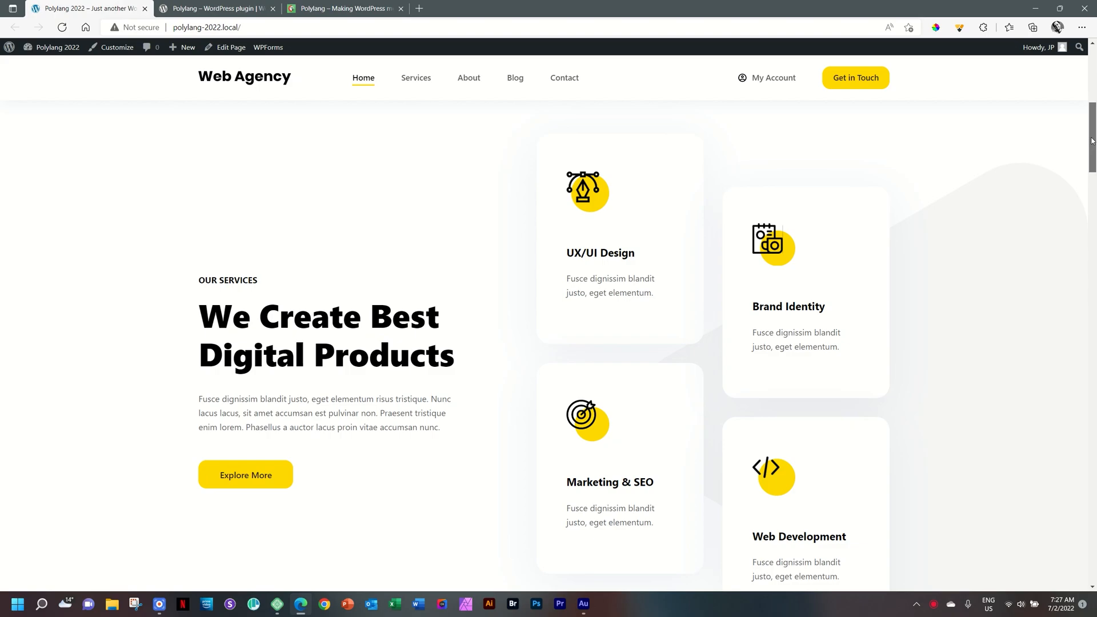
- Look through the Web Agency homepage from the services section to the pricing plans and back to the hero banner
{"action": "left_click_drag", "start_coordinate": [1092, 141], "coordinate": [1092, 317]}
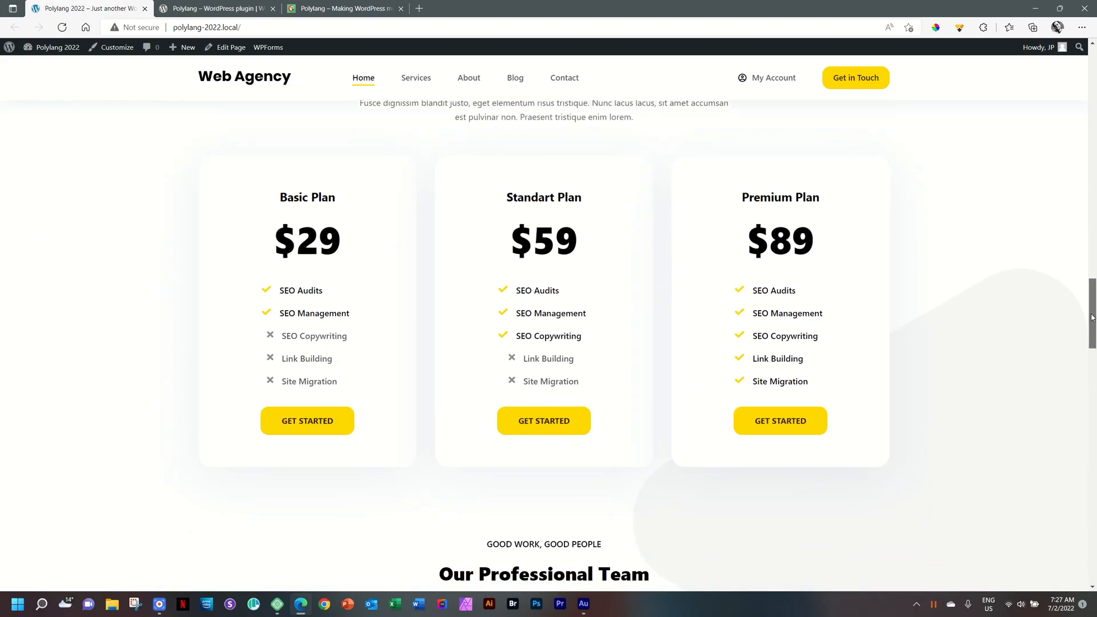
{"action": "left_click_drag", "start_coordinate": [1091, 318], "coordinate": [1094, 63]}
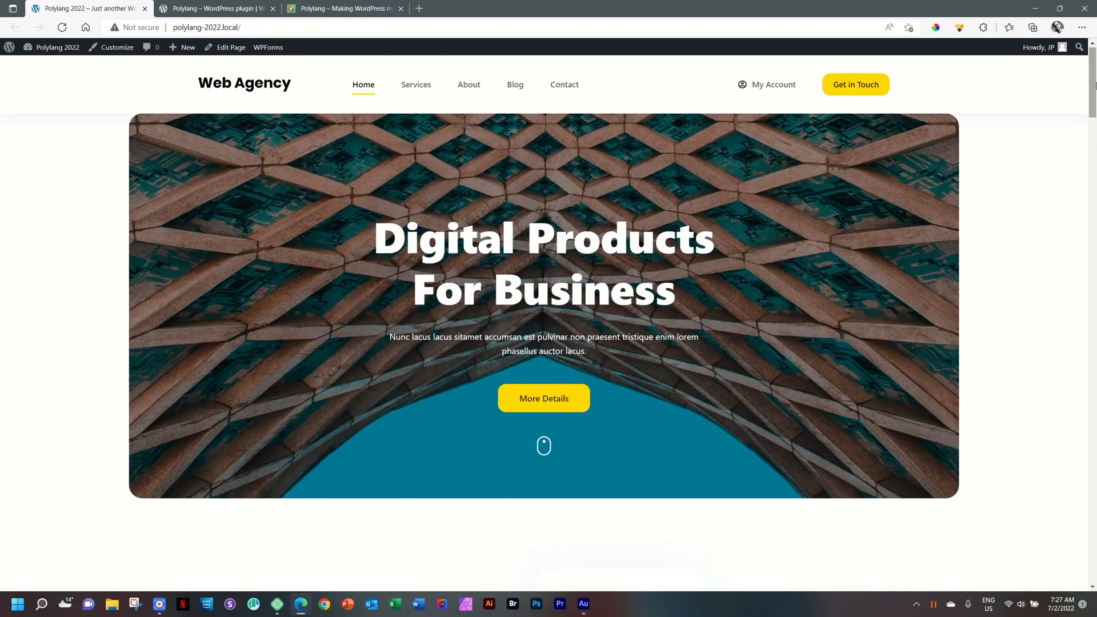
{"action": "key", "text": "F9"}
{"action": "key", "text": "F9"}
{"action": "key", "text": "F9"}
- View the Polylang plugin page on WordPress.org and the Polylang Pro website
{"action": "left_click", "coordinate": [210, 5]}
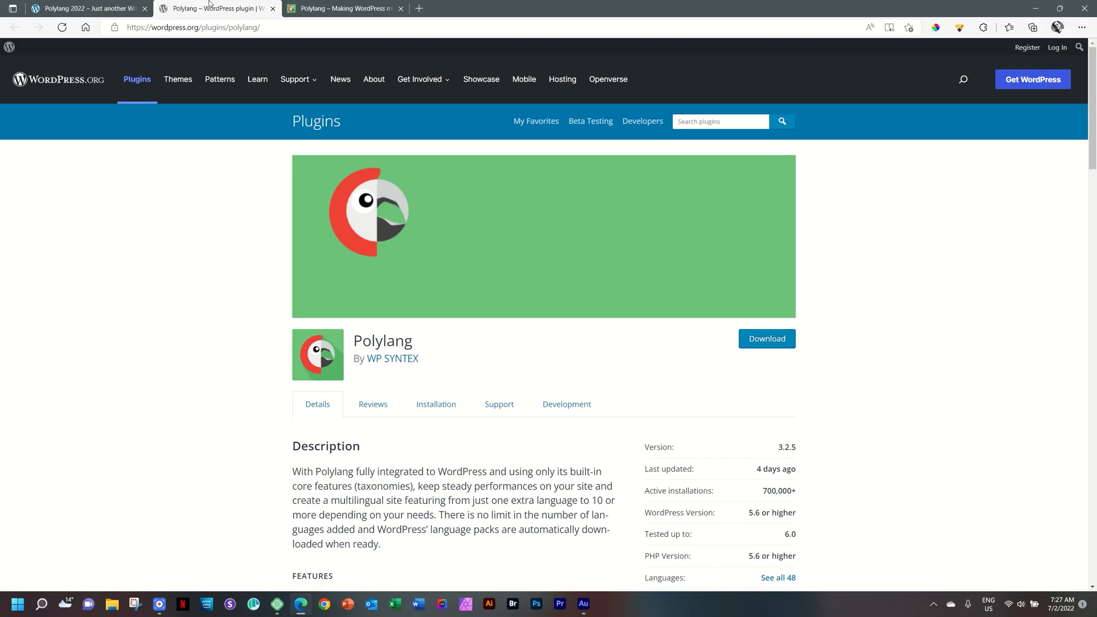
{"action": "left_click", "coordinate": [328, 4]}
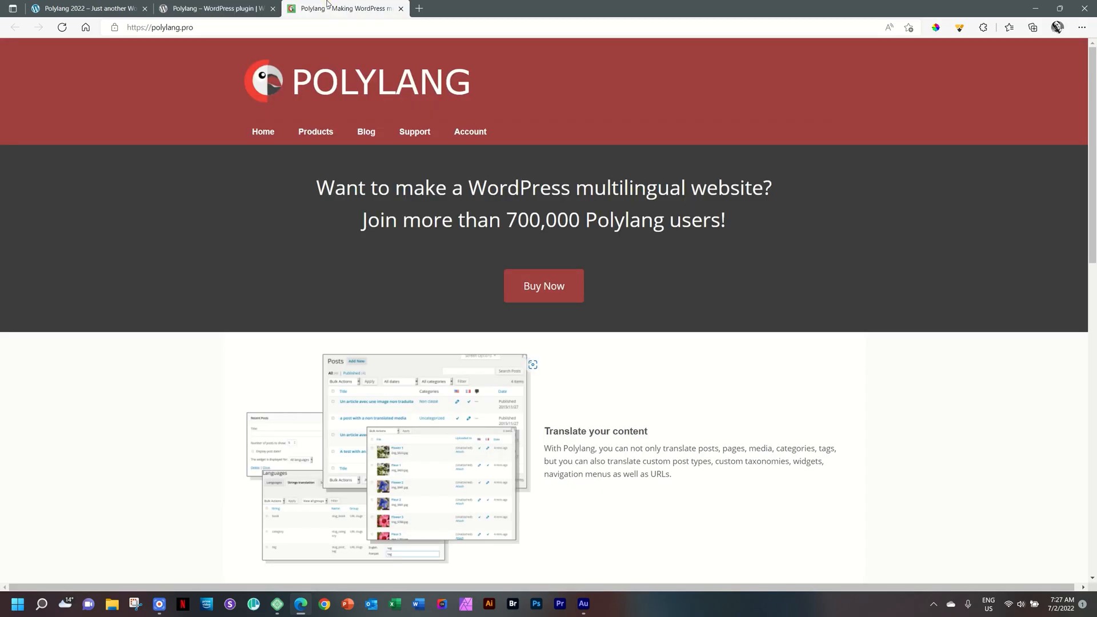
{"action": "left_click", "coordinate": [226, 4]}
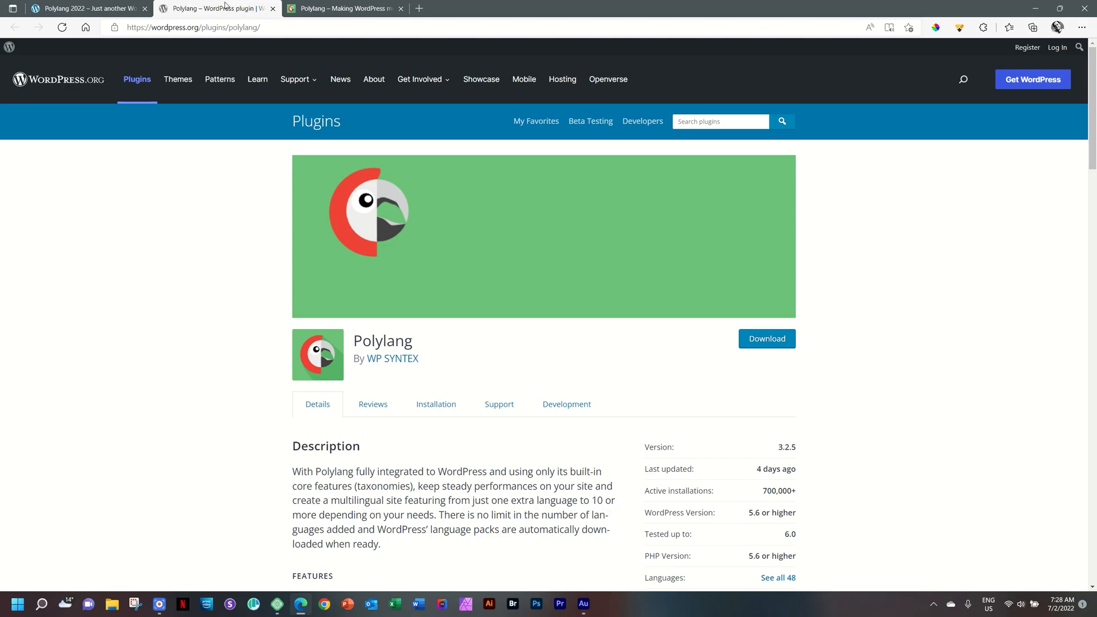
- Return to the Polylang 2022 site and open the page for adding new plugins in its admin area
{"action": "left_click", "coordinate": [114, 5]}
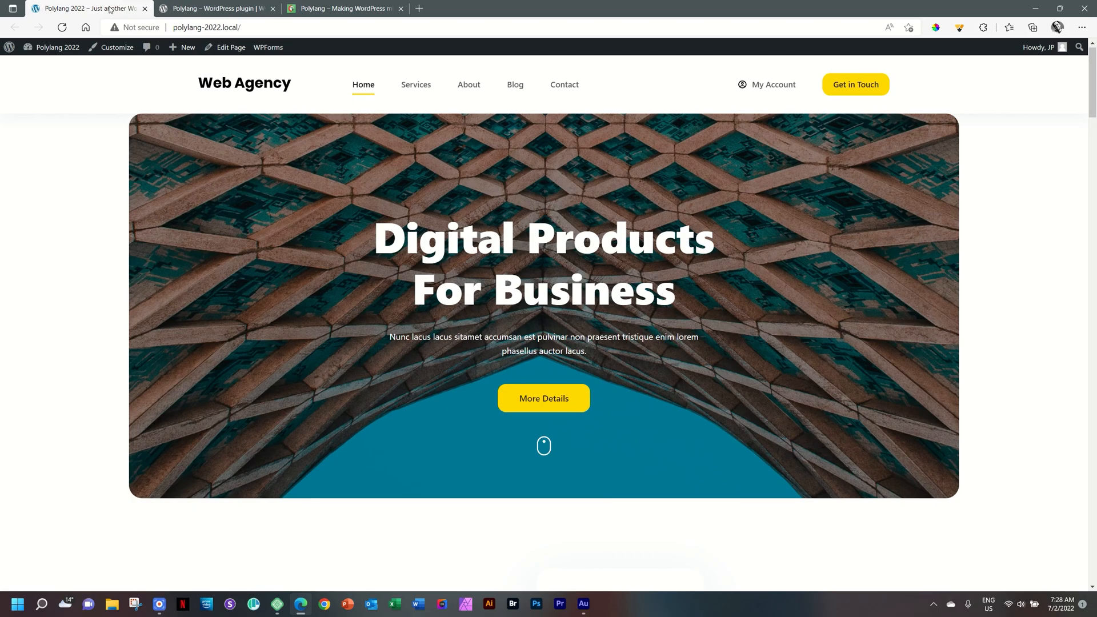
{"action": "left_click", "coordinate": [11, 49]}
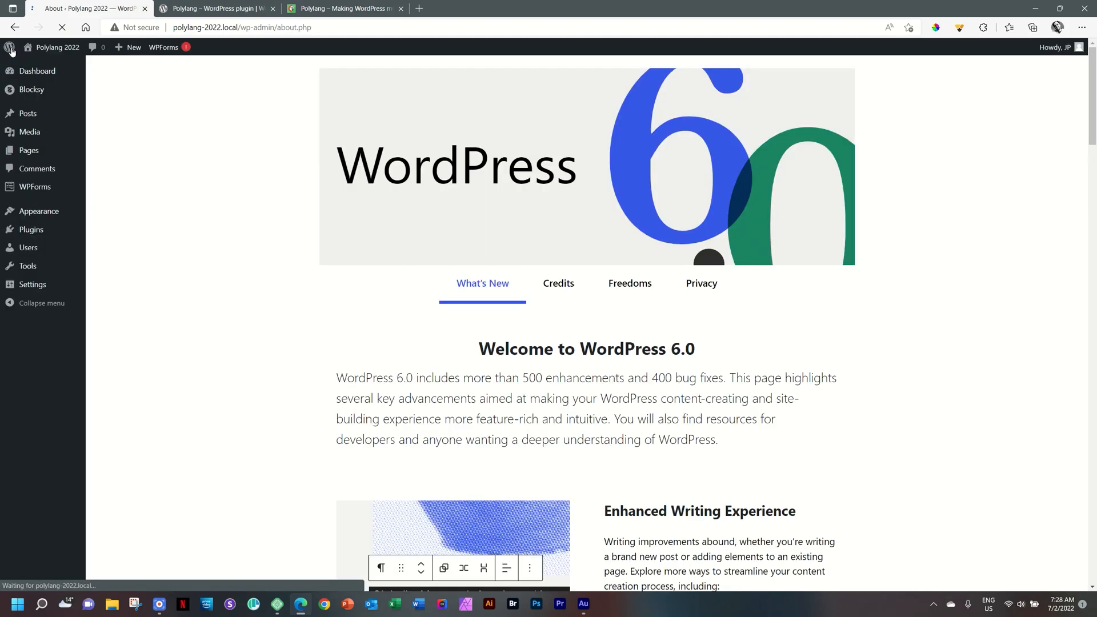
{"action": "mouse_move", "coordinate": [35, 229]}
{"action": "left_click", "coordinate": [105, 247]}
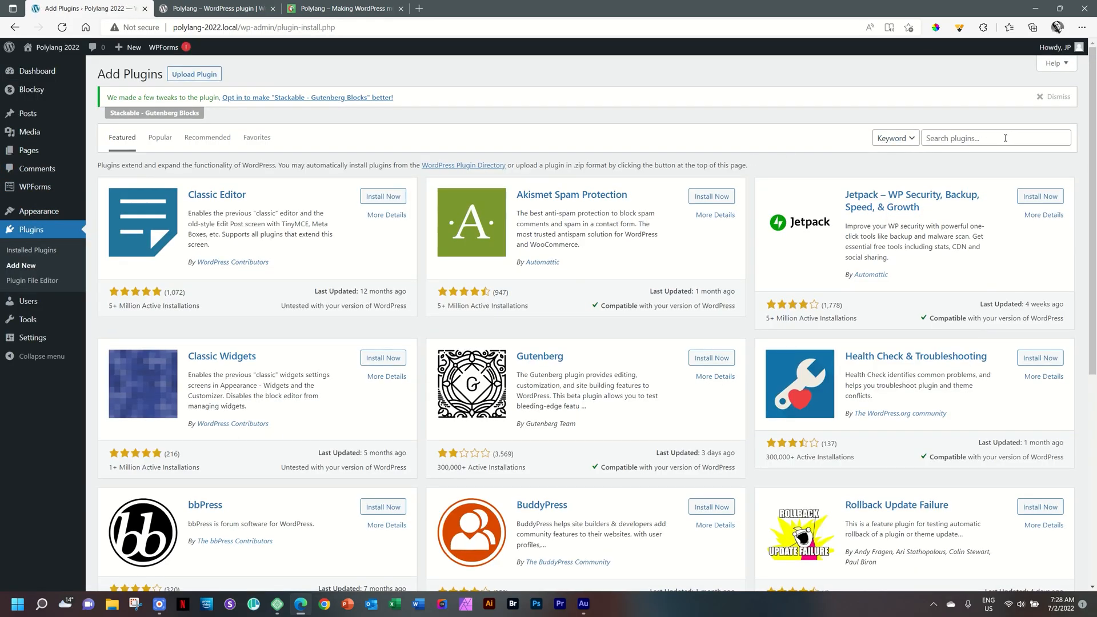
- Search the plugin directory for "polylang", and install and activate the Polylang plugin by WP SYNTEX
{"action": "left_click", "coordinate": [1005, 138]}
{"action": "type", "text": "polylang"}
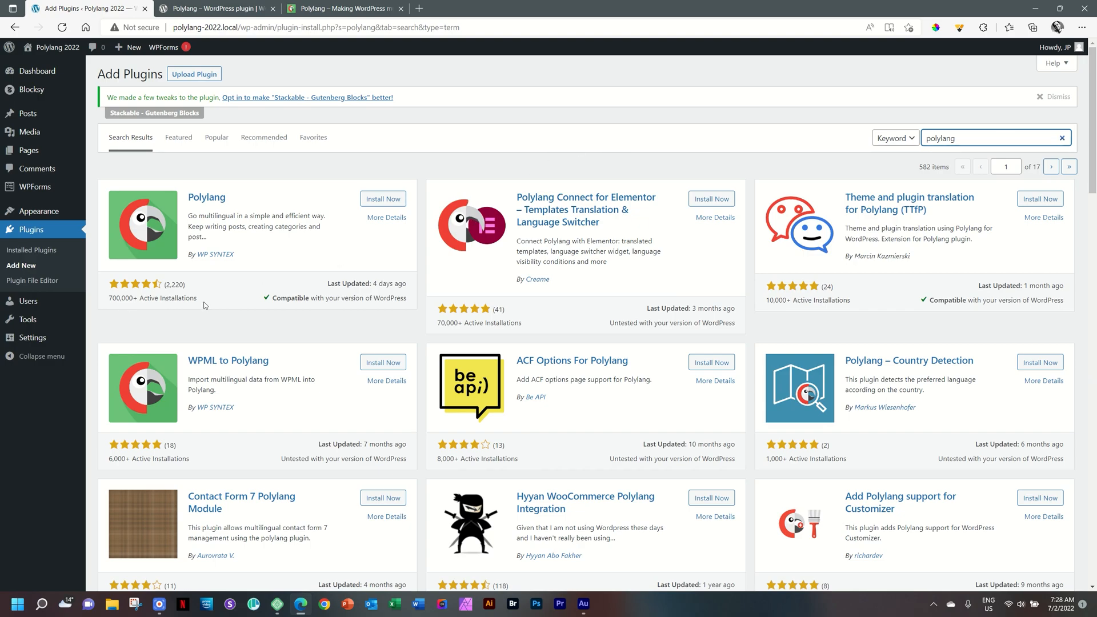
{"action": "left_click", "coordinate": [387, 201]}
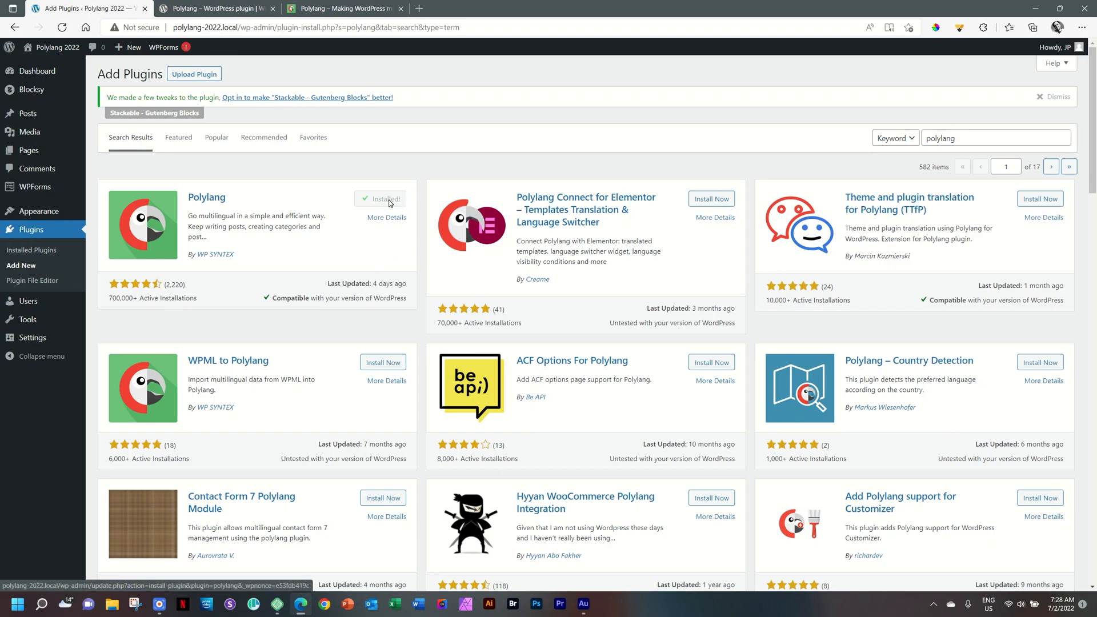
{"action": "left_click", "coordinate": [389, 200]}
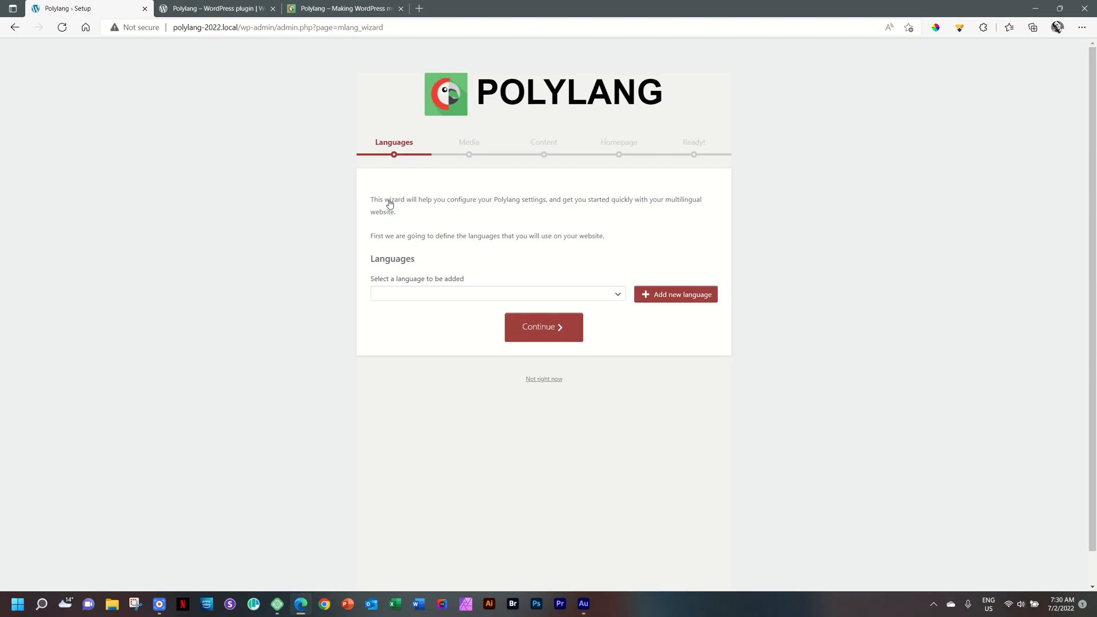
- Add English - en_GB as the first site language in the Polylang setup wizard
{"action": "left_click", "coordinate": [615, 296]}
{"action": "scroll", "coordinate": [569, 344], "scroll_direction": "down", "scroll_amount": 1}
{"action": "scroll", "coordinate": [570, 344], "scroll_direction": "down", "scroll_amount": 6}
{"action": "scroll", "coordinate": [570, 344], "scroll_direction": "down", "scroll_amount": 2}
{"action": "scroll", "coordinate": [569, 344], "scroll_direction": "up", "scroll_amount": 2}
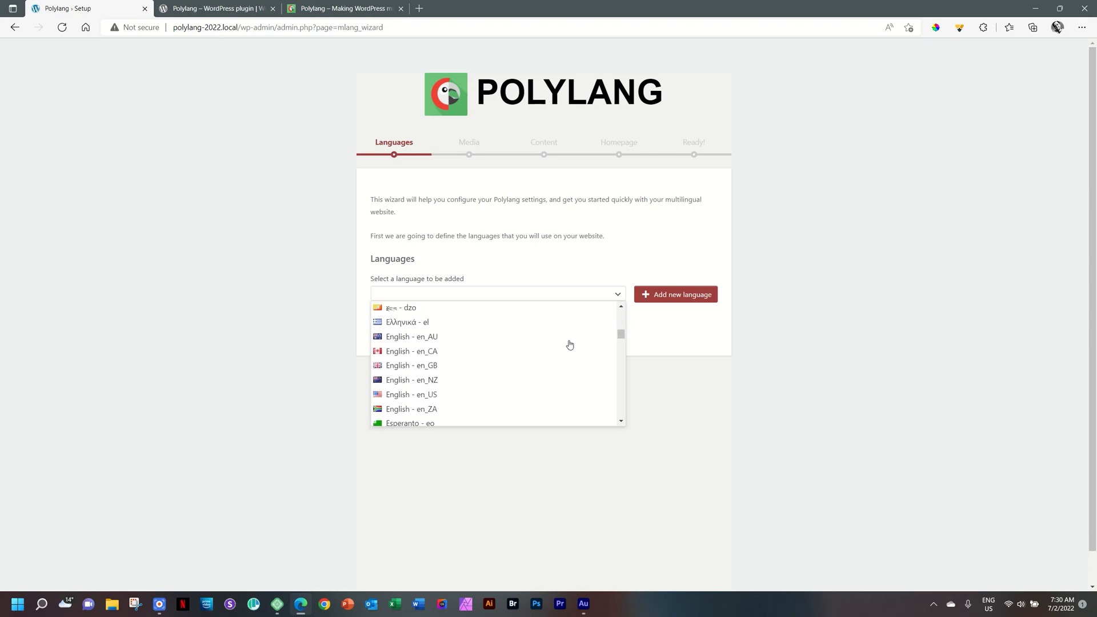
{"action": "left_click", "coordinate": [439, 367]}
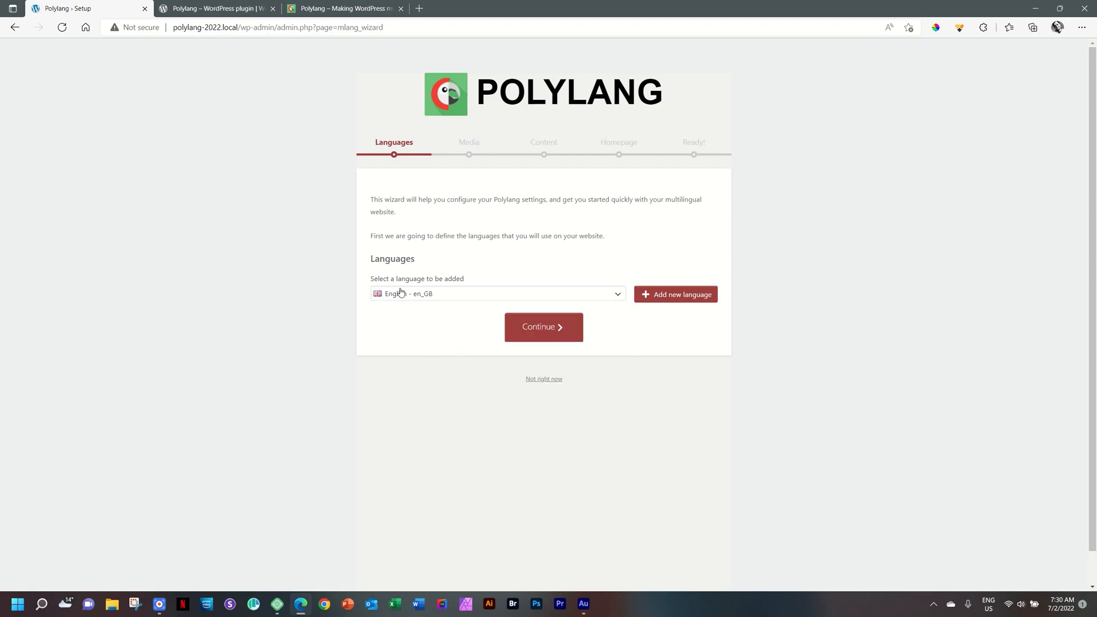
{"action": "left_click", "coordinate": [654, 298]}
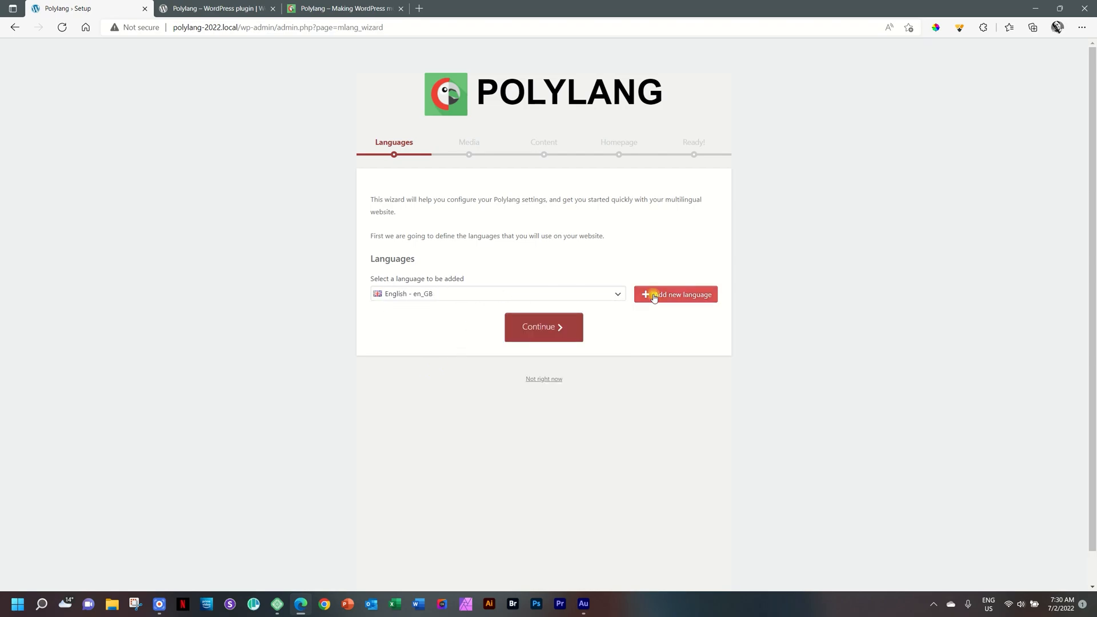
- Add Afrikaans - af as the second site language and continue to the wizard's media stage
{"action": "left_click", "coordinate": [579, 298]}
{"action": "scroll", "coordinate": [537, 326], "scroll_direction": "up", "scroll_amount": 6}
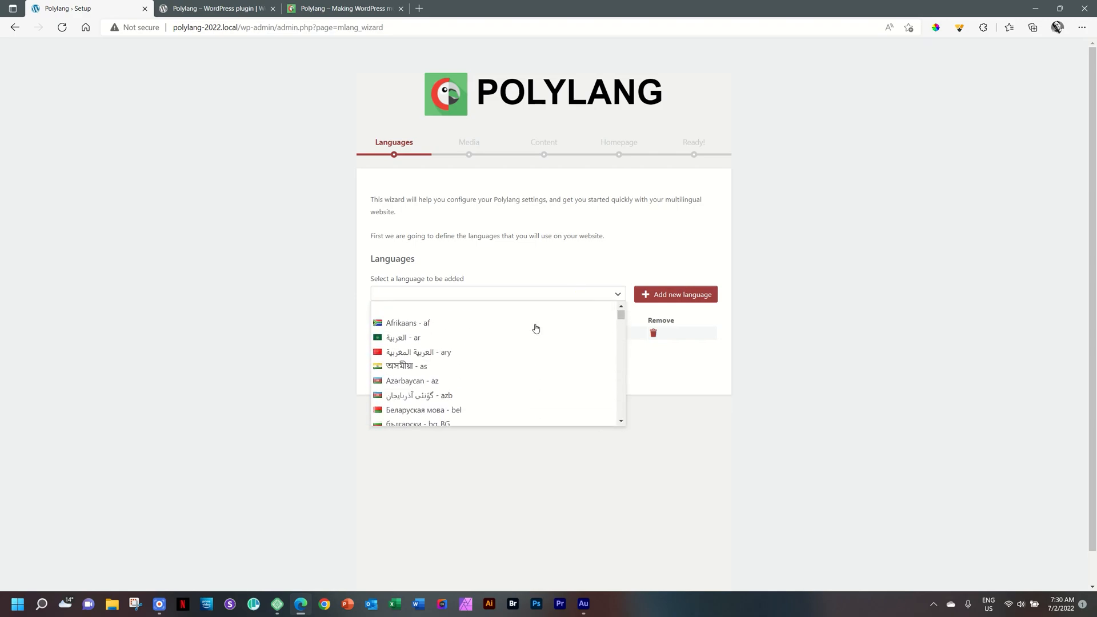
{"action": "left_click", "coordinate": [462, 324]}
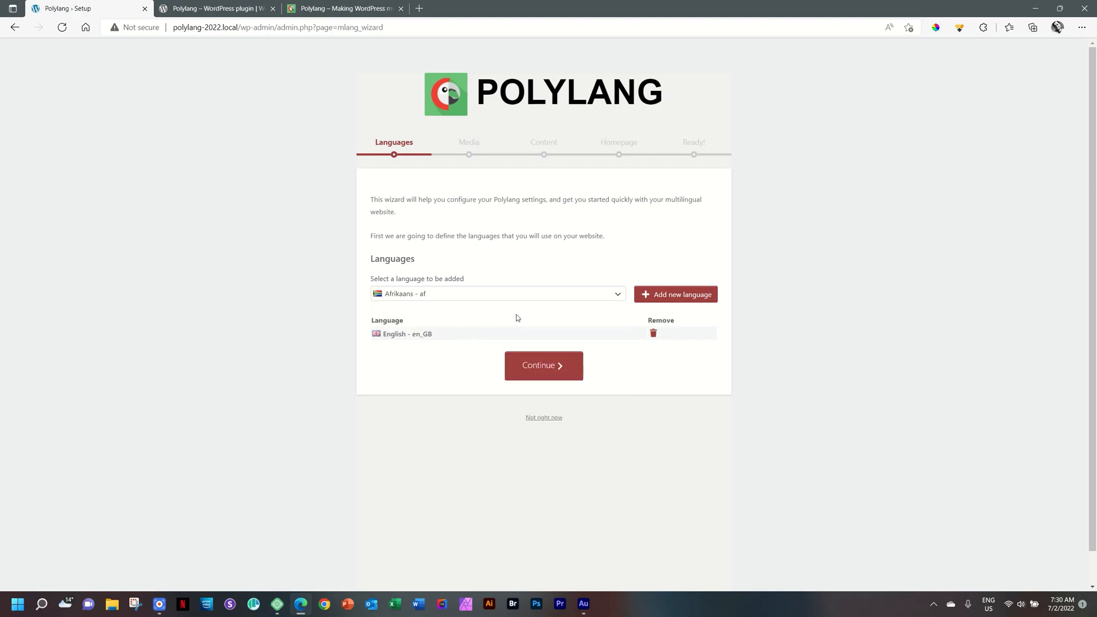
{"action": "left_click", "coordinate": [686, 295]}
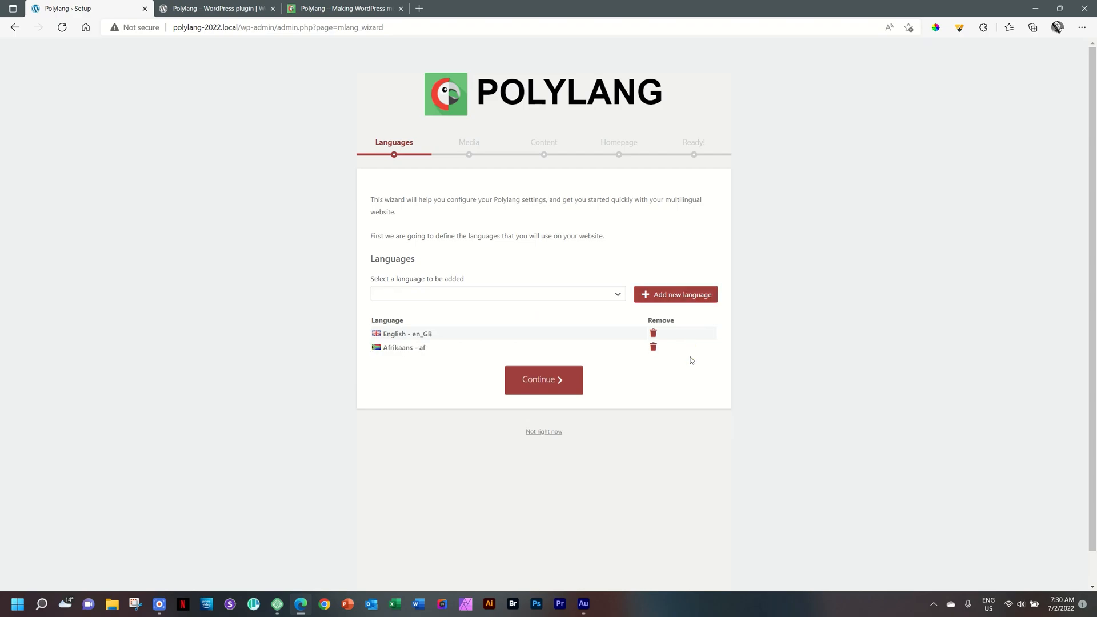
{"action": "left_click", "coordinate": [538, 379]}
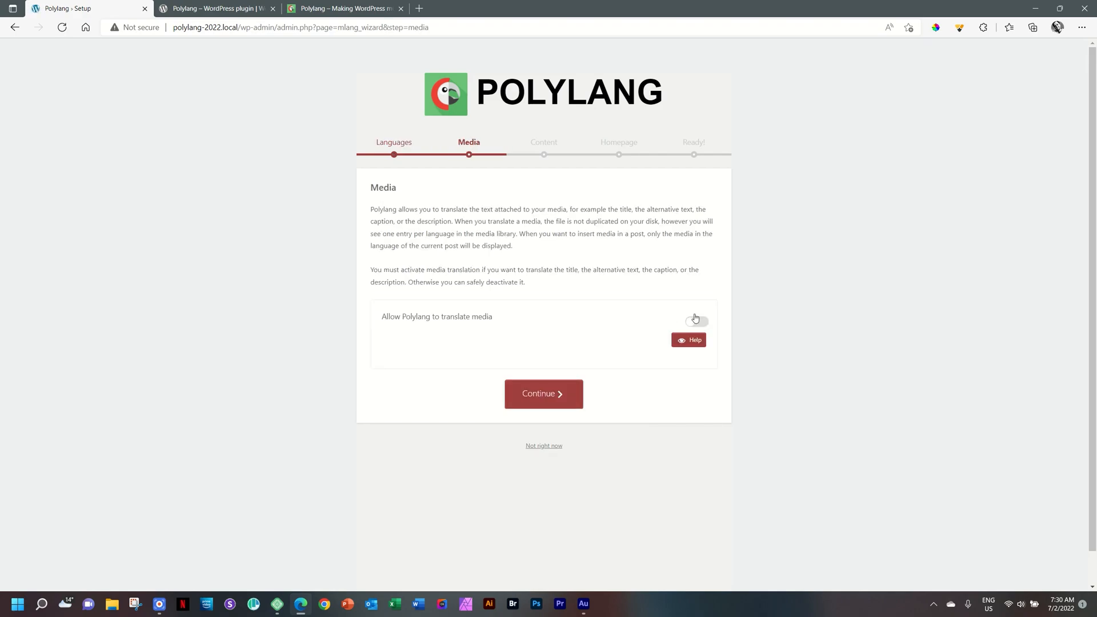
- Leave media translation off and assign English - en_GB to all content without a language
{"action": "left_click", "coordinate": [538, 401]}
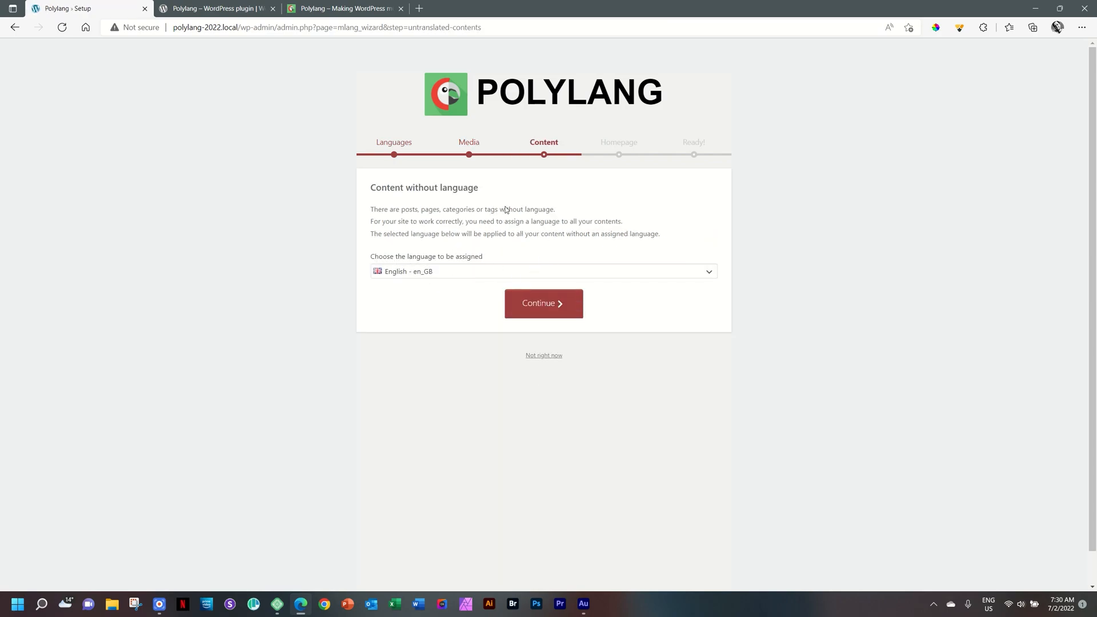
{"action": "left_click", "coordinate": [709, 272]}
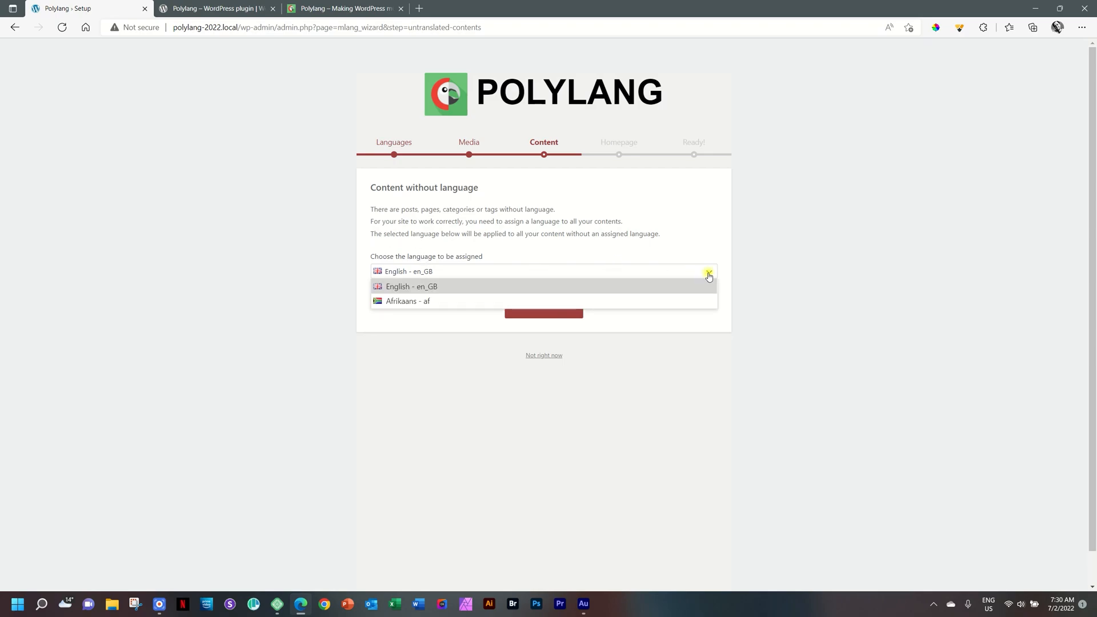
{"action": "left_click", "coordinate": [479, 293]}
{"action": "left_click", "coordinate": [554, 298]}
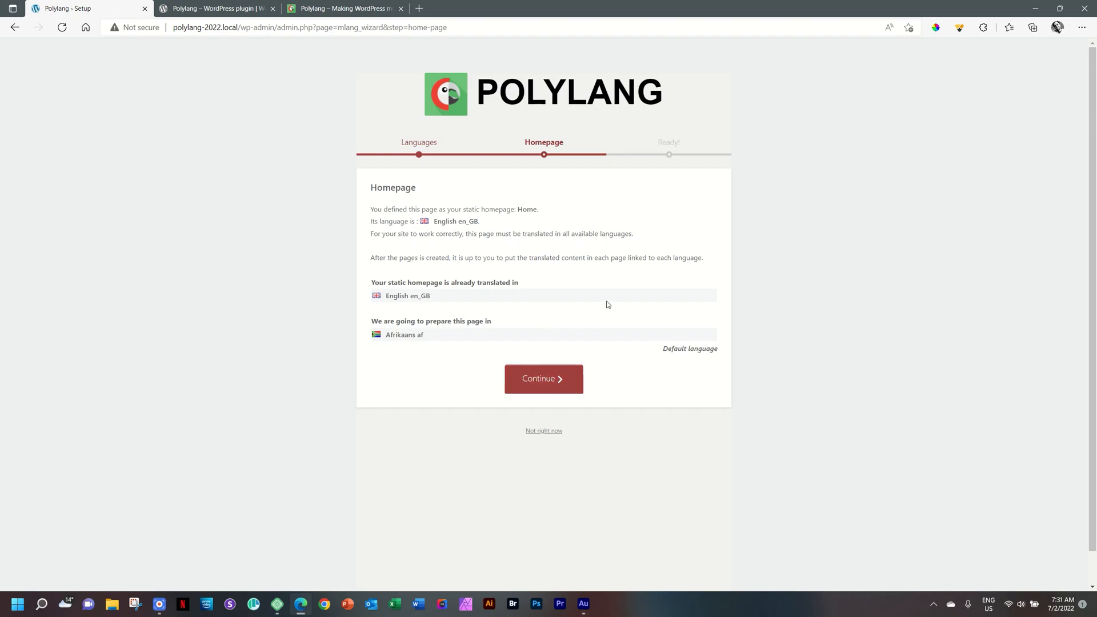
- Accept preparing the static homepage in Afrikaans and finish the setup wizard, returning to the dashboard
{"action": "left_click", "coordinate": [551, 377]}
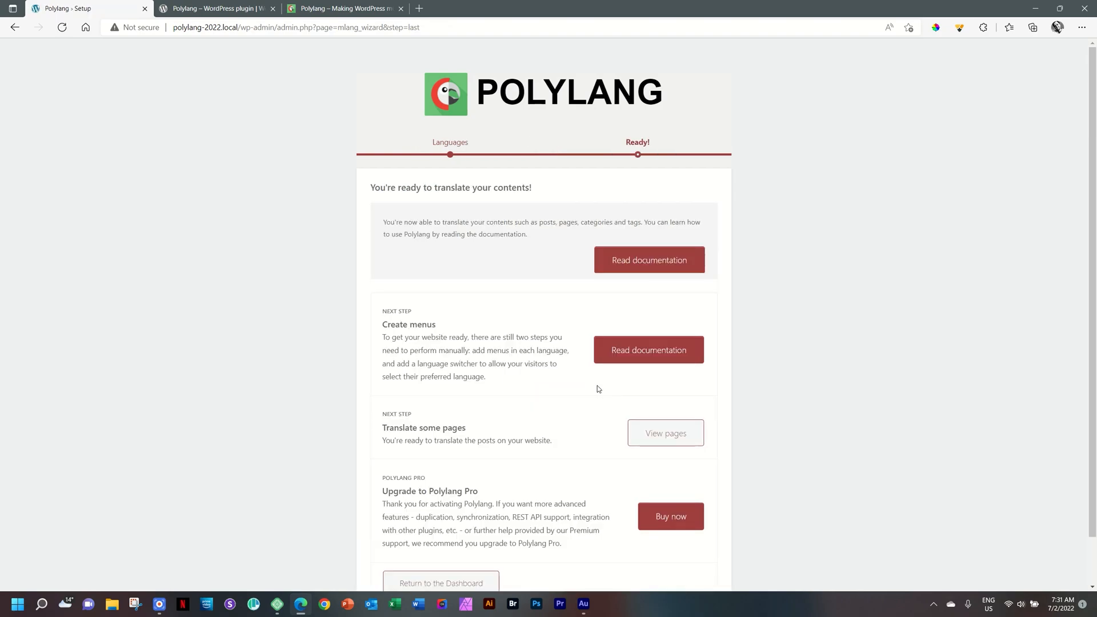
{"action": "scroll", "coordinate": [598, 389], "scroll_direction": "down", "scroll_amount": 1}
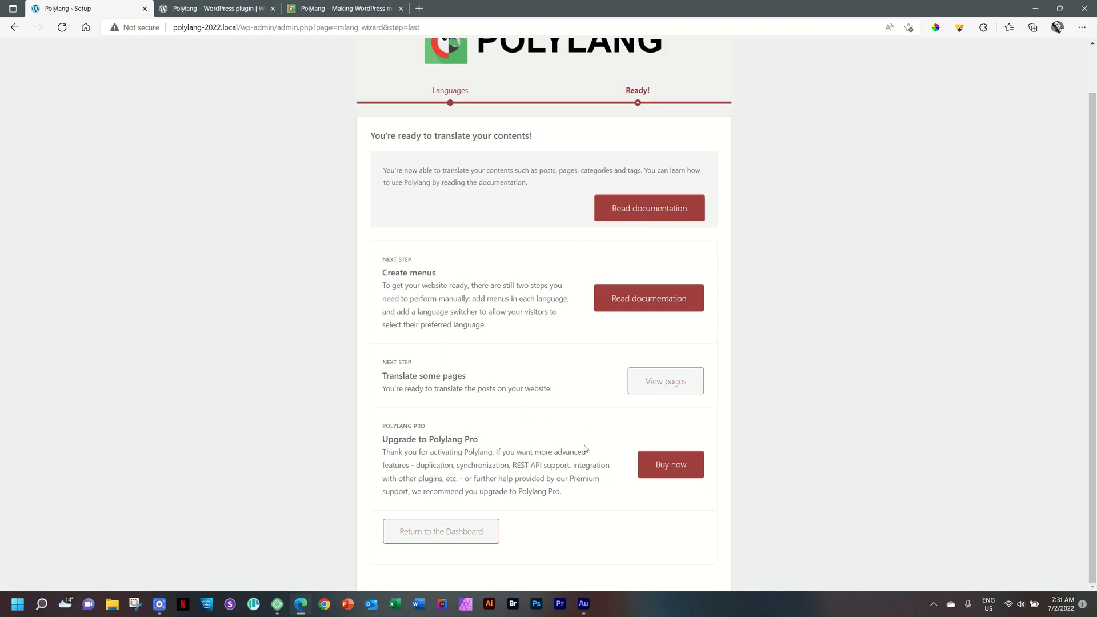
{"action": "left_click", "coordinate": [419, 539]}
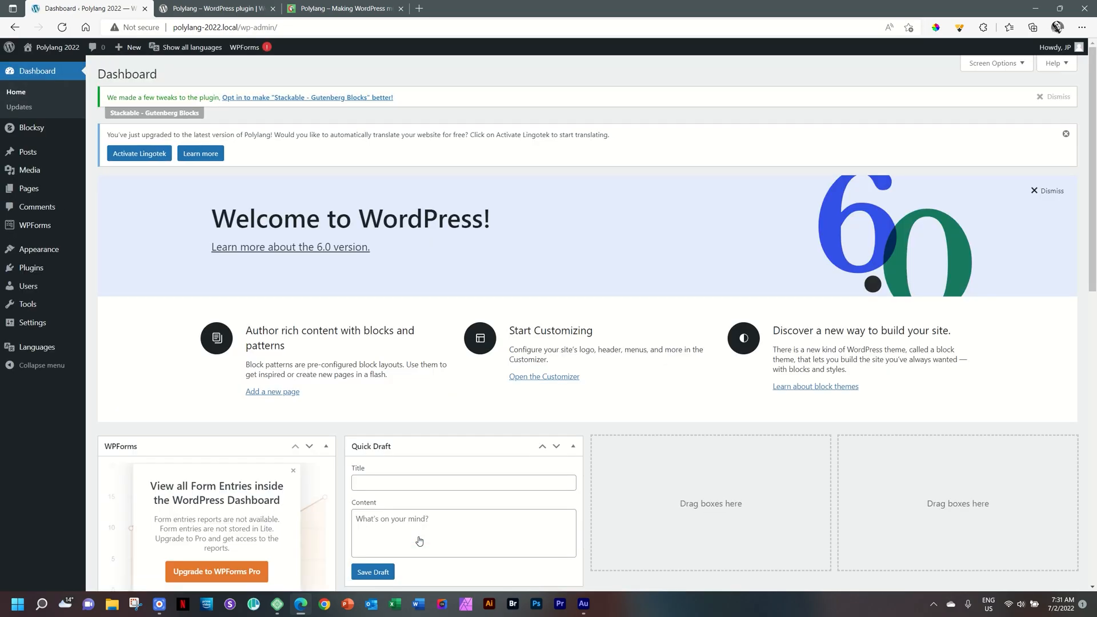
- Dismiss the Stackable and Lingotek notices on the dashboard and open Polylang's Languages page
{"action": "left_click", "coordinate": [1061, 97]}
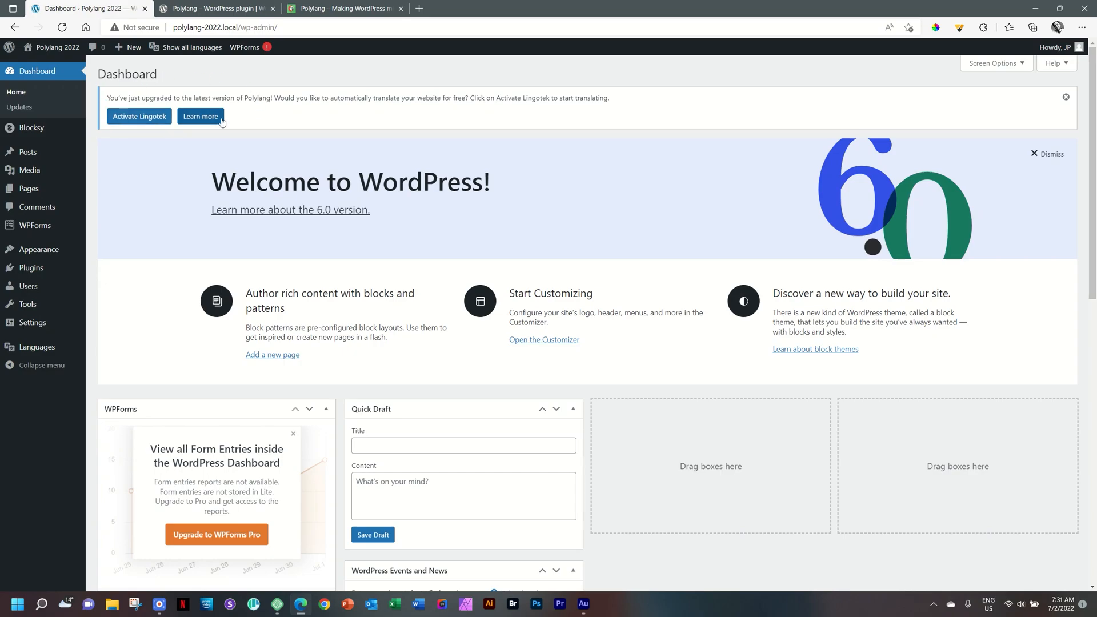
{"action": "left_click", "coordinate": [1067, 98]}
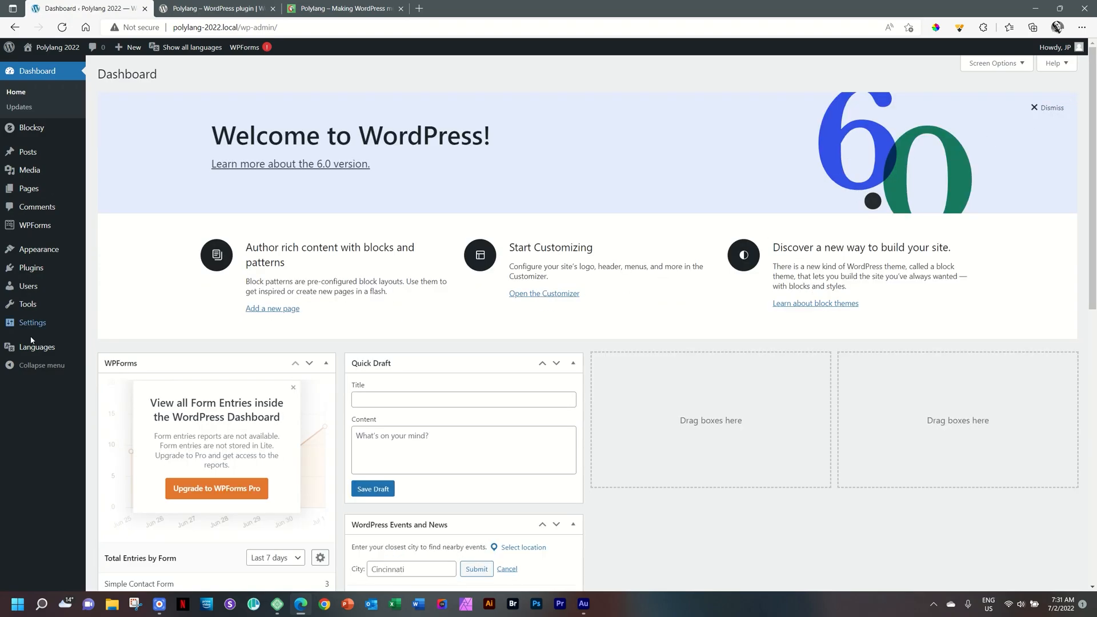
{"action": "mouse_move", "coordinate": [34, 355]}
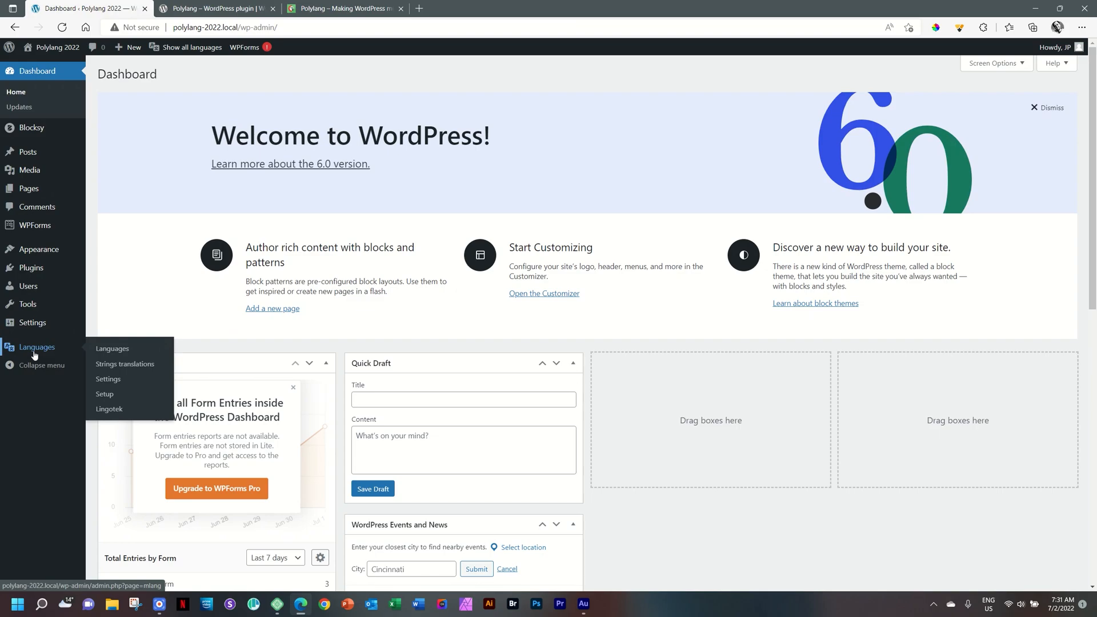
{"action": "left_click", "coordinate": [34, 355]}
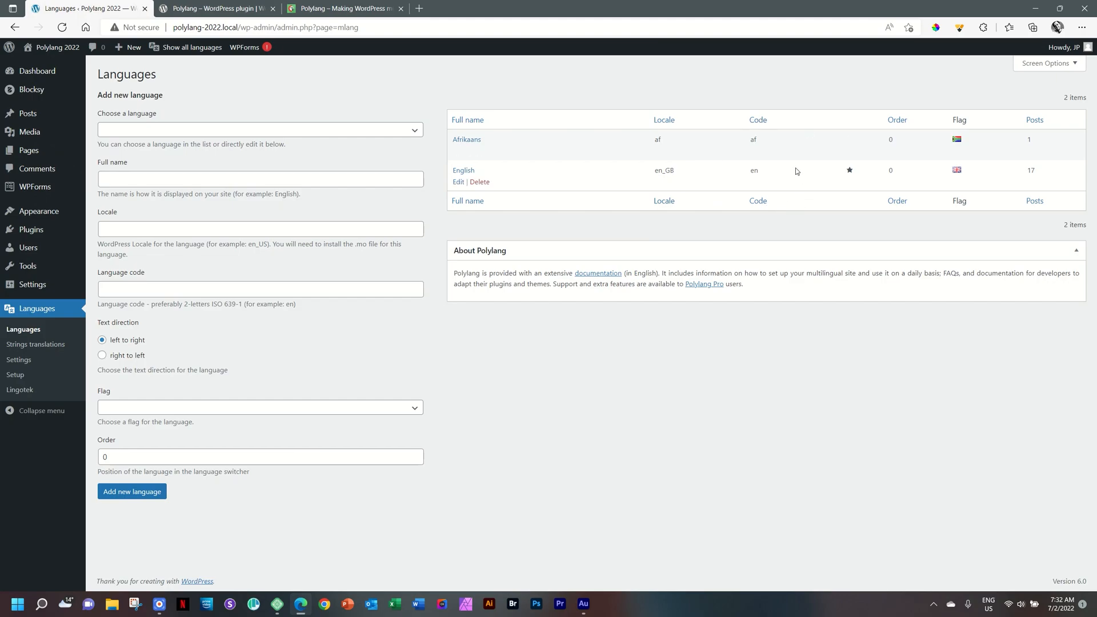
- In Polylang's Strings translations, set the Afrikaans version of "Just another WordPress site" to "Net nog 'n ander WordPress tuisblad" and save the changes
{"action": "left_click", "coordinate": [45, 347]}
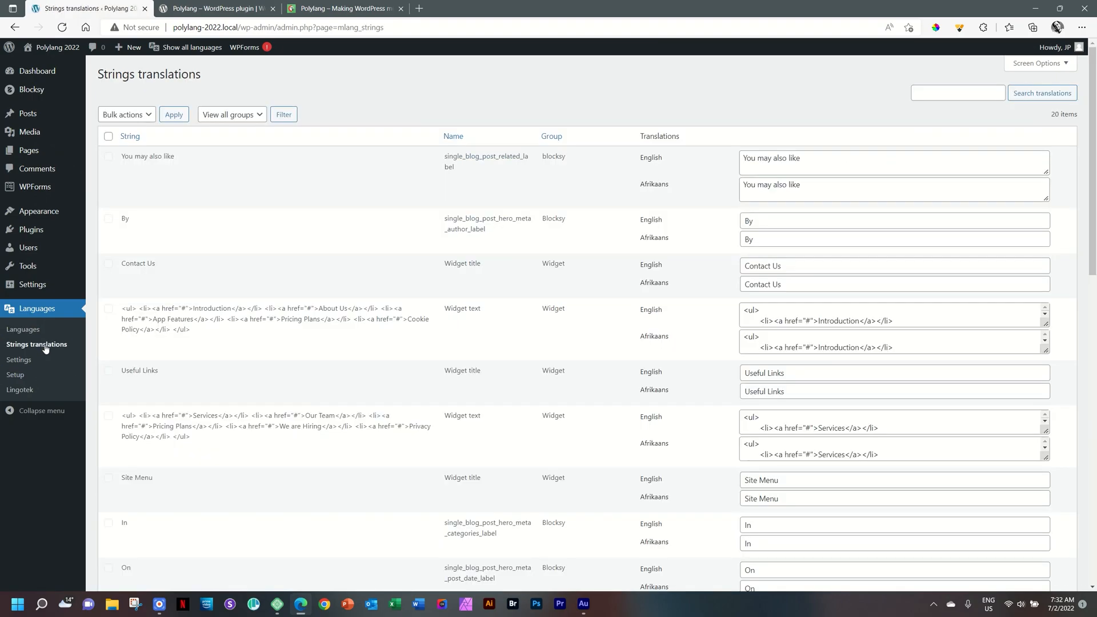
{"action": "scroll", "coordinate": [912, 235], "scroll_direction": "down", "scroll_amount": 5}
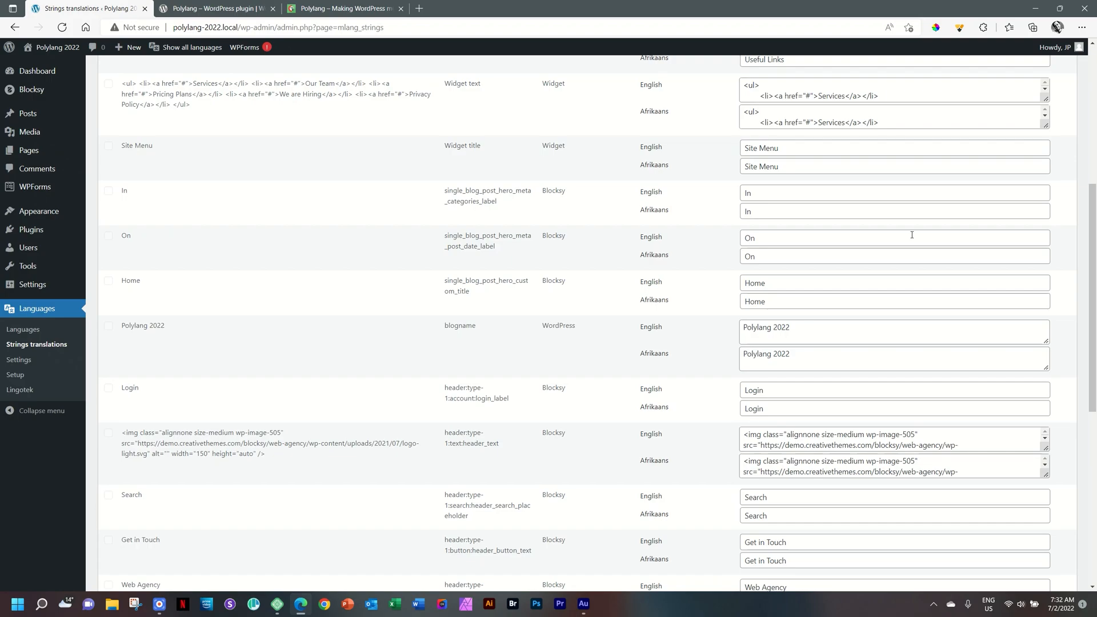
{"action": "scroll", "coordinate": [1091, 197], "scroll_direction": "down", "scroll_amount": 5}
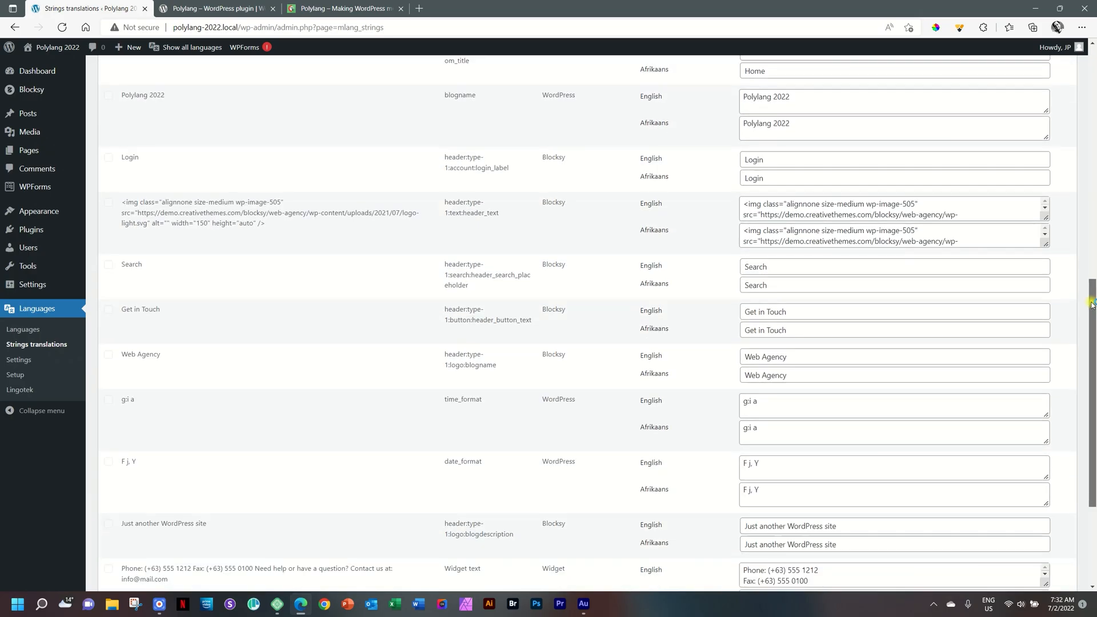
{"action": "scroll", "coordinate": [1093, 237], "scroll_direction": "up", "scroll_amount": 3}
{"action": "scroll", "coordinate": [1093, 237], "scroll_direction": "up", "scroll_amount": 8}
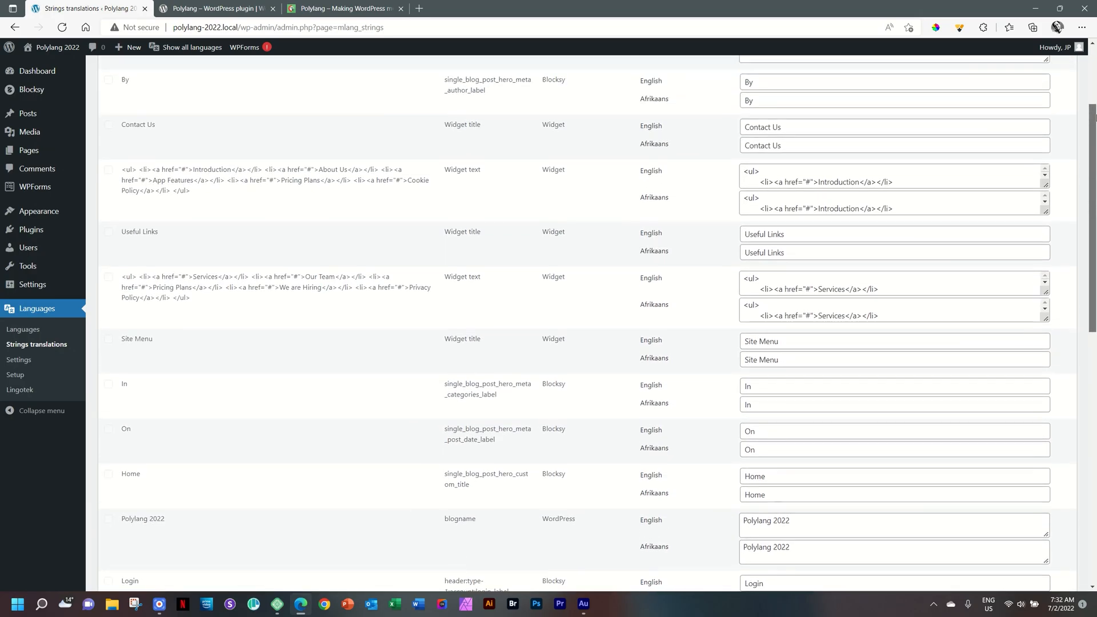
{"action": "scroll", "coordinate": [1091, 68], "scroll_direction": "down", "scroll_amount": 15}
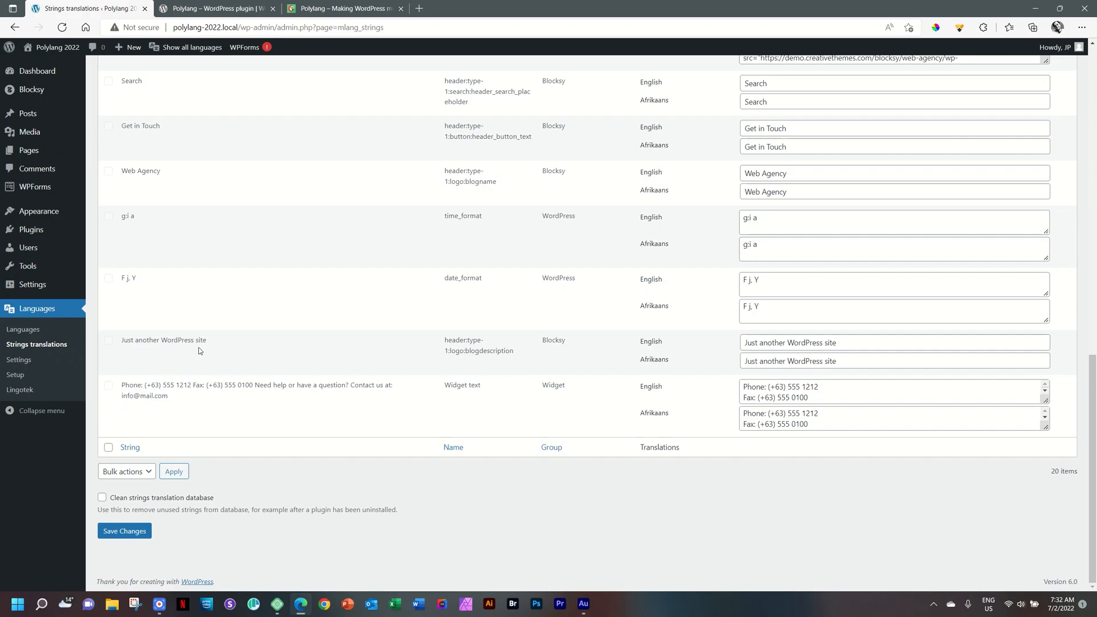
{"action": "left_click_drag", "start_coordinate": [855, 362], "coordinate": [725, 369]}
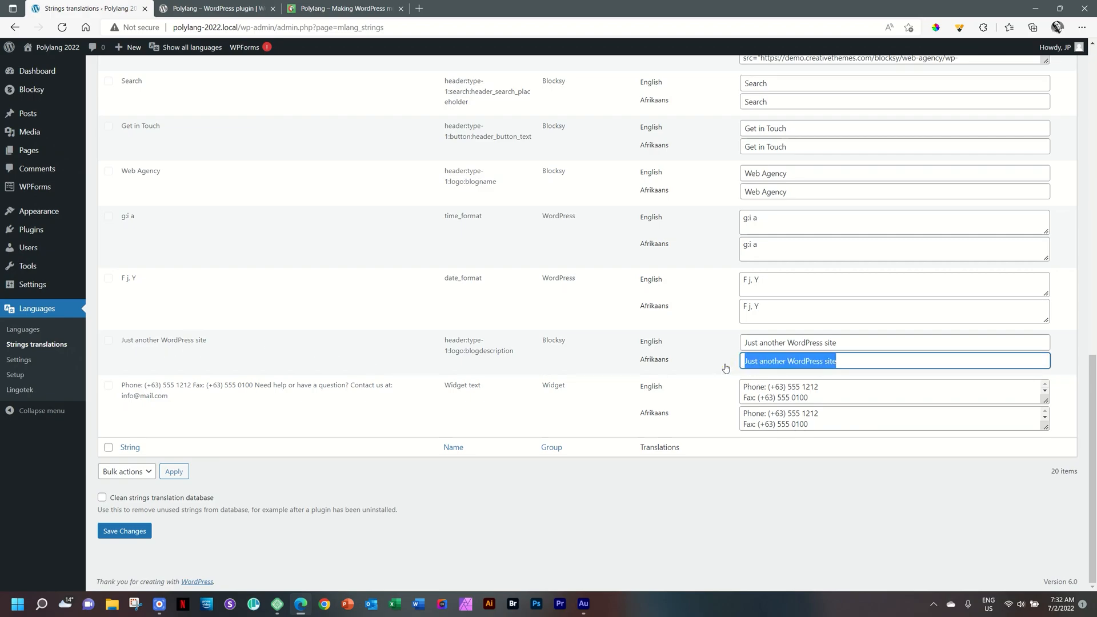
{"action": "type", "text": "Net nog 'n "}
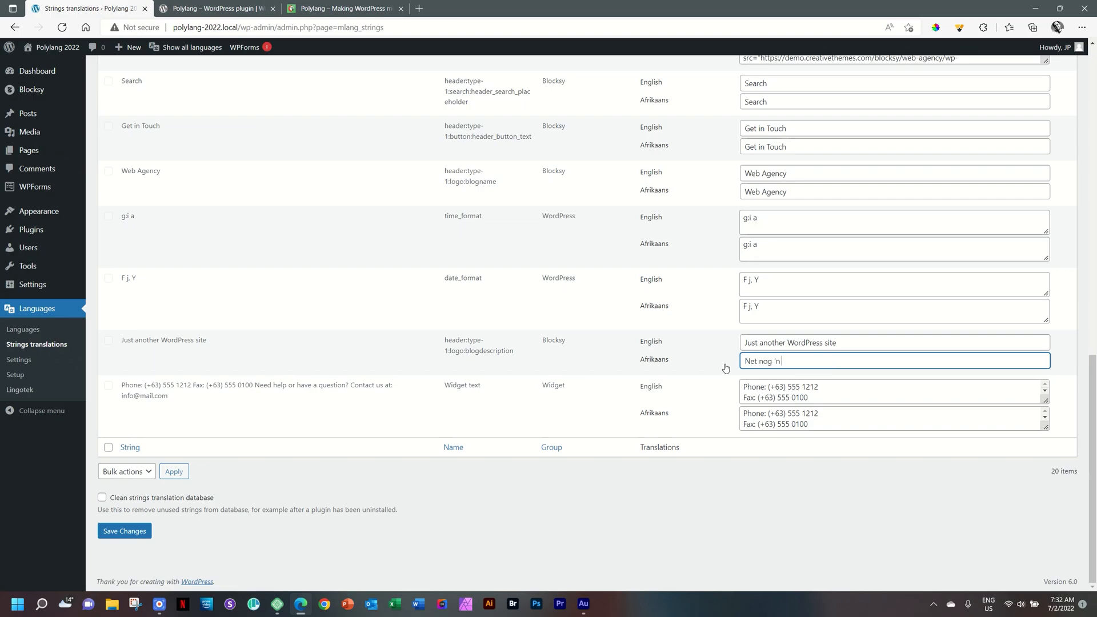
{"action": "type", "text": "ander WordPress tuisblad"}
{"action": "left_click", "coordinate": [125, 531]}
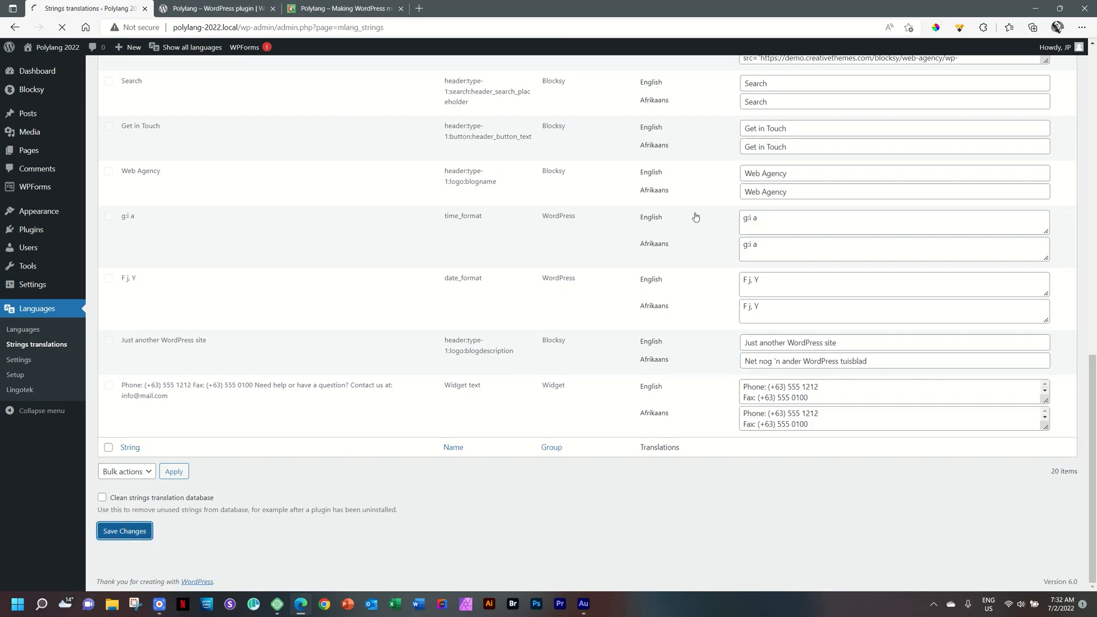
{"action": "scroll", "coordinate": [814, 226], "scroll_direction": "up", "scroll_amount": 8}
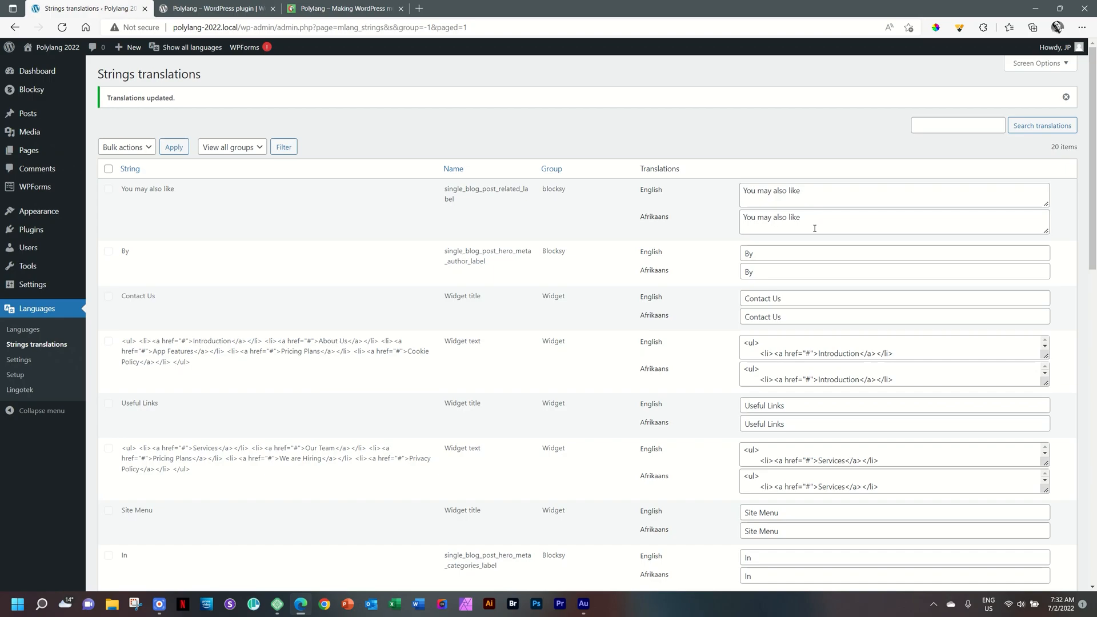
- Open Polylang's Settings and review the URL modifications options and the other modules
{"action": "left_click", "coordinate": [26, 365]}
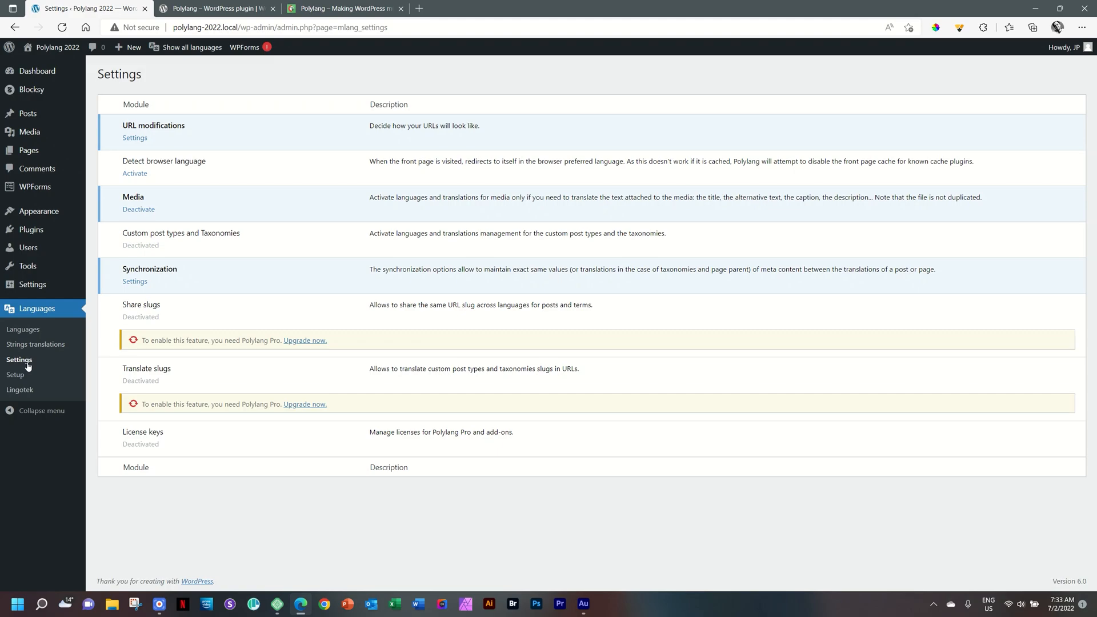
{"action": "left_click", "coordinate": [139, 139]}
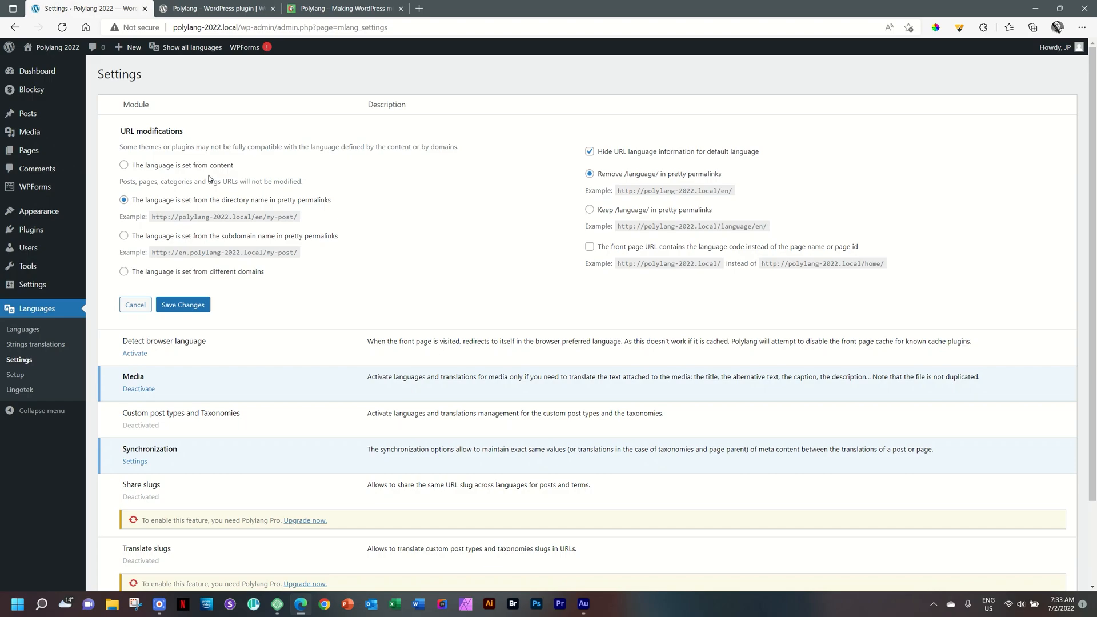
{"action": "scroll", "coordinate": [320, 201], "scroll_direction": "down", "scroll_amount": 3}
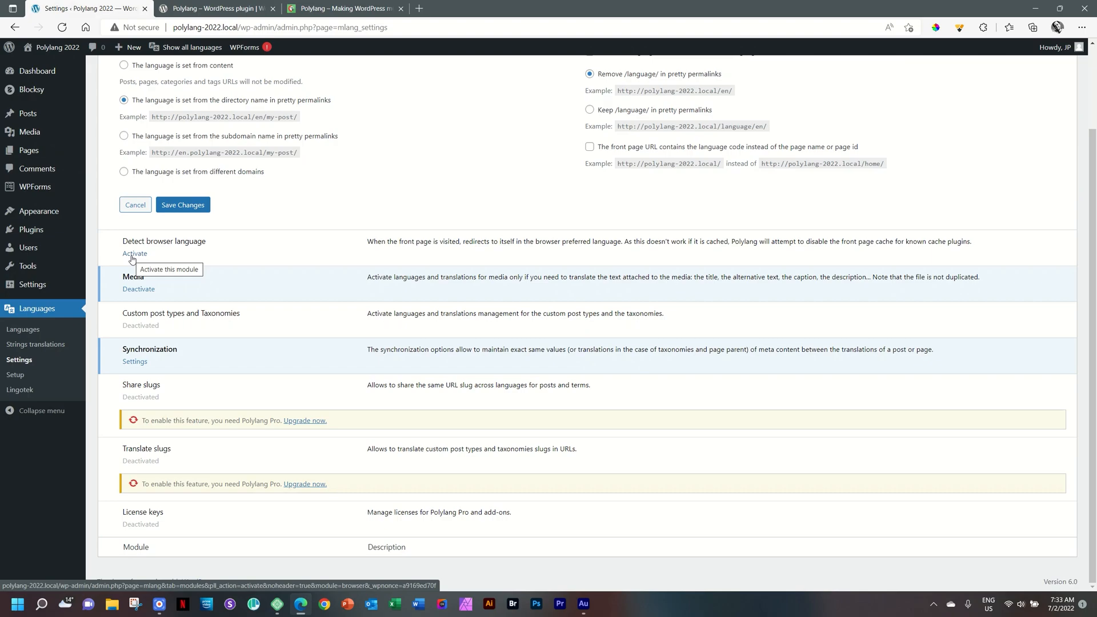
{"action": "scroll", "coordinate": [423, 262], "scroll_direction": "up", "scroll_amount": 2}
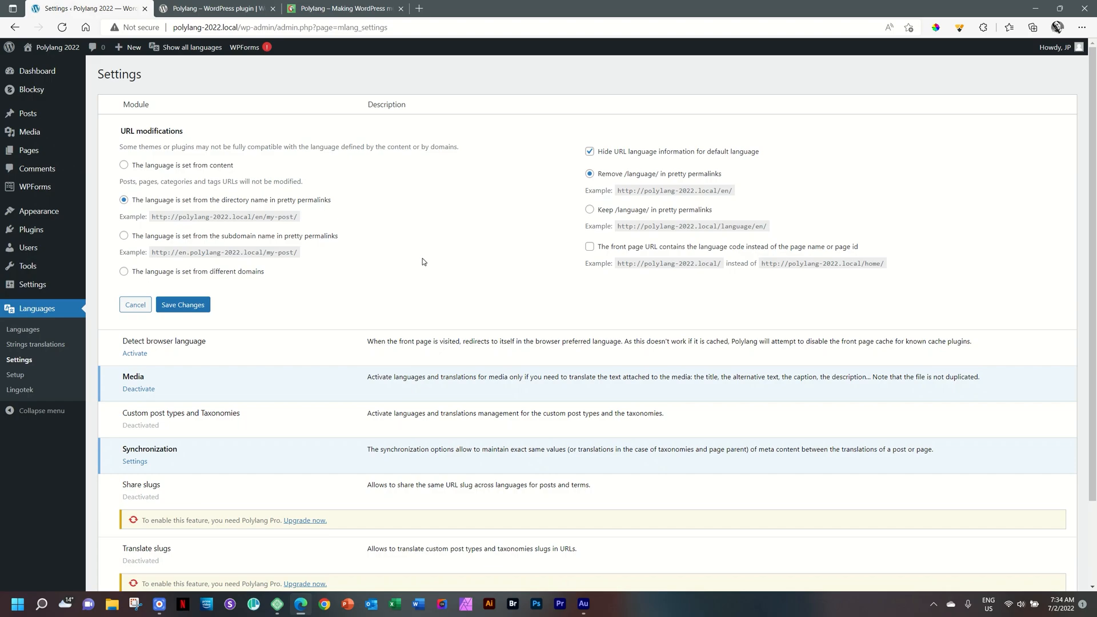
- Open the Appearance Menus page and enable the Language switcher screen element
{"action": "mouse_move", "coordinate": [16, 211]}
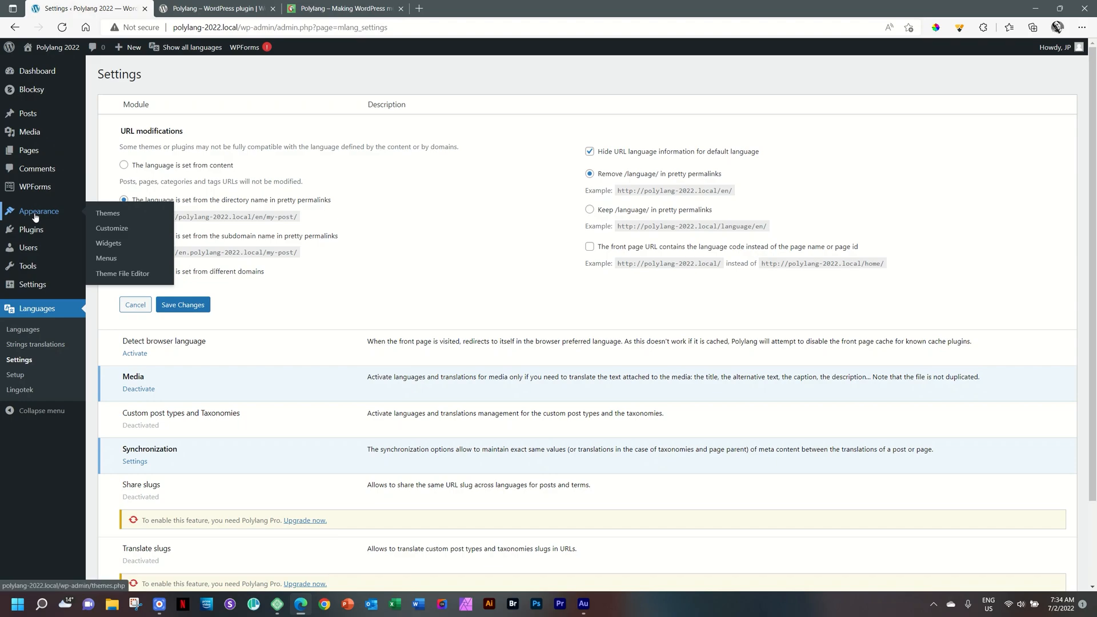
{"action": "left_click", "coordinate": [103, 260]}
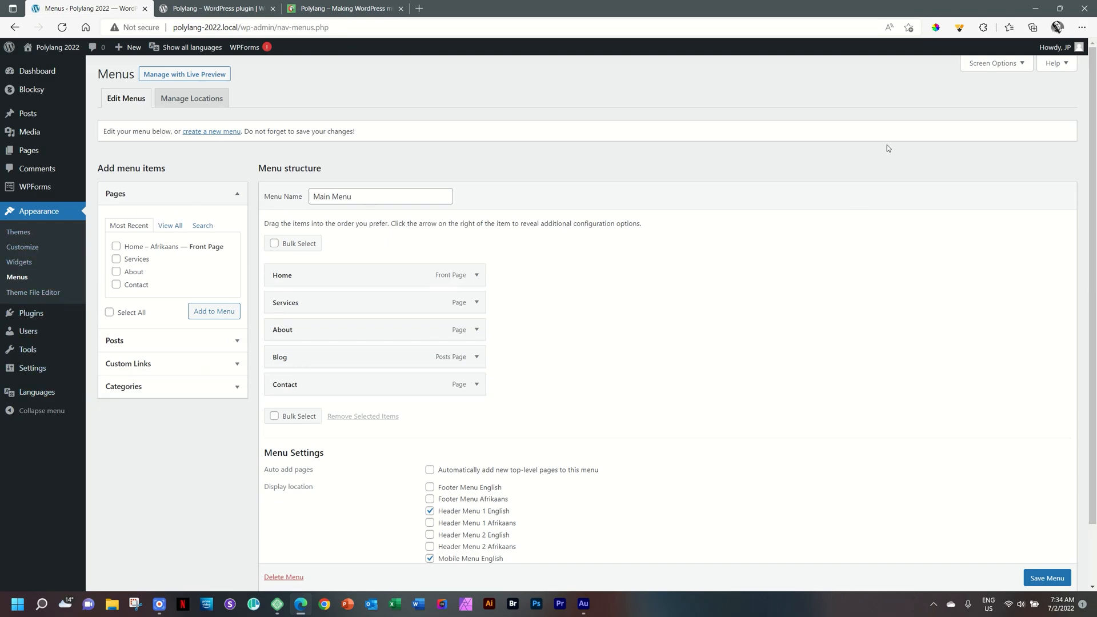
{"action": "left_click", "coordinate": [1021, 65]}
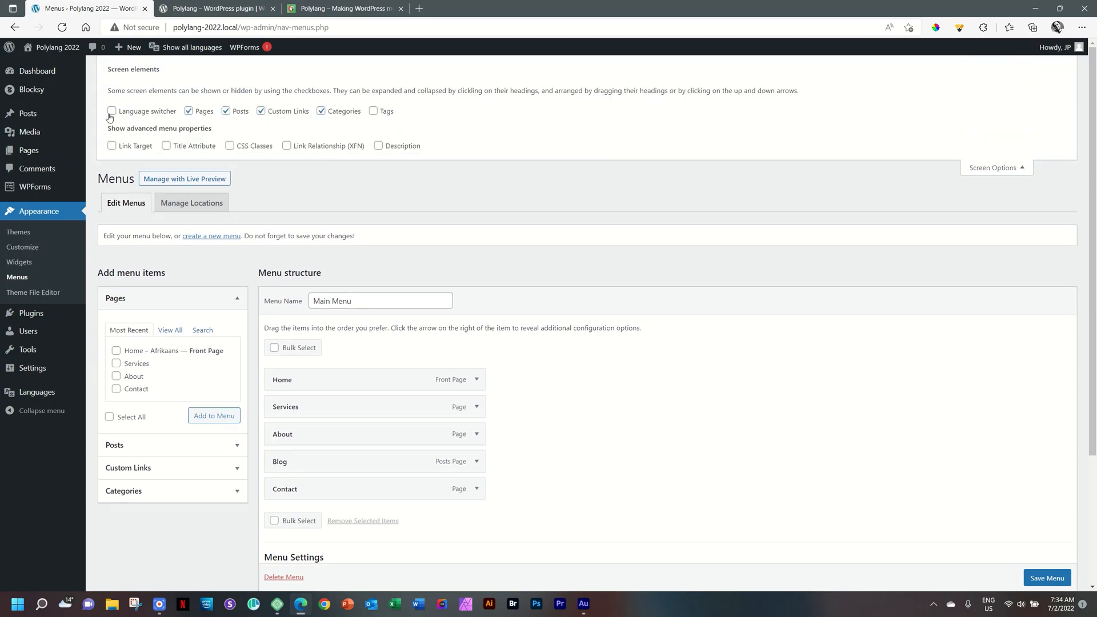
{"action": "left_click", "coordinate": [112, 112]}
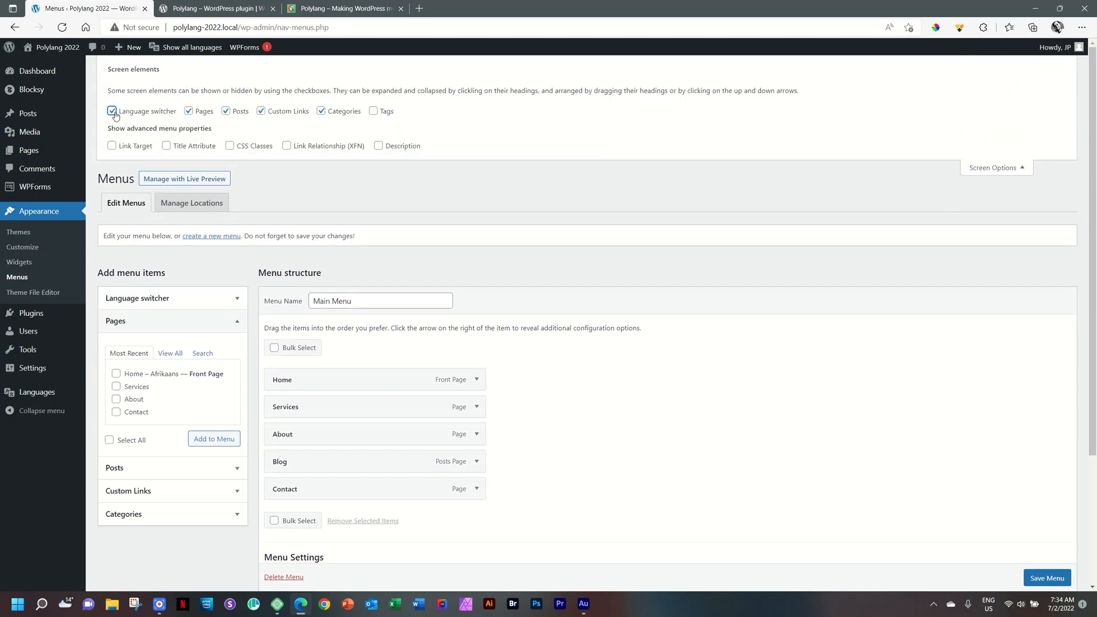
{"action": "left_click", "coordinate": [998, 167]}
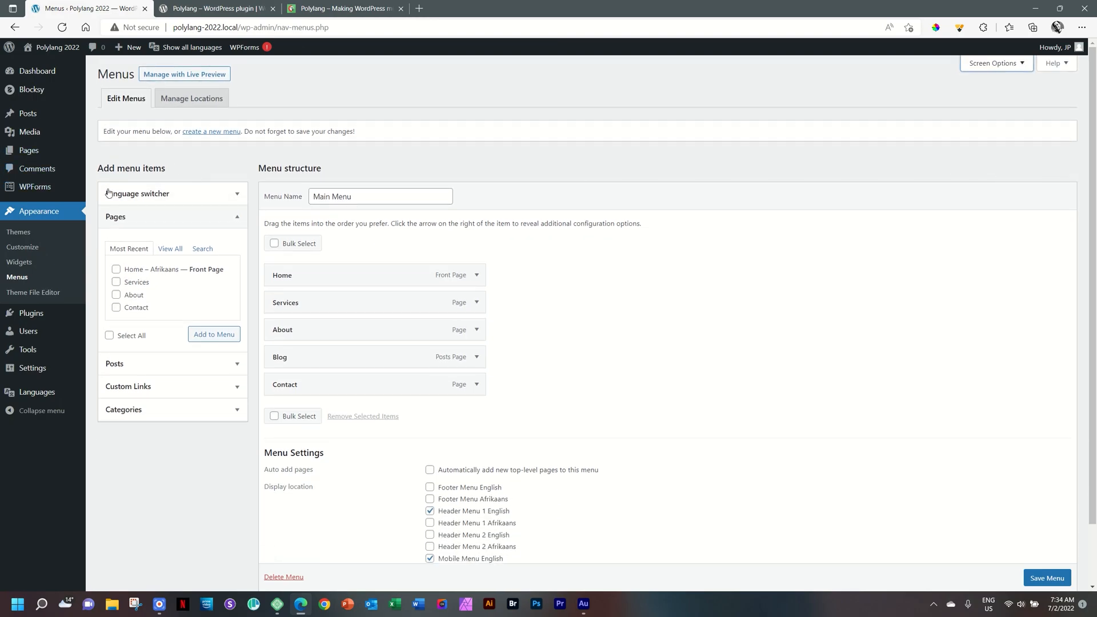
- Add the Languages language switcher item to the Main Menu
{"action": "left_click", "coordinate": [229, 197]}
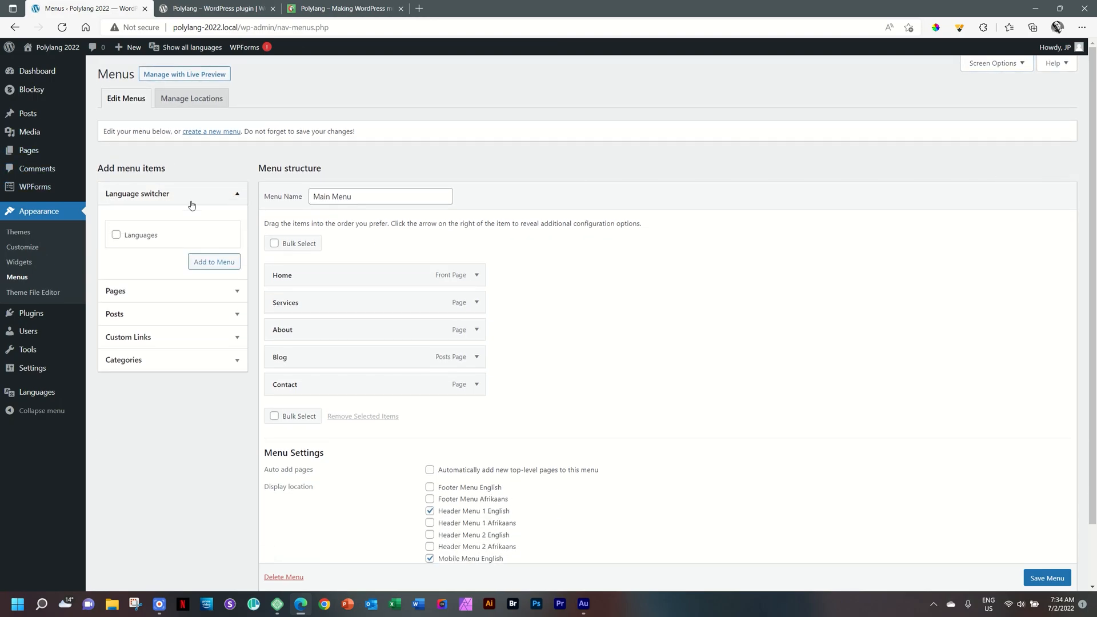
{"action": "left_click", "coordinate": [116, 235]}
{"action": "left_click", "coordinate": [222, 265]}
{"action": "scroll", "coordinate": [667, 343], "scroll_direction": "down", "scroll_amount": 3}
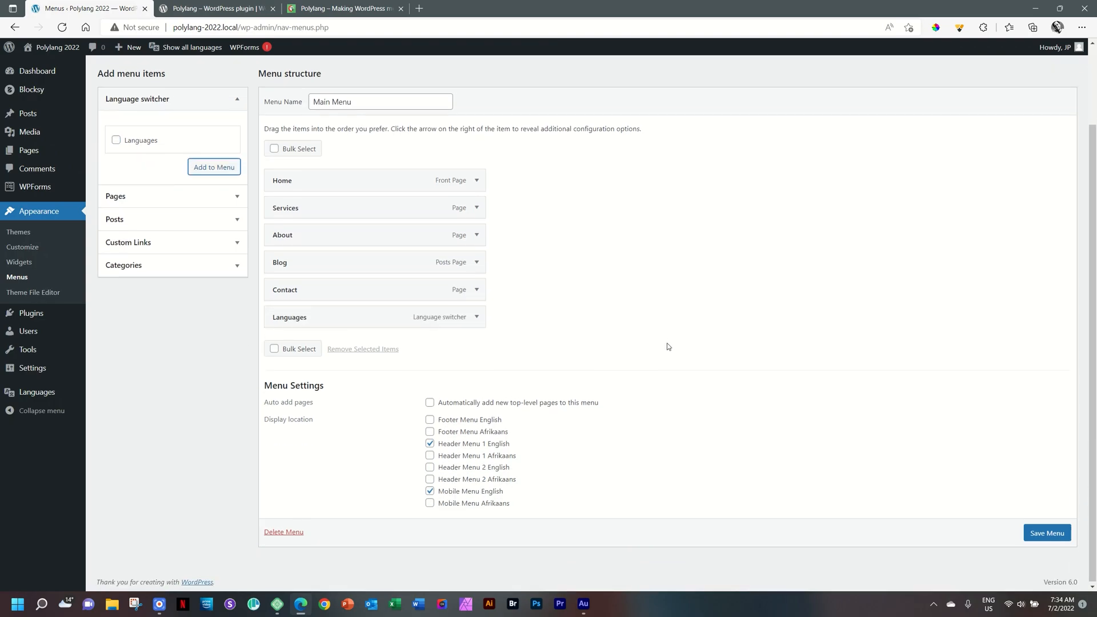
- Set the Languages menu item to display flags and save the Main Menu
{"action": "left_click", "coordinate": [477, 318]}
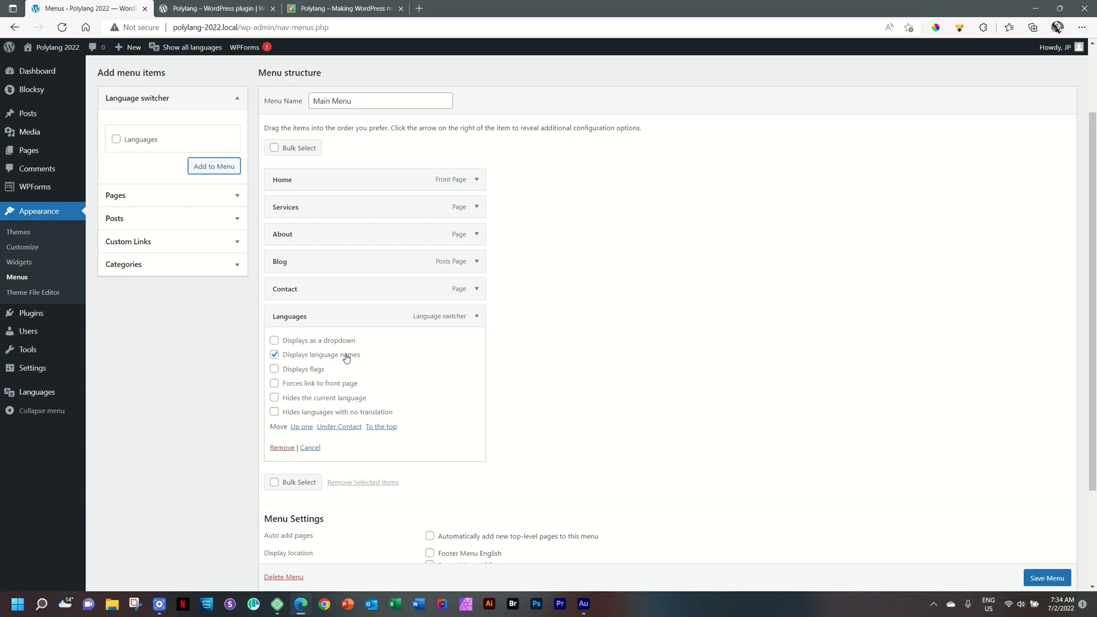
{"action": "left_click", "coordinate": [275, 369]}
{"action": "scroll", "coordinate": [1039, 574], "scroll_direction": "down", "scroll_amount": 1}
{"action": "left_click", "coordinate": [1038, 578]}
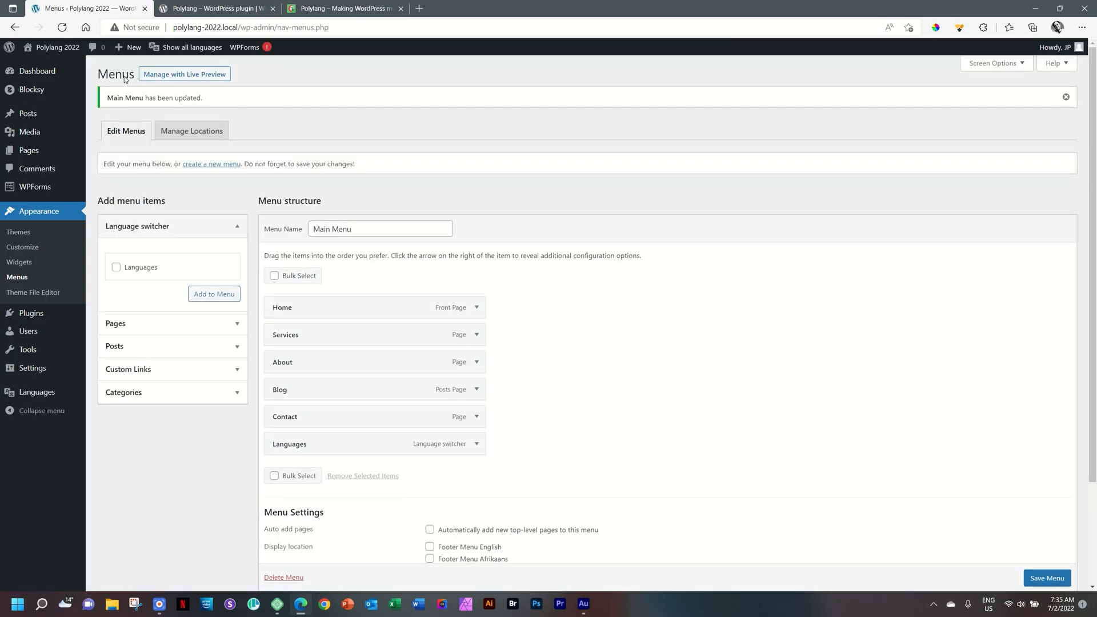
- Check the language switcher in the live site's header, and open the admin Pages list to review each page's translation status
{"action": "left_click", "coordinate": [46, 47]}
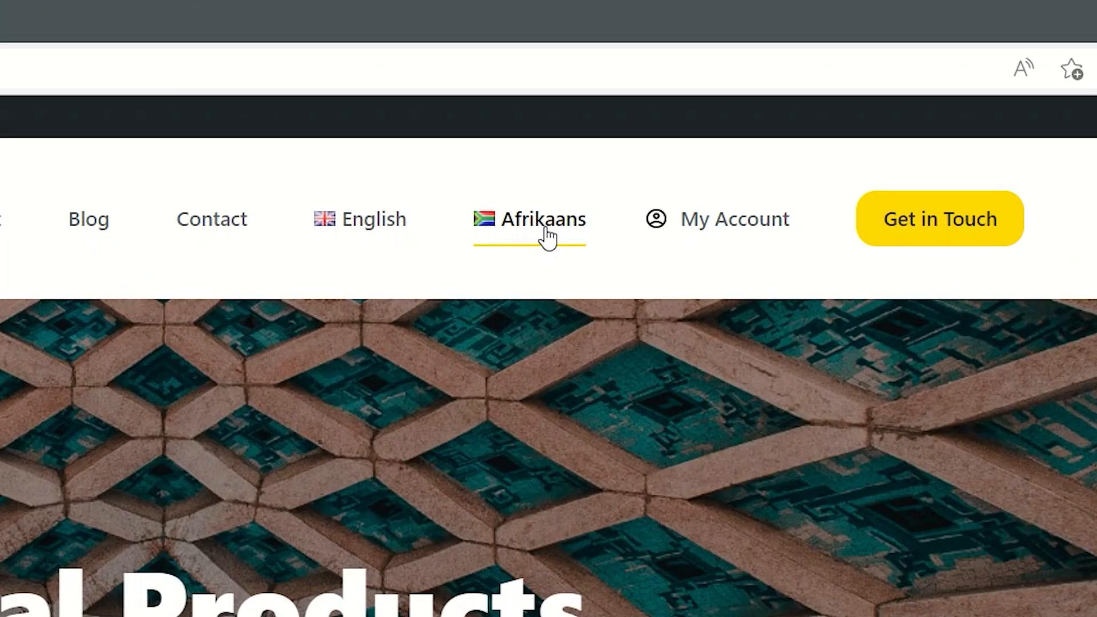
{"action": "mouse_move", "coordinate": [8, 48]}
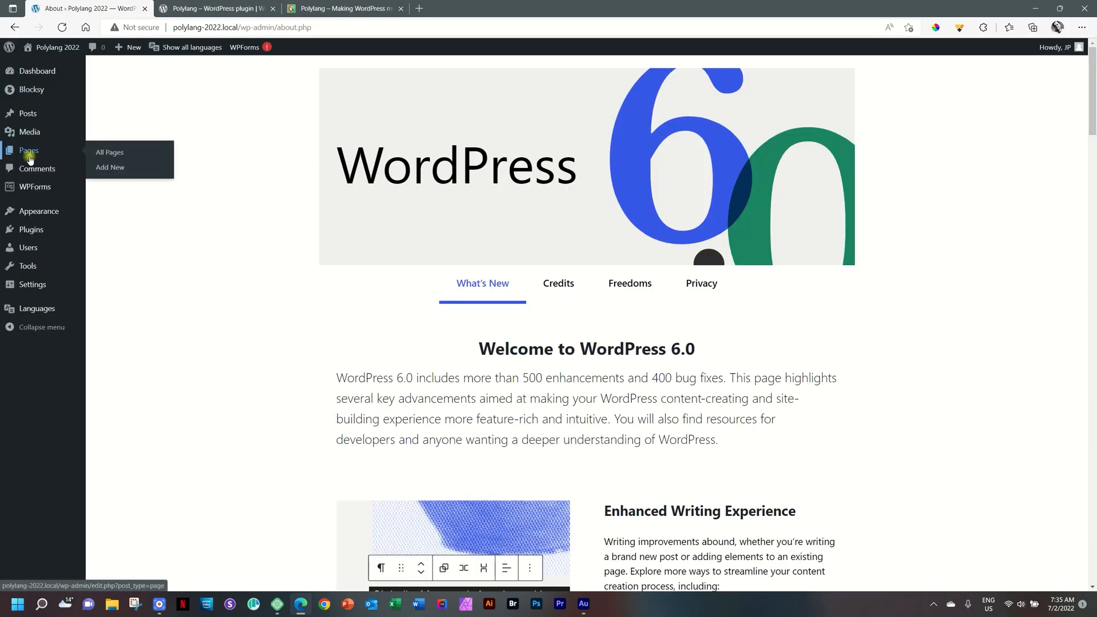
{"action": "left_click", "coordinate": [30, 159]}
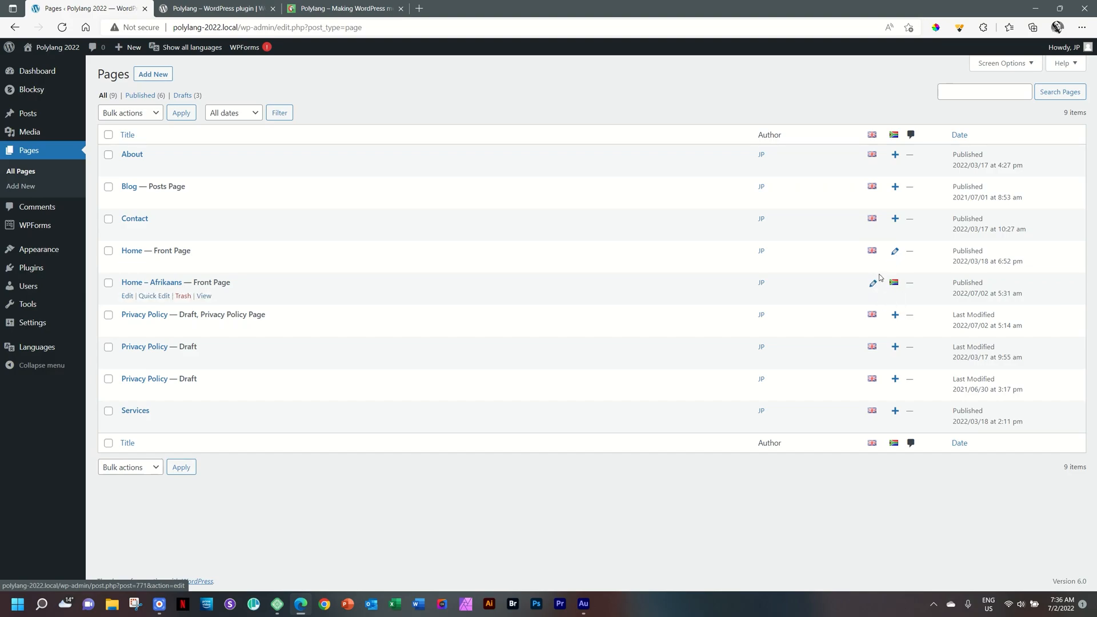
- Visit the live site, switch it to Afrikaans to inspect its home page, and return to the admin area
{"action": "left_click", "coordinate": [70, 49]}
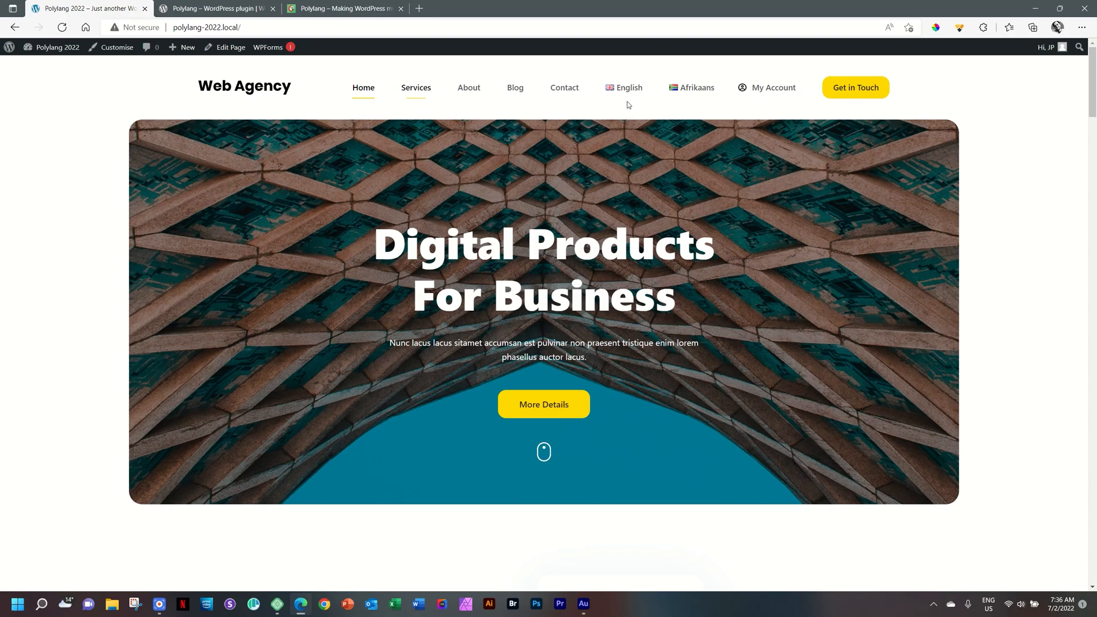
{"action": "left_click", "coordinate": [697, 95]}
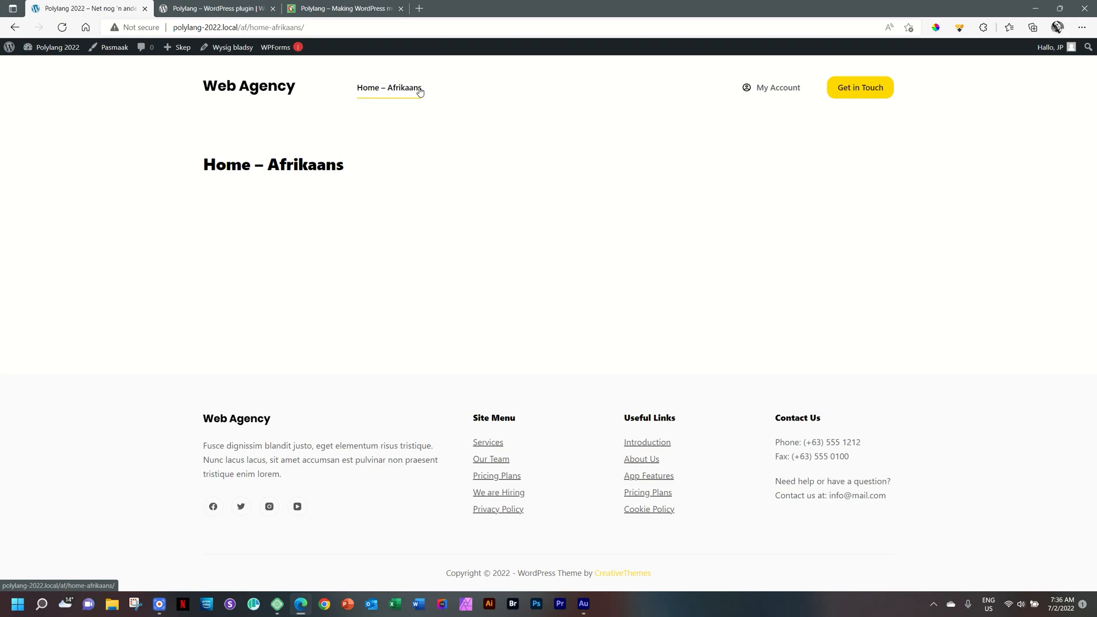
{"action": "left_click", "coordinate": [9, 50]}
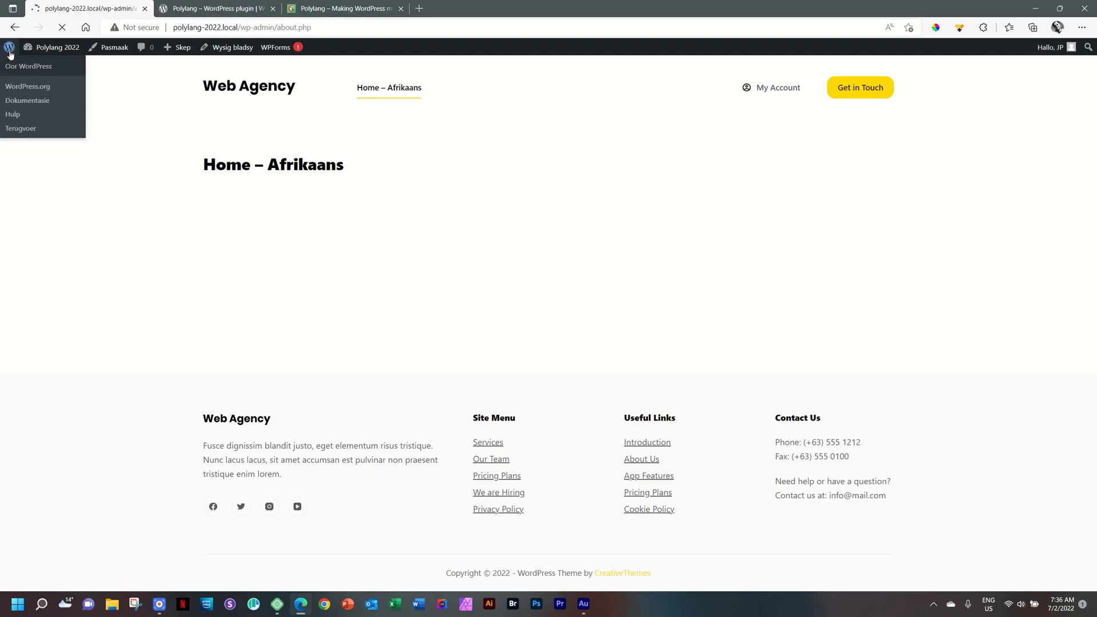
- Create a new menu named "Menu Afrikaans" assigned to the Header Menu 1 Afrikaans display location
{"action": "mouse_move", "coordinate": [29, 215]}
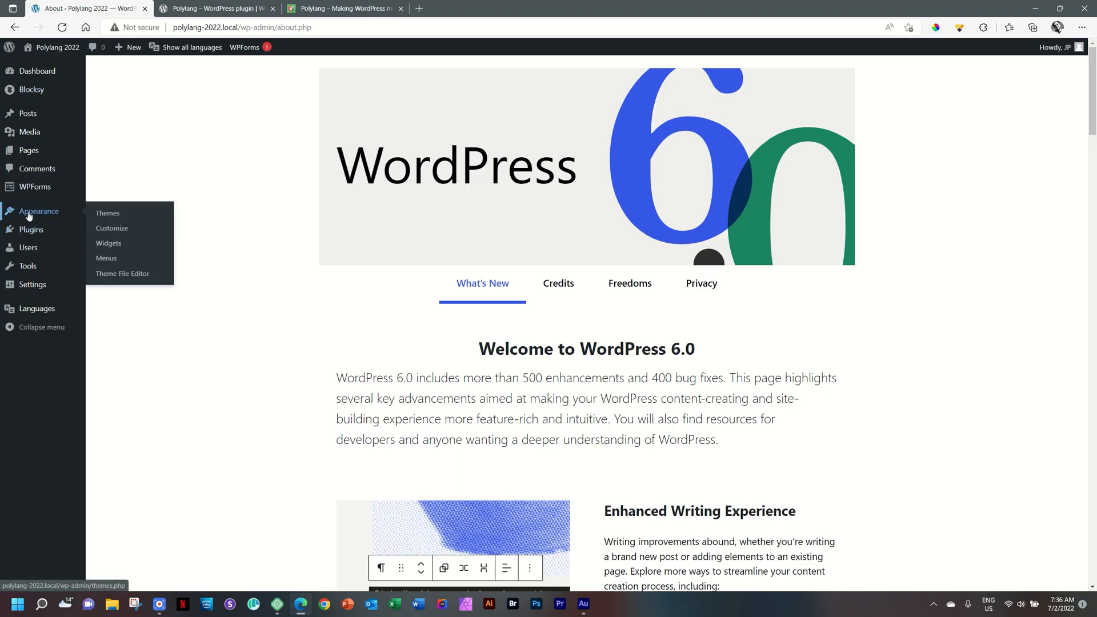
{"action": "left_click", "coordinate": [103, 259]}
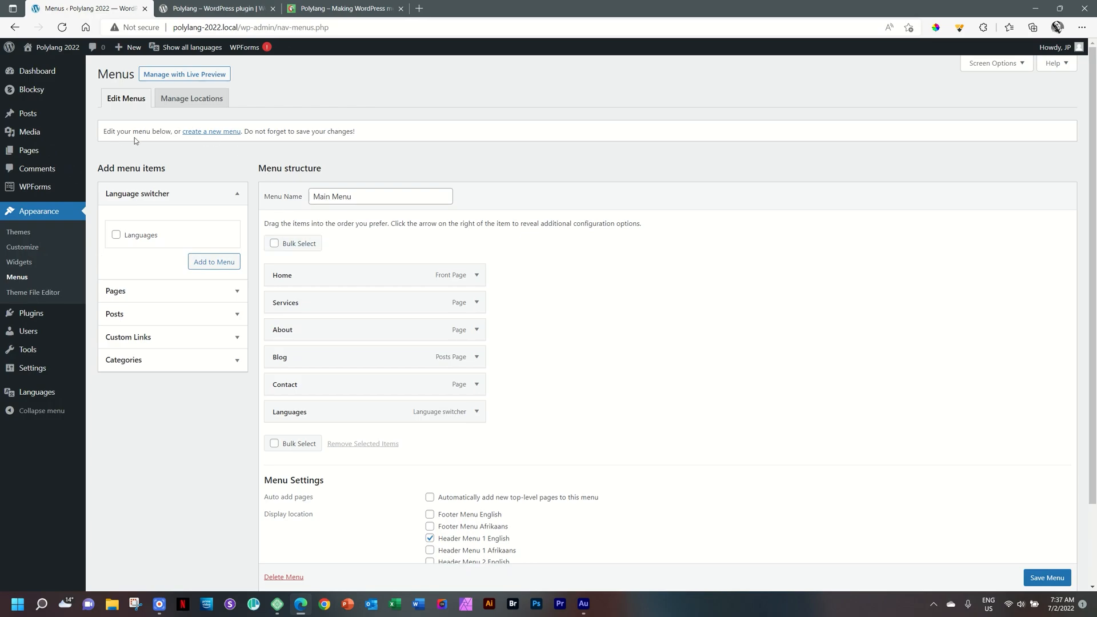
{"action": "left_click", "coordinate": [202, 133]}
{"action": "left_click", "coordinate": [323, 188]}
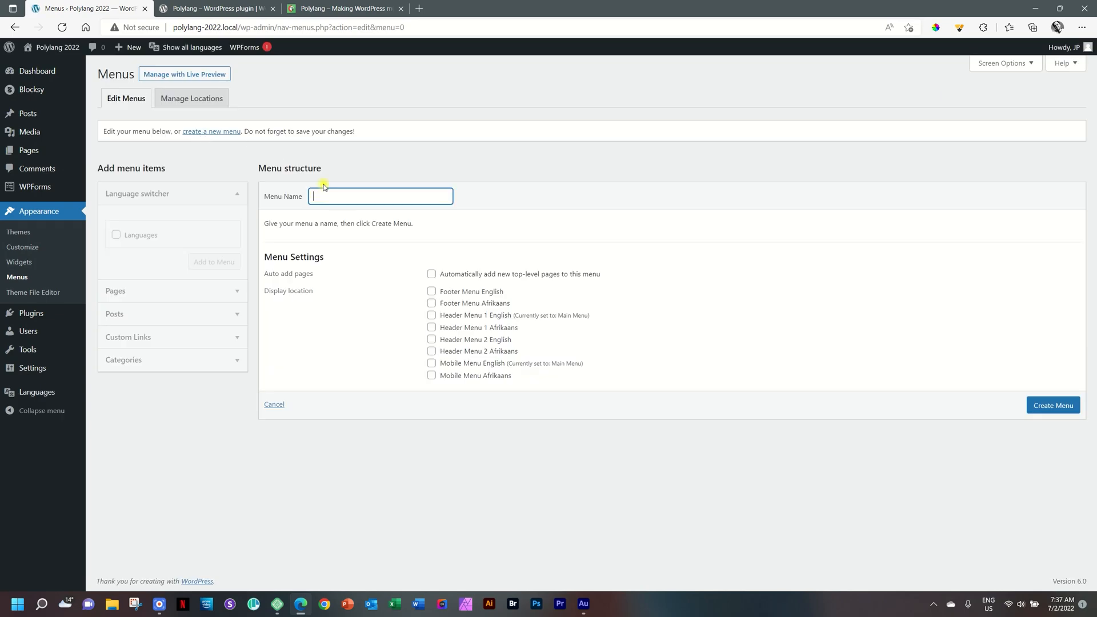
{"action": "type", "text": "Menu Afrikaans"}
{"action": "left_click", "coordinate": [431, 328]}
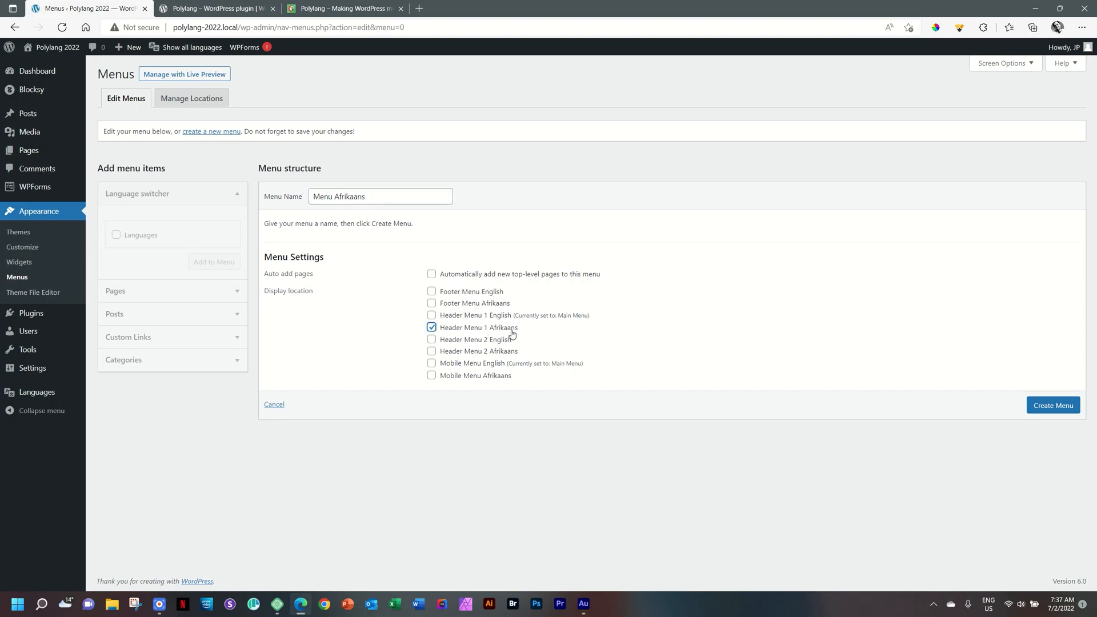
{"action": "left_click", "coordinate": [1037, 407]}
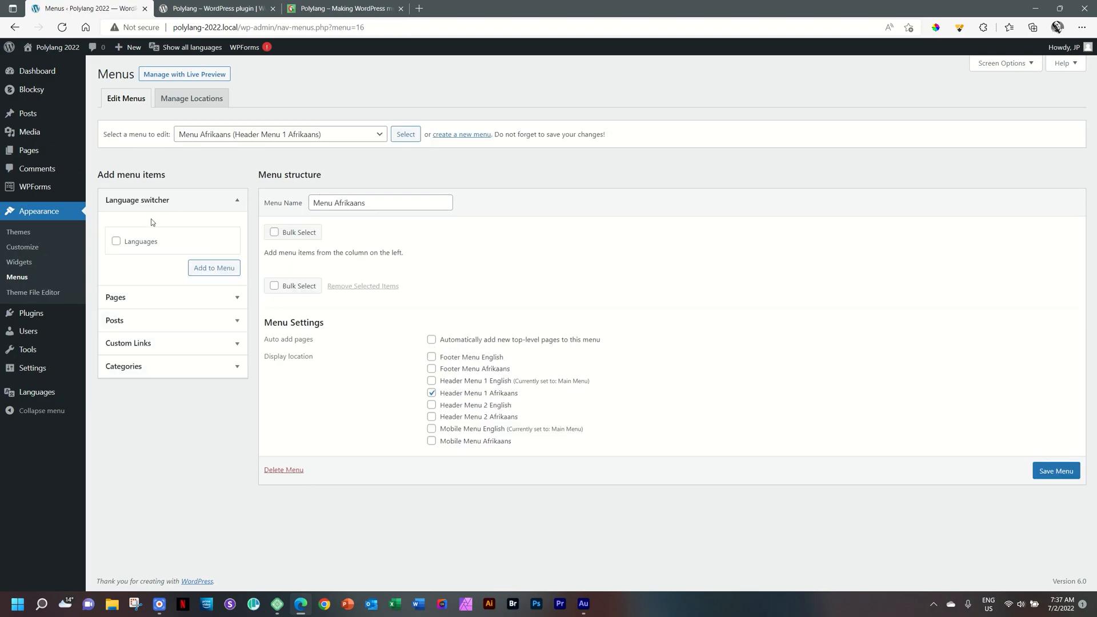
- Add the "Home – Afrikaans" page to Menu Afrikaans
{"action": "left_click", "coordinate": [144, 297]}
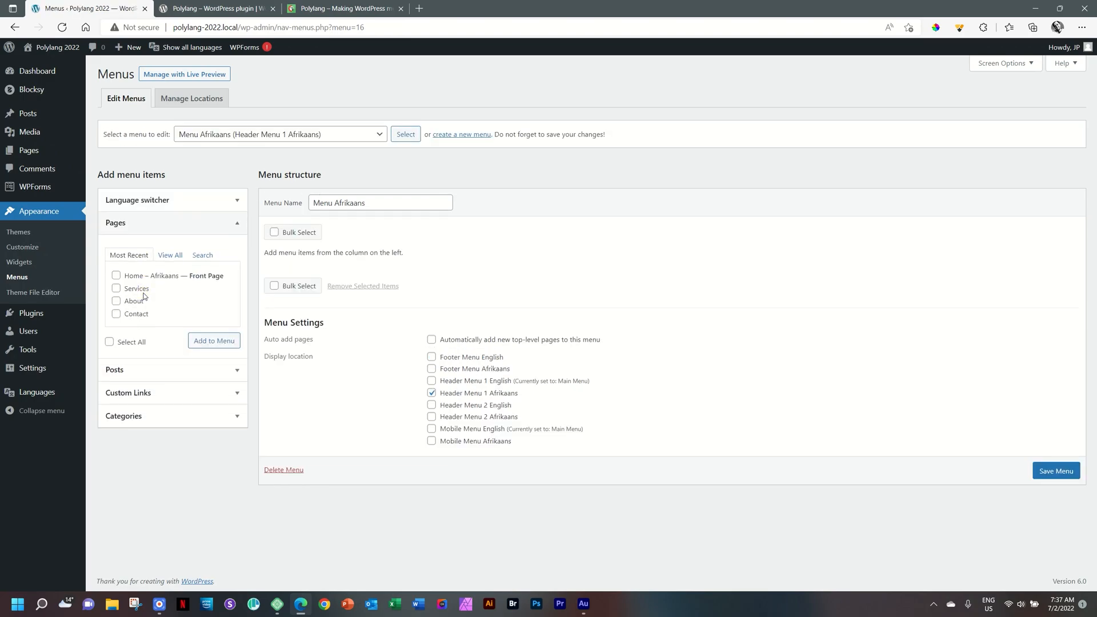
{"action": "left_click", "coordinate": [165, 257]}
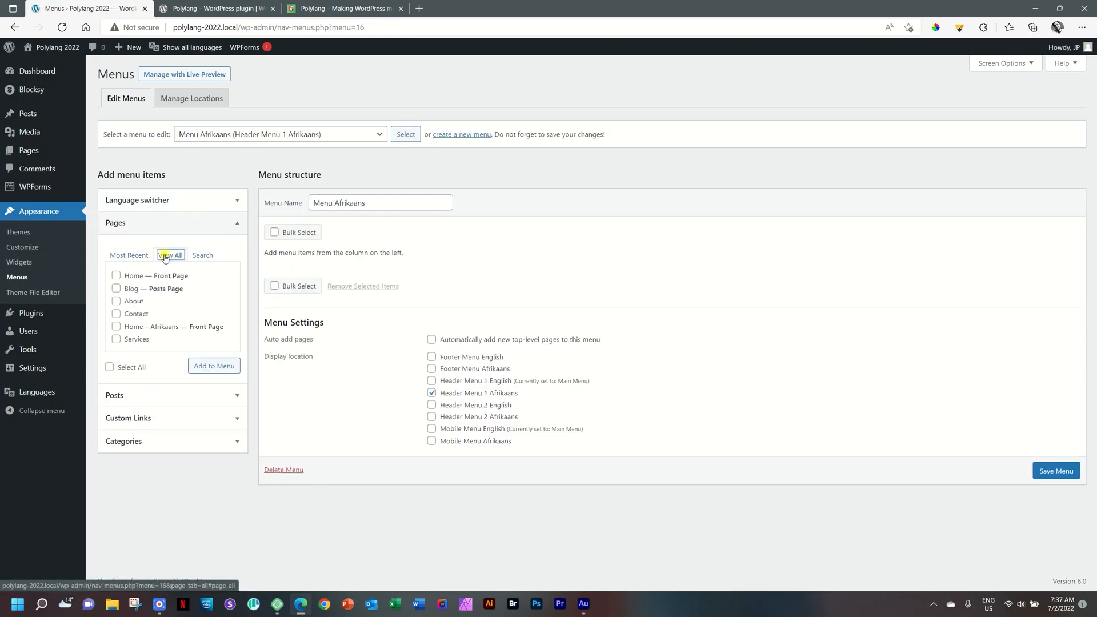
{"action": "left_click", "coordinate": [116, 327]}
{"action": "left_click", "coordinate": [222, 370]}
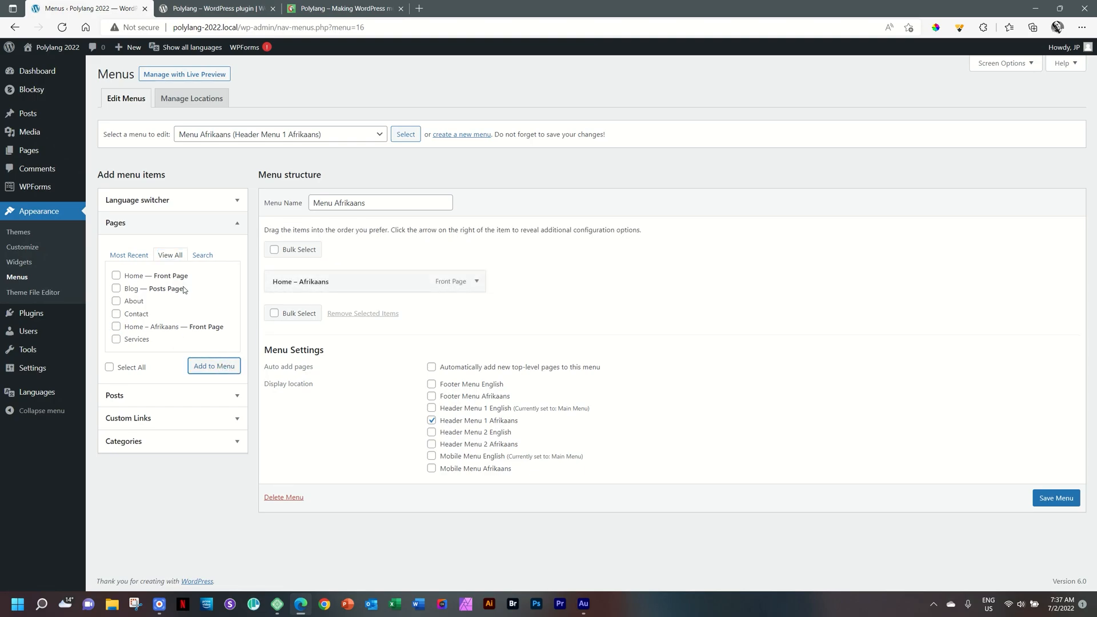
- Add the Languages switcher to Menu Afrikaans, set it to display flags, and save the menu
{"action": "left_click", "coordinate": [166, 201]}
{"action": "left_click", "coordinate": [116, 241]}
{"action": "left_click", "coordinate": [202, 274]}
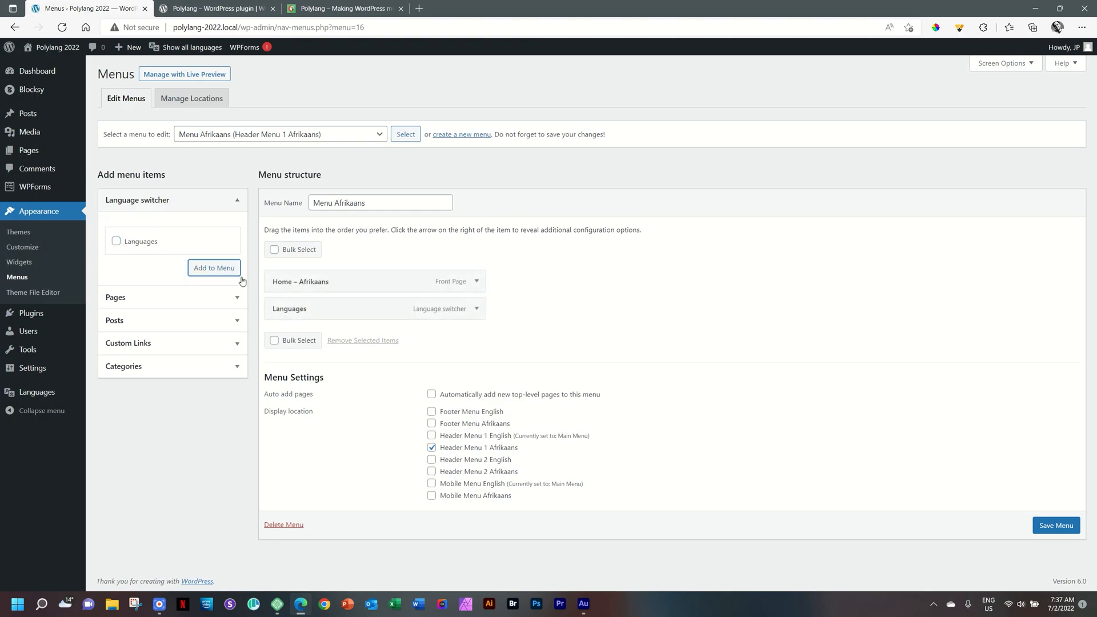
{"action": "left_click", "coordinate": [476, 309]}
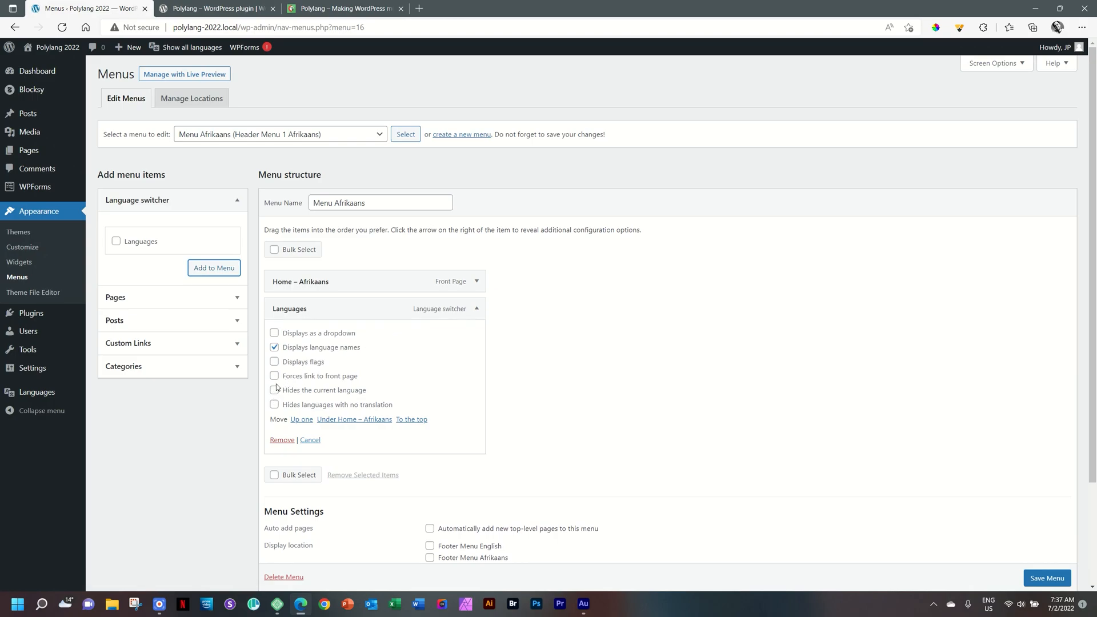
{"action": "left_click", "coordinate": [275, 362]}
{"action": "left_click", "coordinate": [1030, 580]}
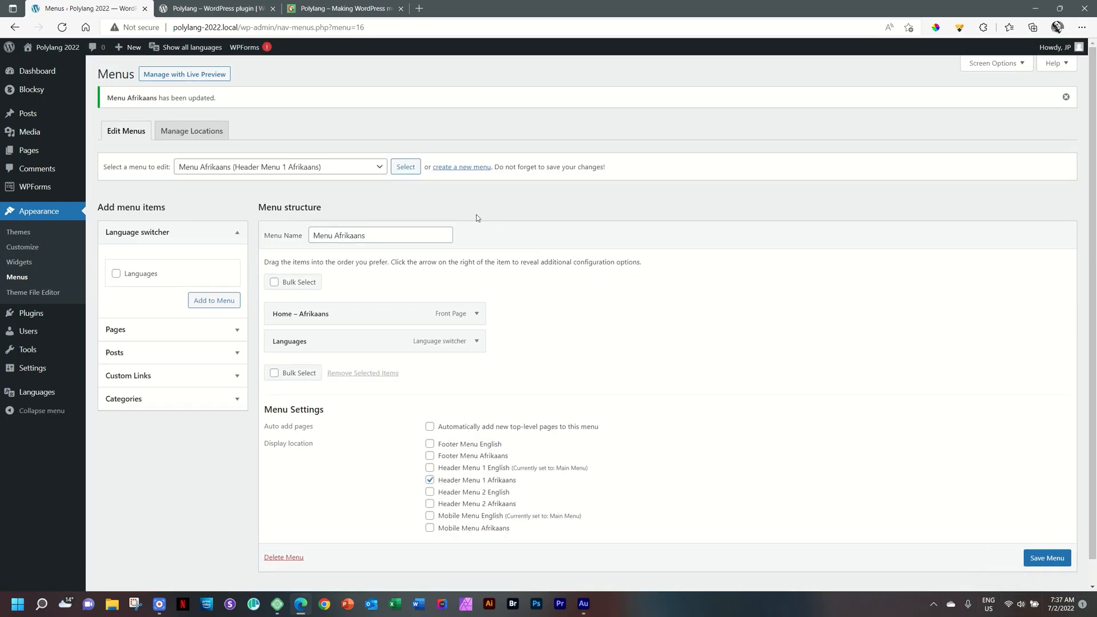
- Visit the live site and switch between Afrikaans and English to compare the header menus in each language
{"action": "left_click", "coordinate": [70, 55]}
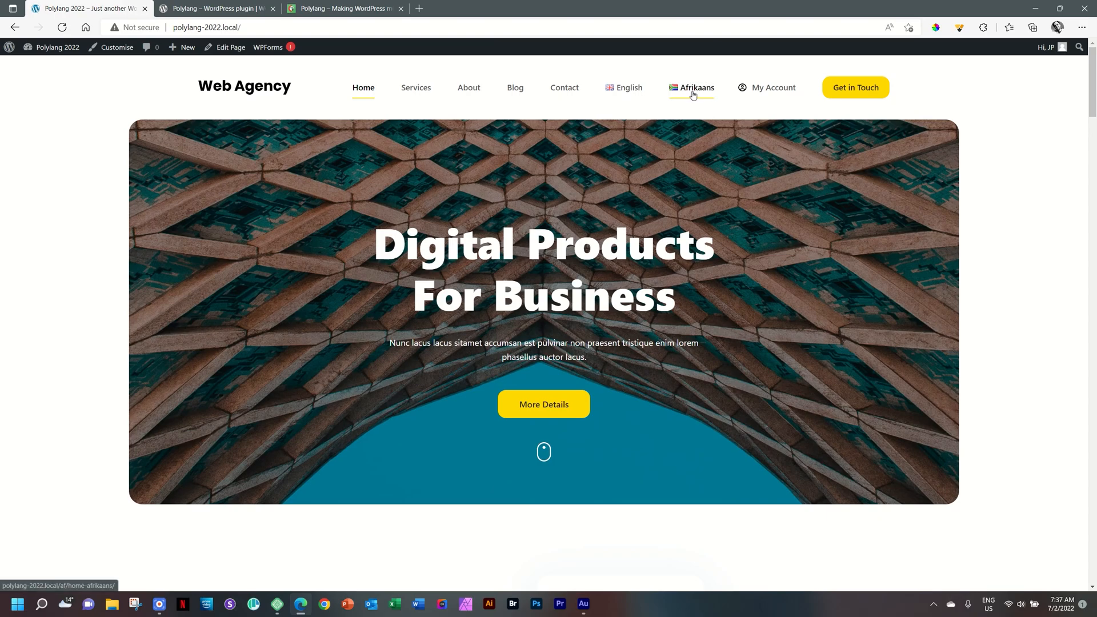
{"action": "left_click", "coordinate": [694, 93]}
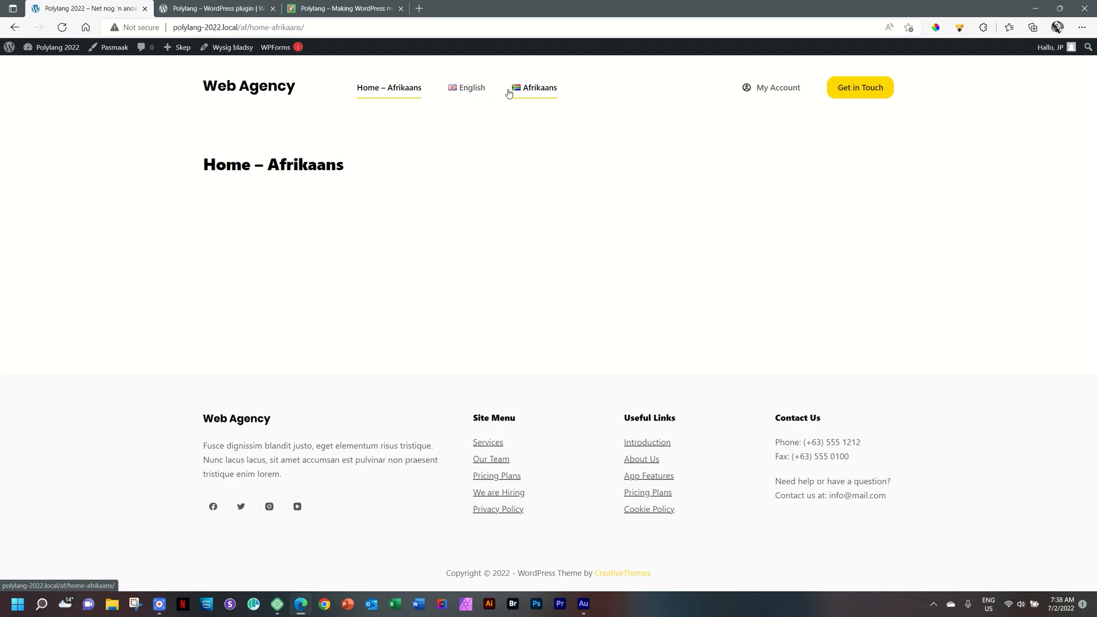
{"action": "left_click", "coordinate": [459, 93]}
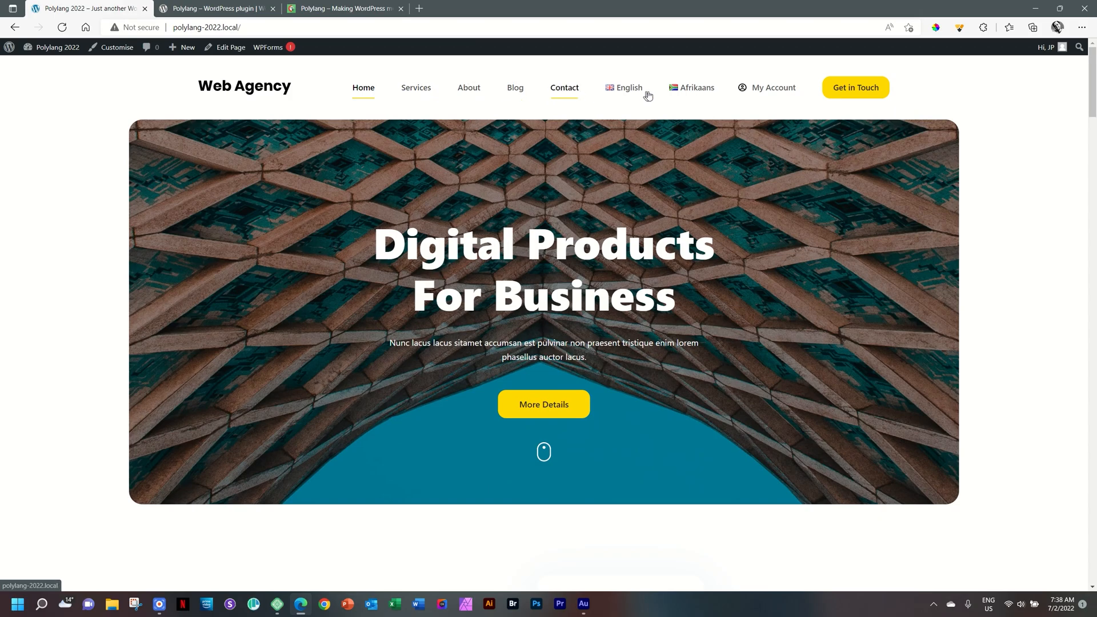
{"action": "left_click", "coordinate": [677, 94]}
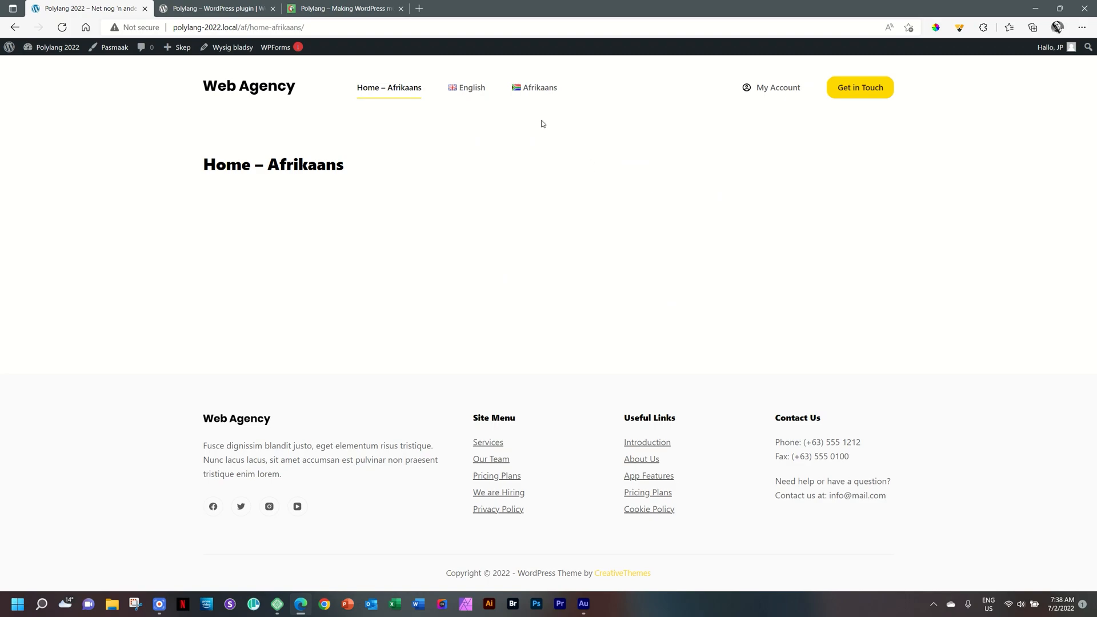
- Switch the live site back to English and examine the home page's sections from the hero to the latest blog posts
{"action": "left_click", "coordinate": [473, 90]}
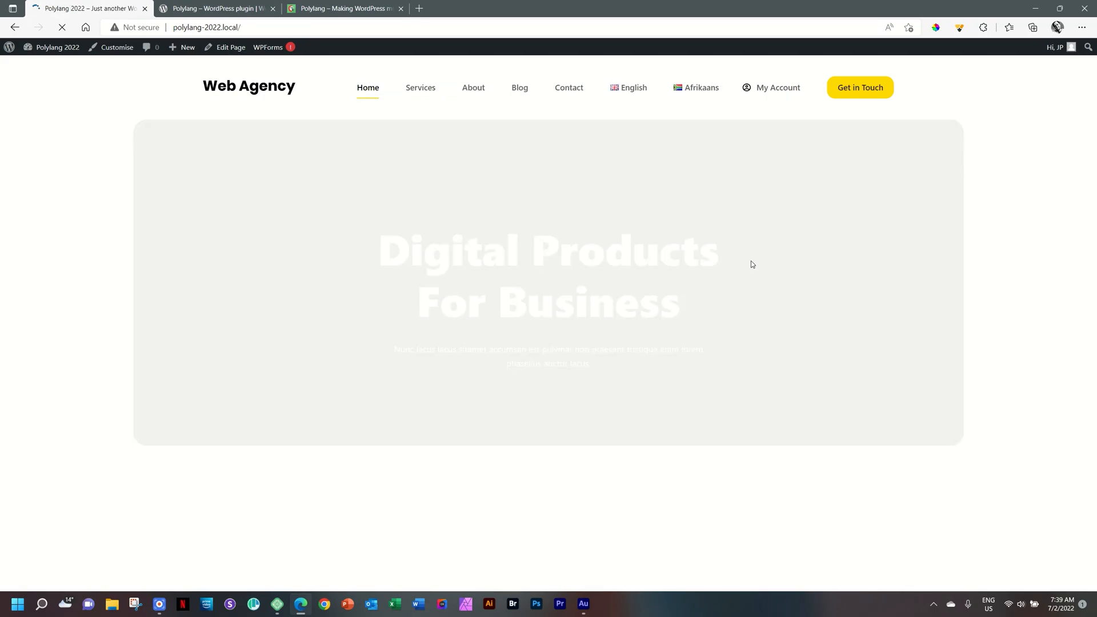
{"action": "scroll", "coordinate": [786, 270], "scroll_direction": "down", "scroll_amount": 15}
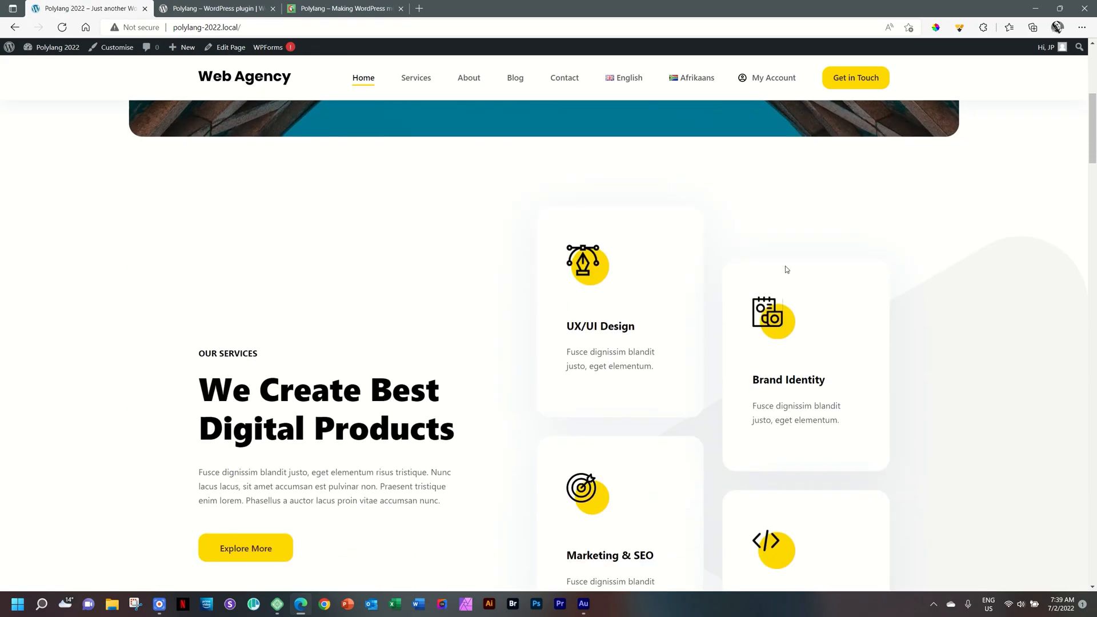
{"action": "scroll", "coordinate": [786, 269], "scroll_direction": "down", "scroll_amount": 12}
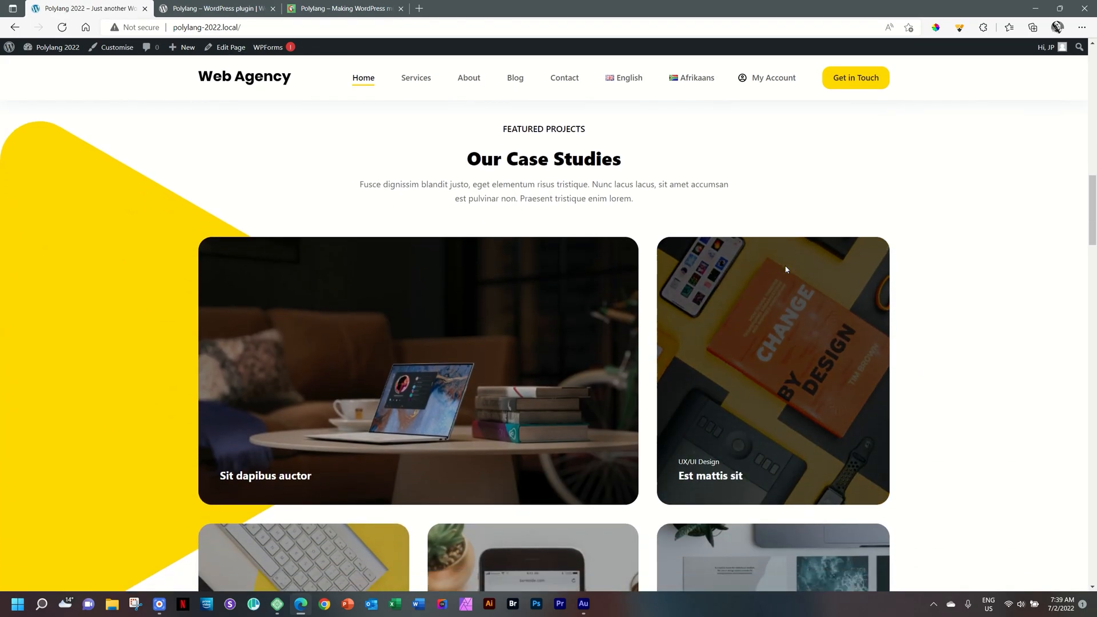
{"action": "scroll", "coordinate": [786, 269], "scroll_direction": "down", "scroll_amount": 10}
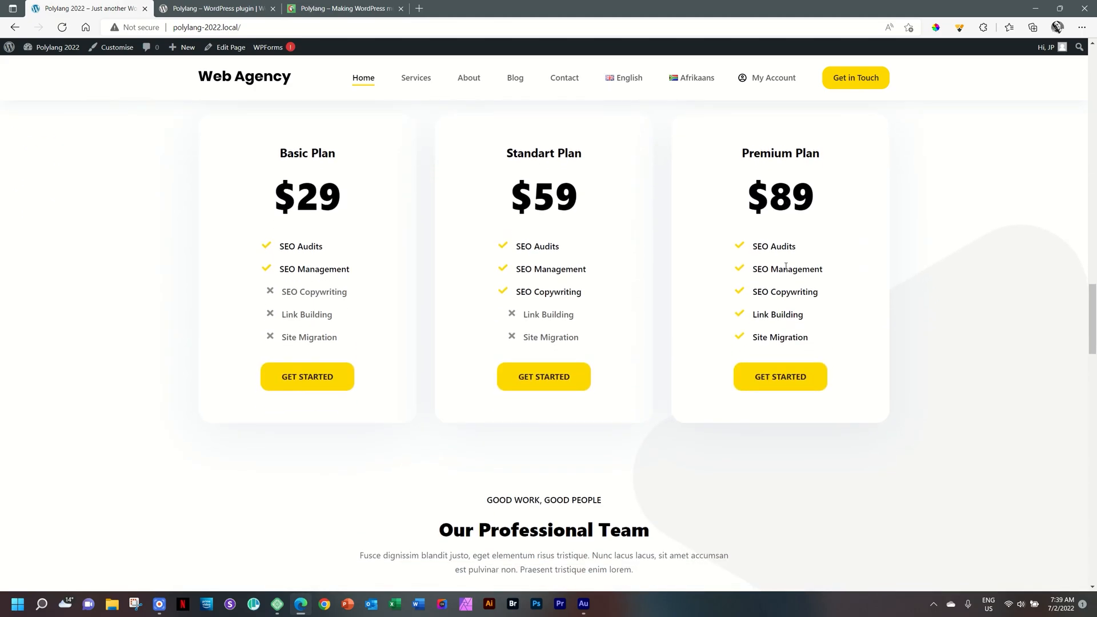
{"action": "scroll", "coordinate": [785, 269], "scroll_direction": "down", "scroll_amount": 10}
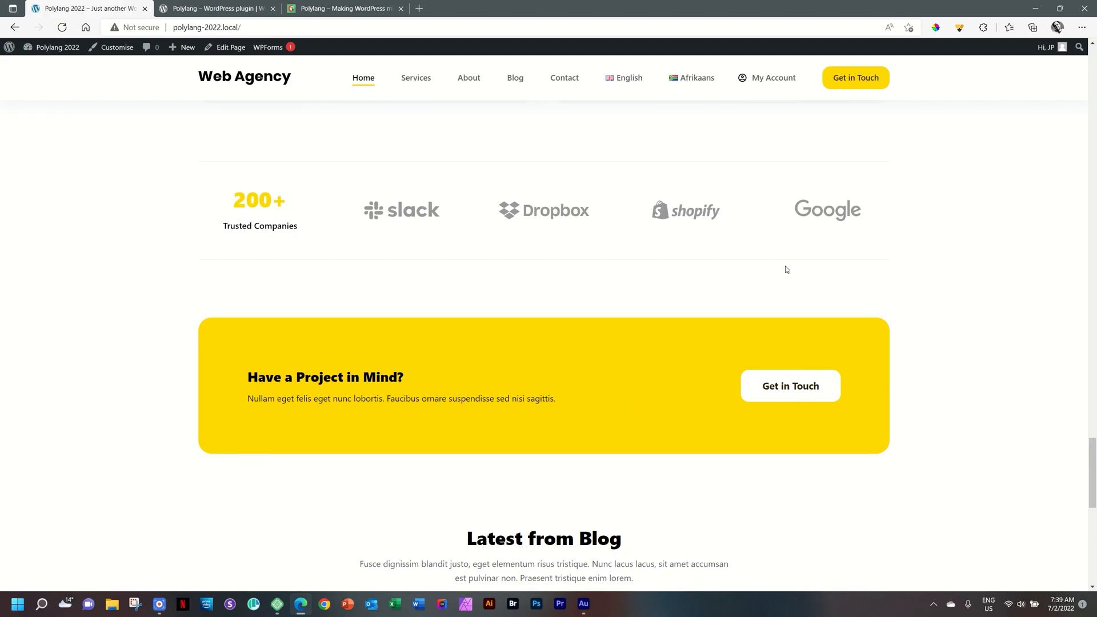
{"action": "scroll", "coordinate": [787, 268], "scroll_direction": "down", "scroll_amount": 6}
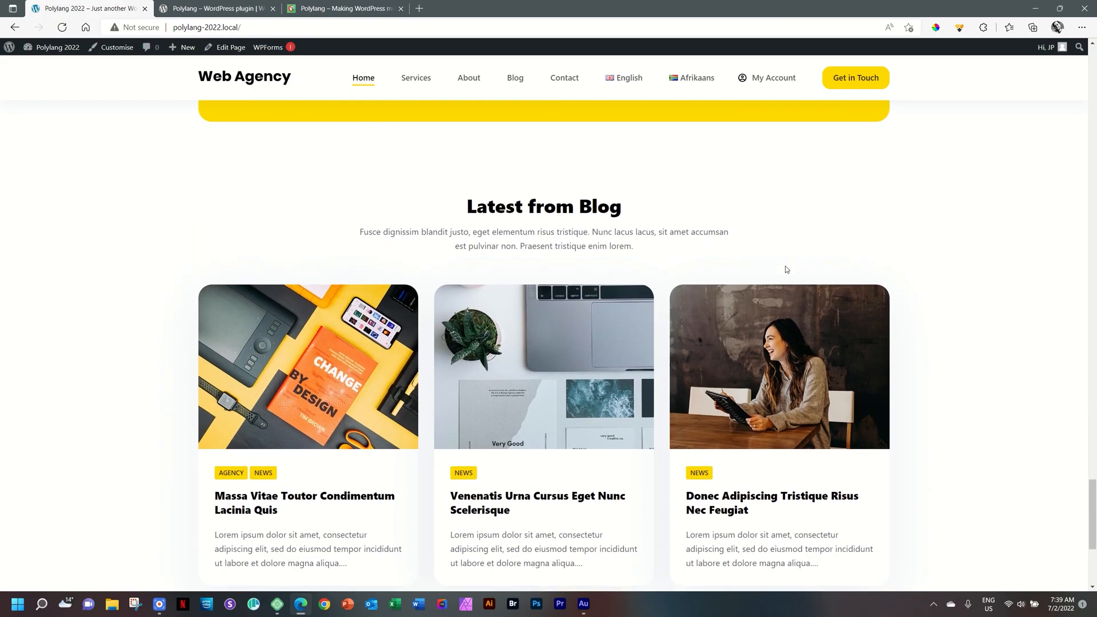
{"action": "scroll", "coordinate": [786, 268], "scroll_direction": "down", "scroll_amount": 5}
{"action": "scroll", "coordinate": [785, 269], "scroll_direction": "up", "scroll_amount": 5}
{"action": "scroll", "coordinate": [786, 269], "scroll_direction": "up", "scroll_amount": 12}
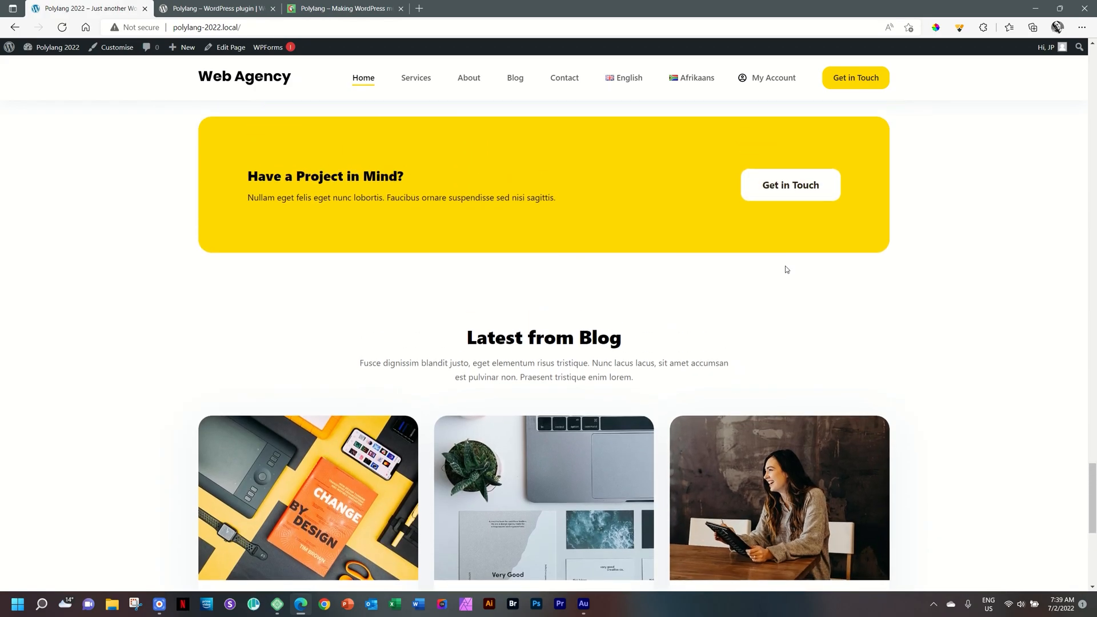
{"action": "scroll", "coordinate": [785, 269], "scroll_direction": "up", "scroll_amount": 15}
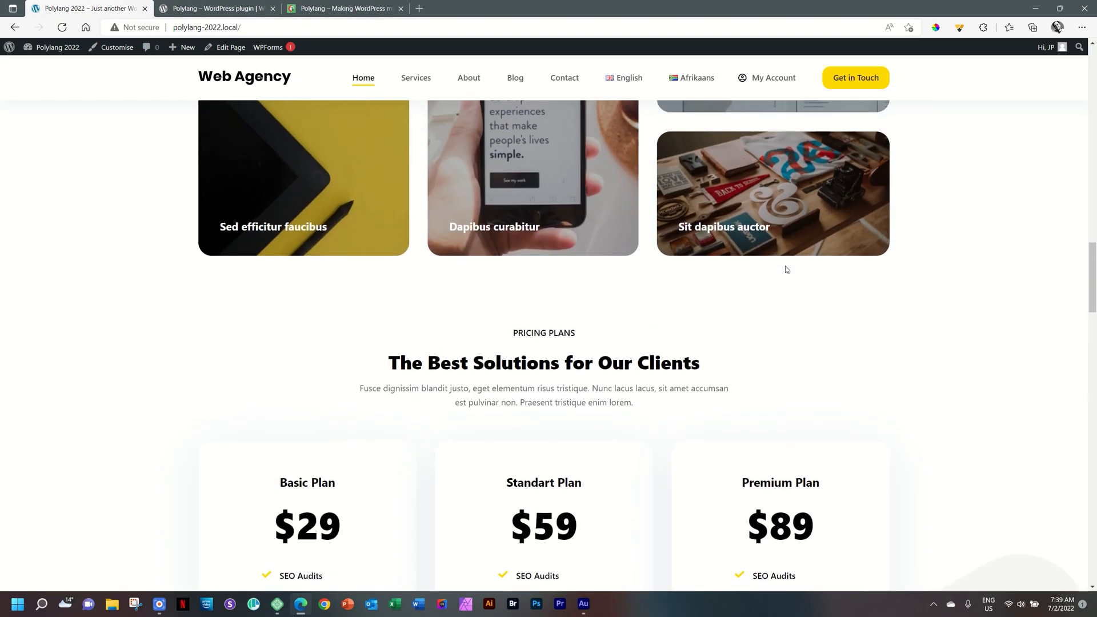
{"action": "scroll", "coordinate": [785, 269], "scroll_direction": "up", "scroll_amount": 10}
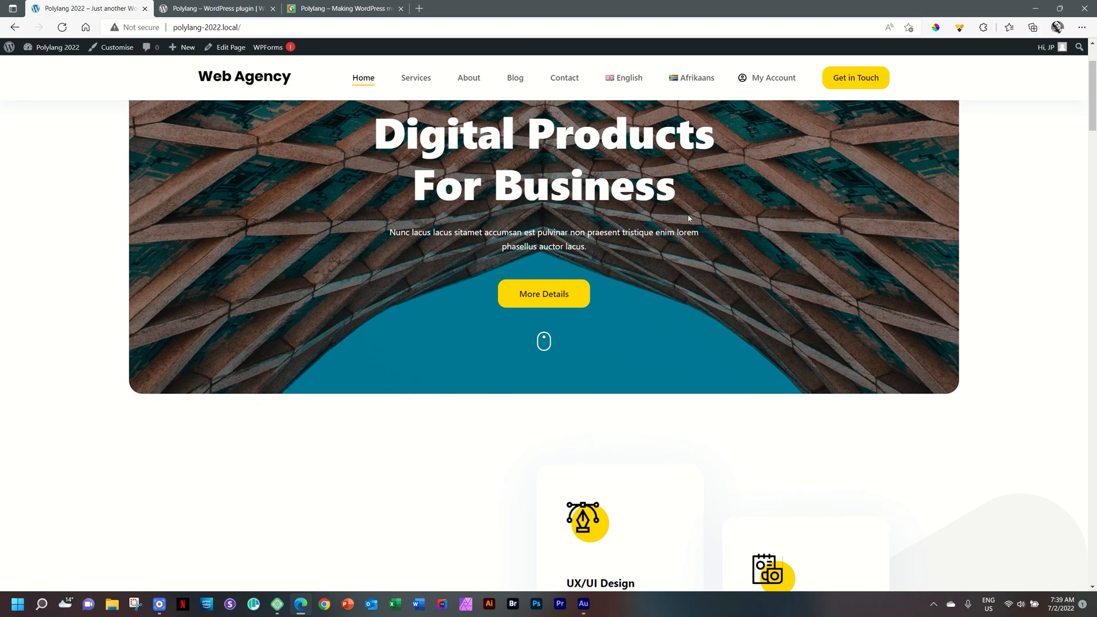
- Review the Polylang Pro product page, comparing its licence prices and the feature table against the free version
{"action": "left_click", "coordinate": [354, 8]}
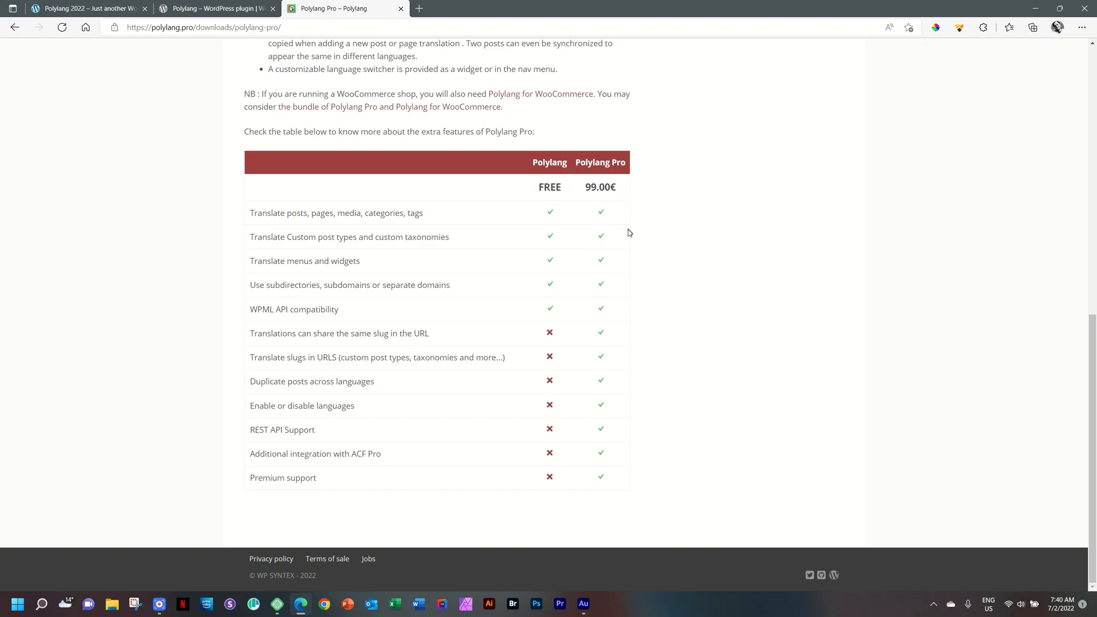
{"action": "scroll", "coordinate": [630, 234], "scroll_direction": "up", "scroll_amount": 10}
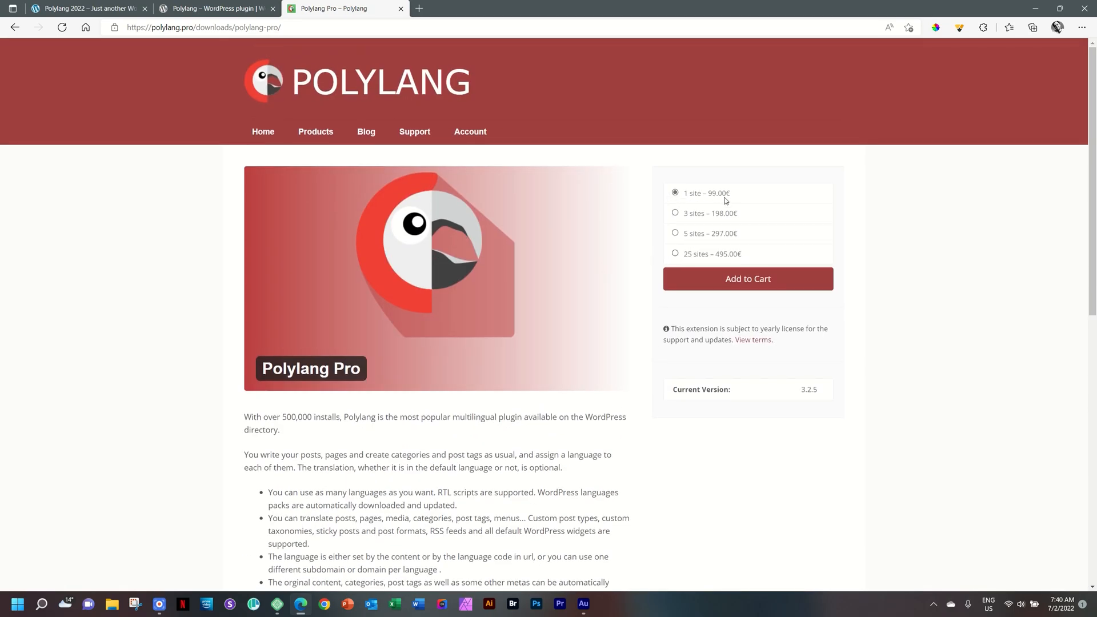
{"action": "scroll", "coordinate": [628, 416], "scroll_direction": "down", "scroll_amount": 10}
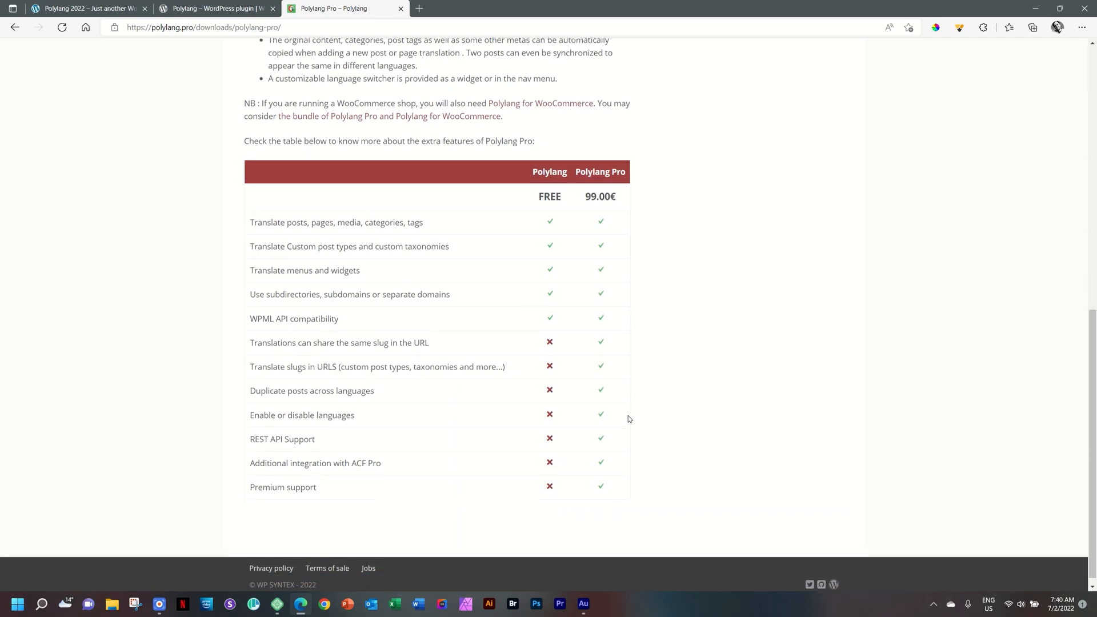
{"action": "scroll", "coordinate": [629, 419], "scroll_direction": "up", "scroll_amount": 7}
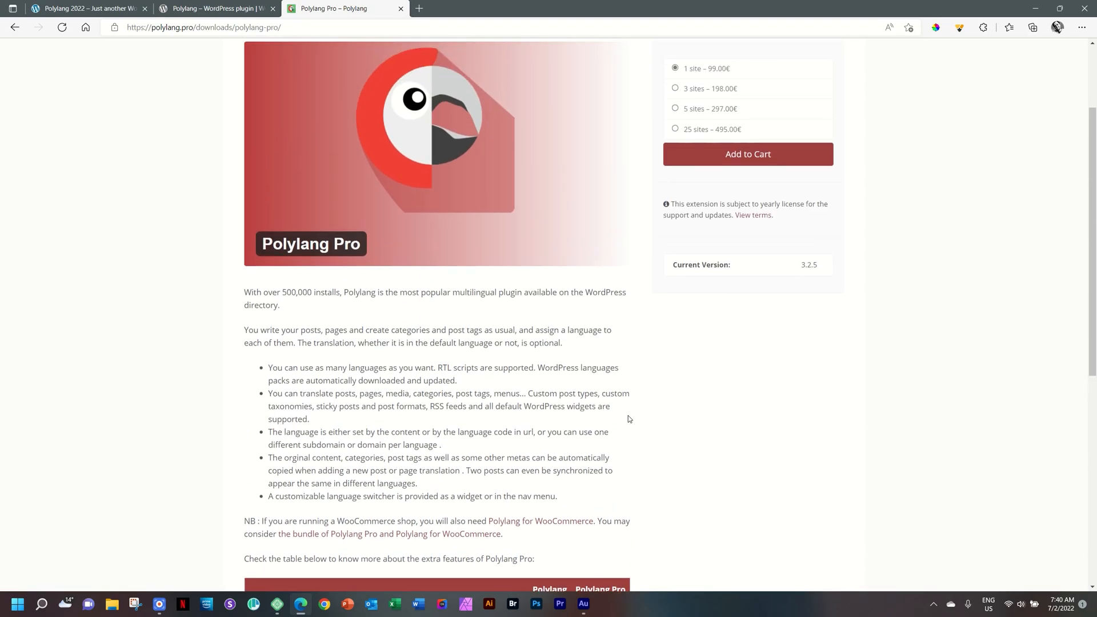
{"action": "scroll", "coordinate": [629, 419], "scroll_direction": "down", "scroll_amount": 8}
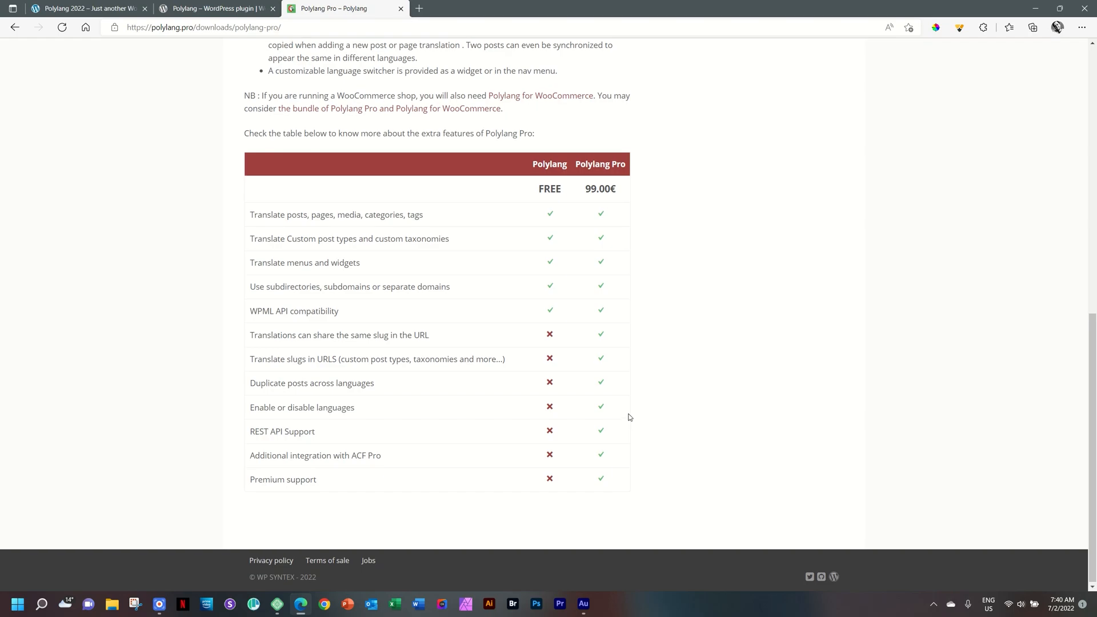
{"action": "scroll", "coordinate": [628, 418], "scroll_direction": "up", "scroll_amount": 8}
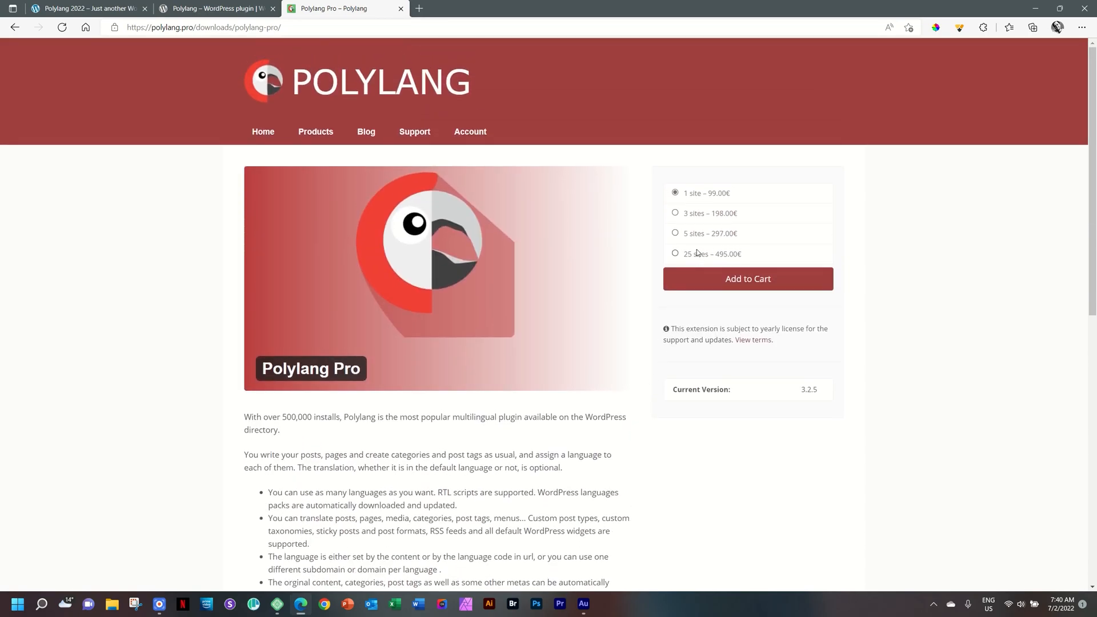
{"action": "scroll", "coordinate": [664, 382], "scroll_direction": "down", "scroll_amount": 10}
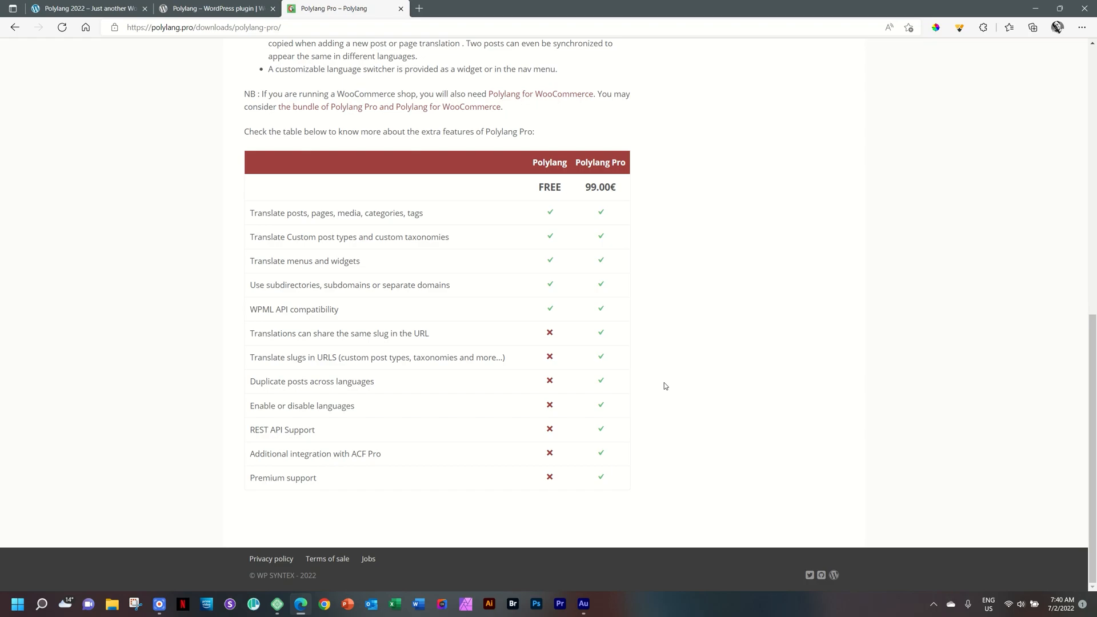
- Return to the site's admin area and open the English Home page in the block editor, dismissing the welcome guide
{"action": "left_click", "coordinate": [100, 3]}
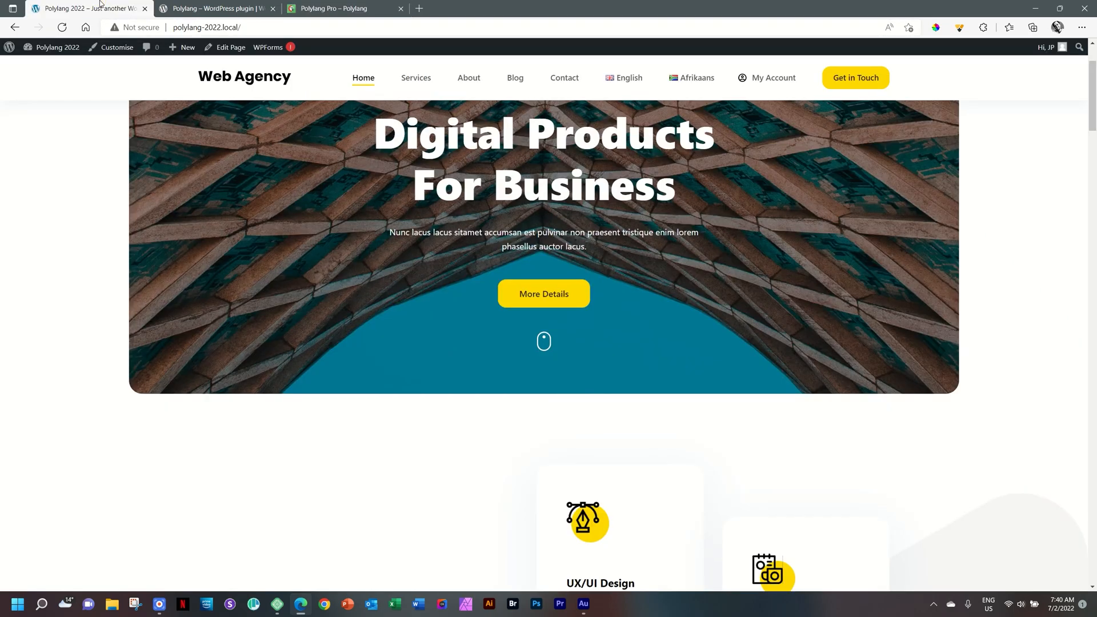
{"action": "left_click", "coordinate": [39, 51]}
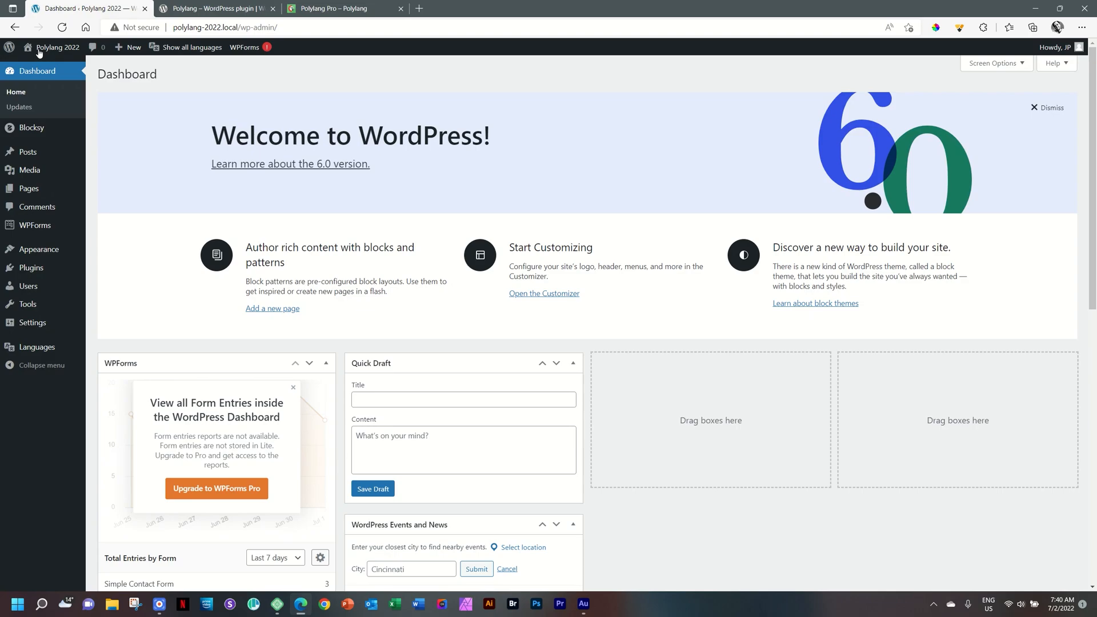
{"action": "left_click", "coordinate": [41, 193]}
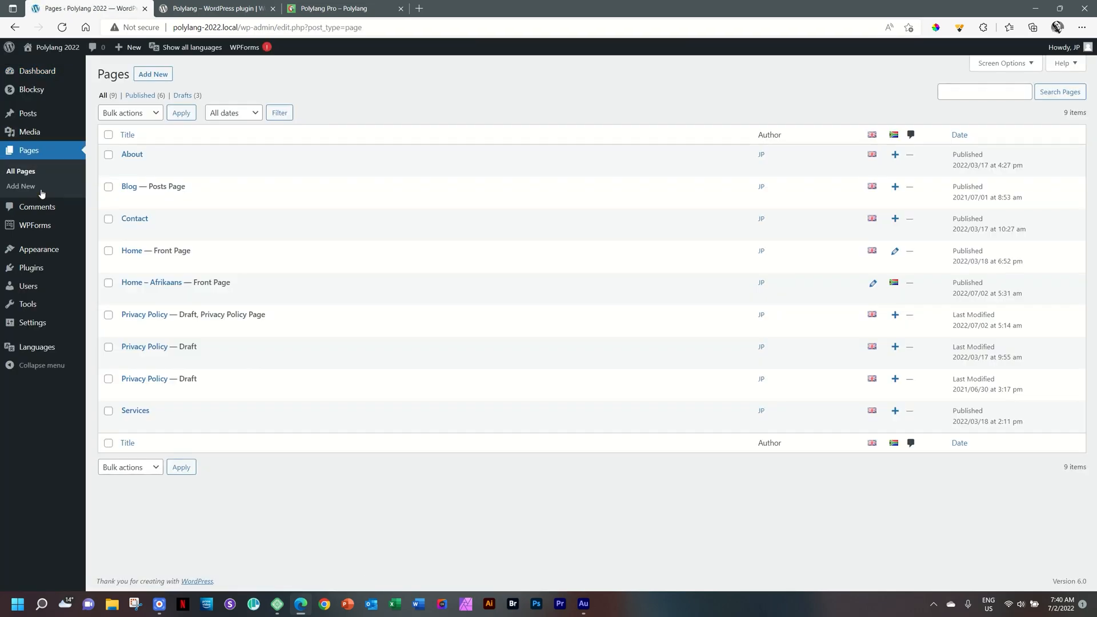
{"action": "left_click", "coordinate": [132, 254]}
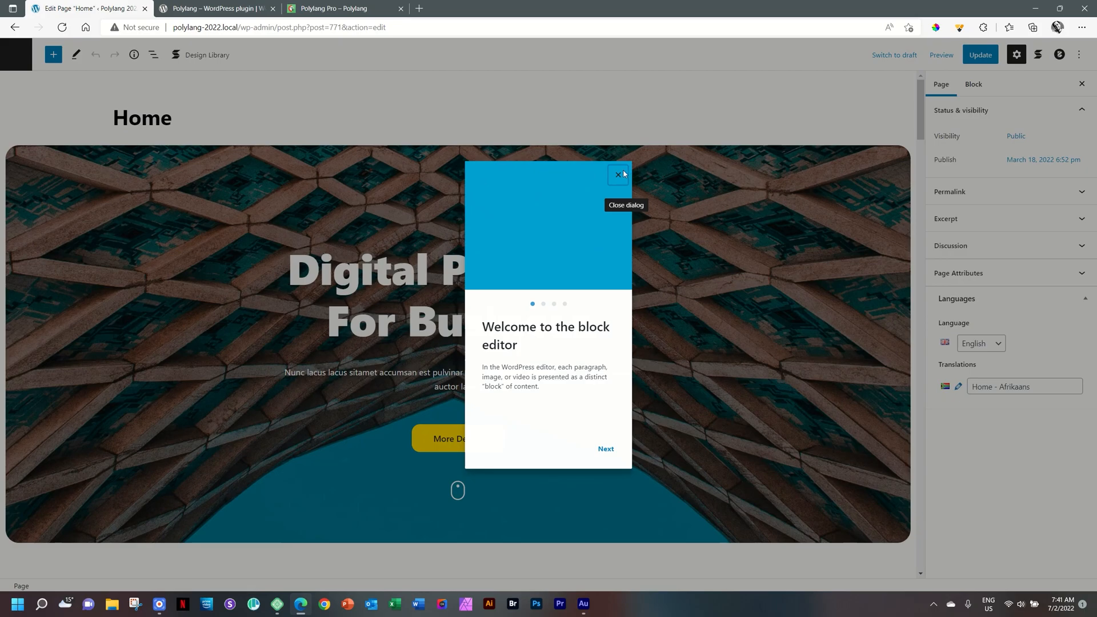
{"action": "left_click", "coordinate": [618, 175]}
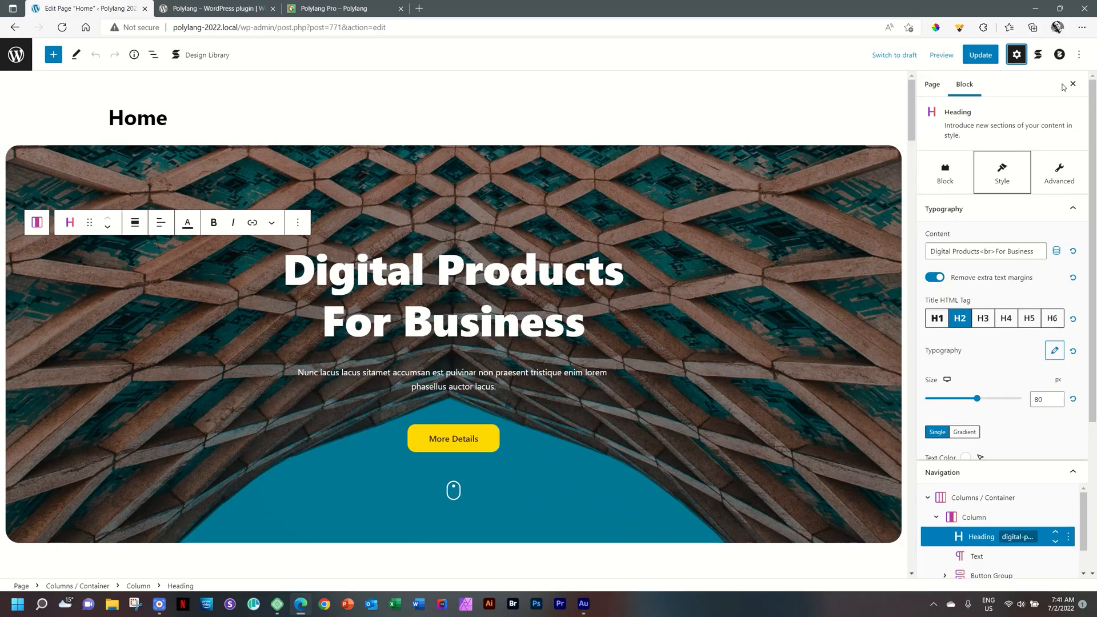
- Switch the Home page to the code editor and look through its block markup
{"action": "left_click", "coordinate": [1080, 55]}
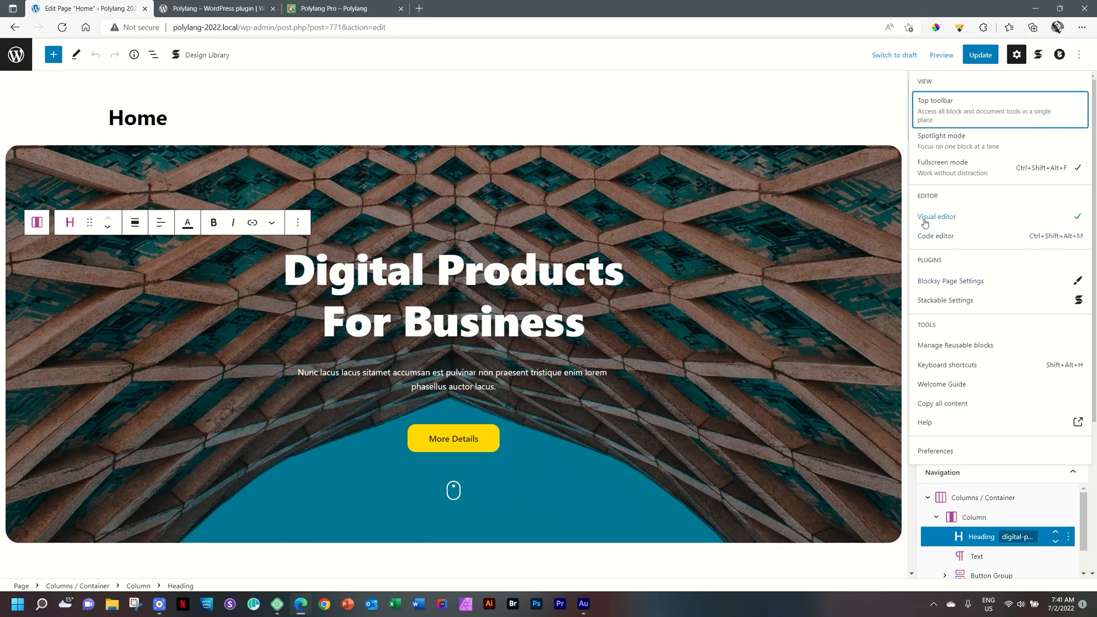
{"action": "left_click", "coordinate": [927, 238]}
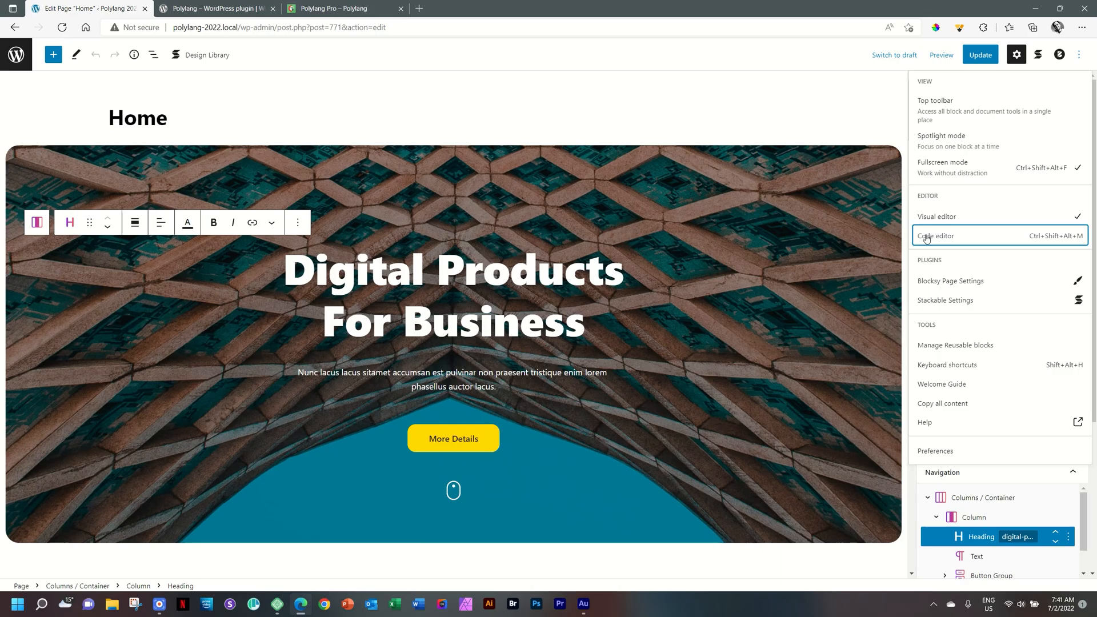
{"action": "scroll", "coordinate": [660, 280], "scroll_direction": "down", "scroll_amount": 20}
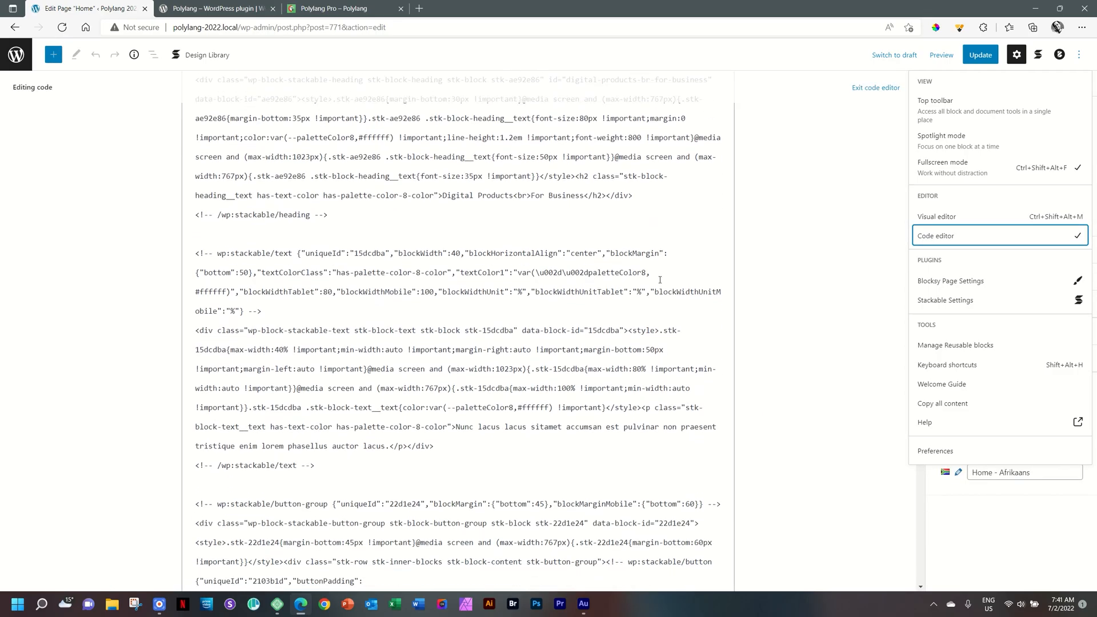
{"action": "scroll", "coordinate": [660, 280], "scroll_direction": "up", "scroll_amount": 20}
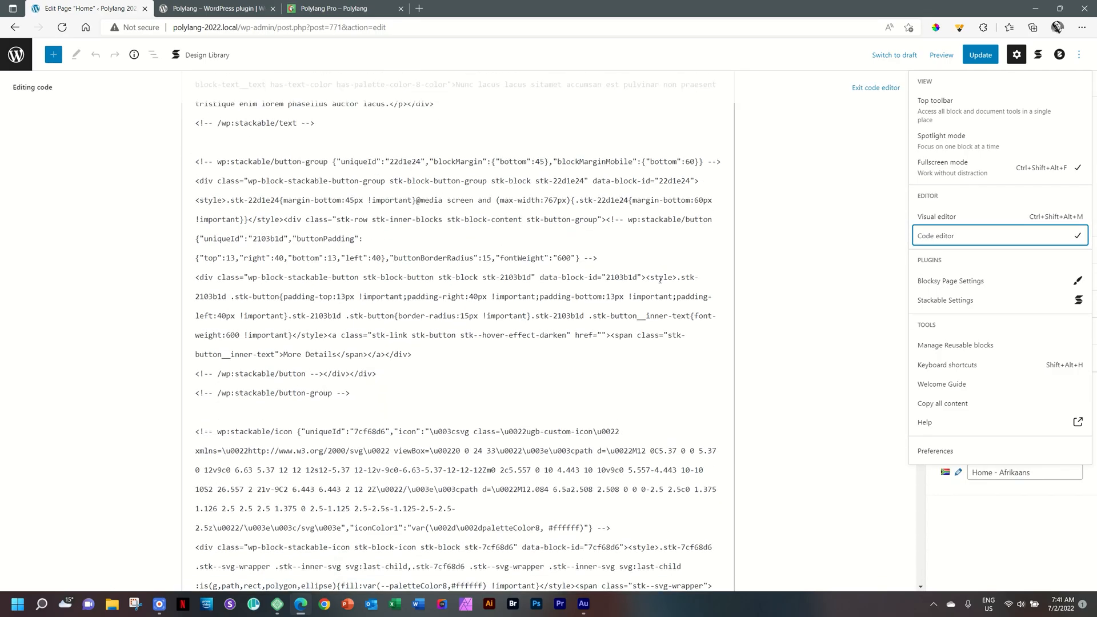
- Copy the entire block markup of the English Home page and return to the pages list
{"action": "left_click", "coordinate": [594, 272]}
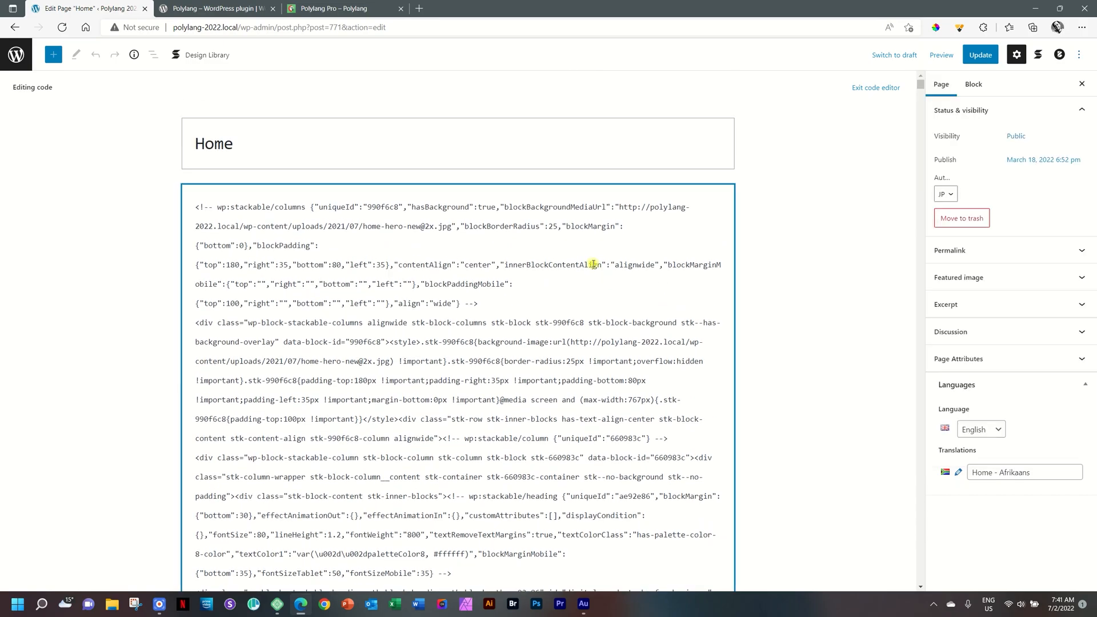
{"action": "key", "text": "ctrl+a"}
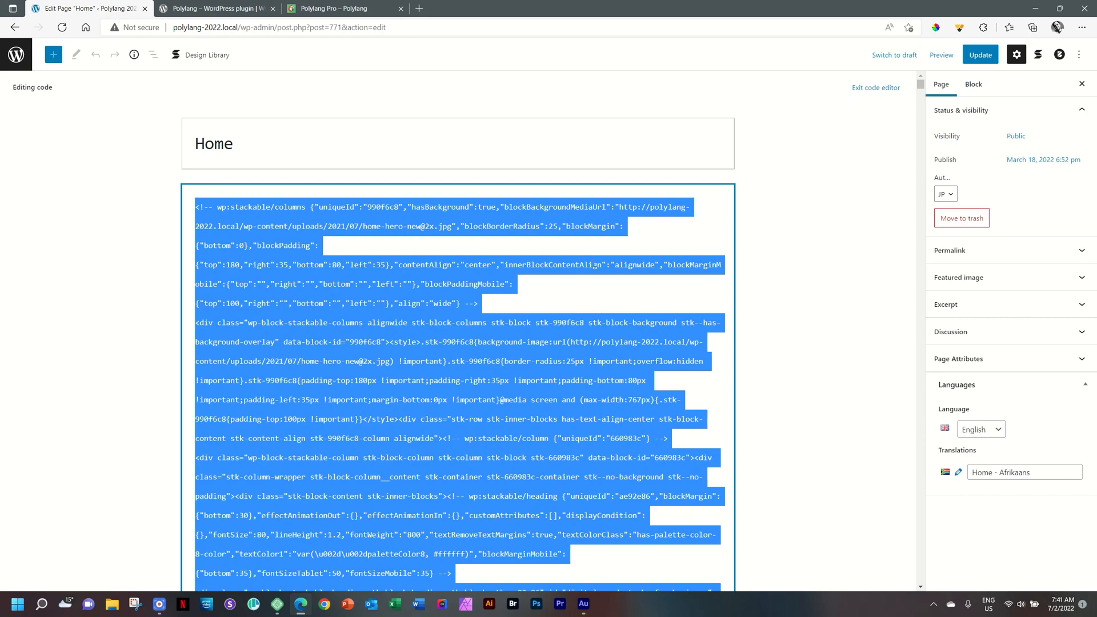
{"action": "left_click", "coordinate": [15, 56]}
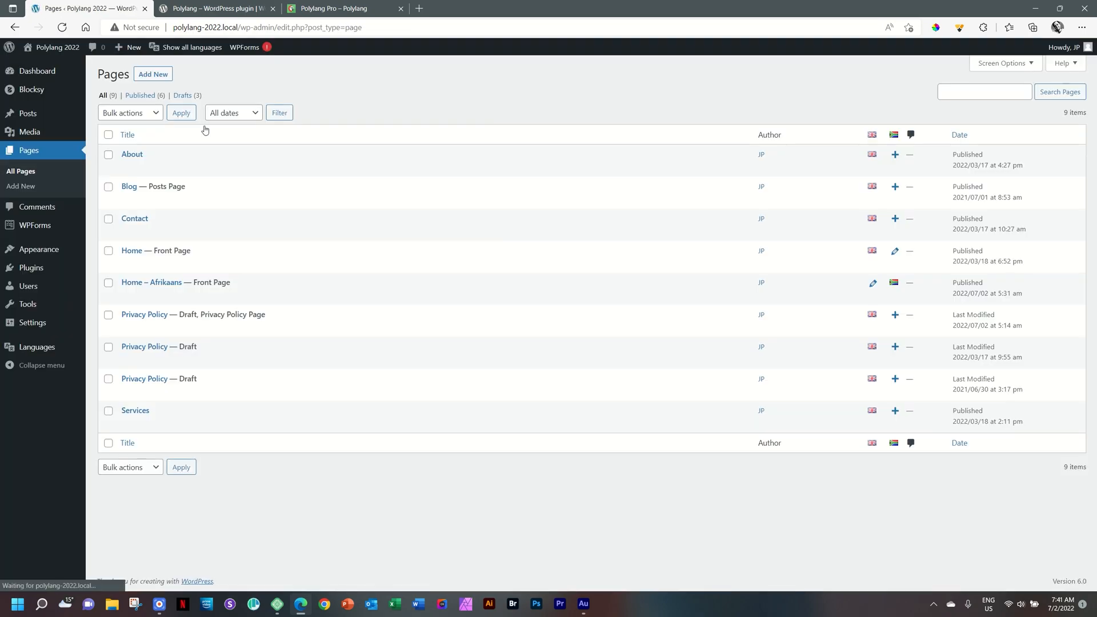
- Open the Home – Afrikaans page in the code editor and paste the copied Home page markup into its empty content
{"action": "left_click", "coordinate": [150, 284]}
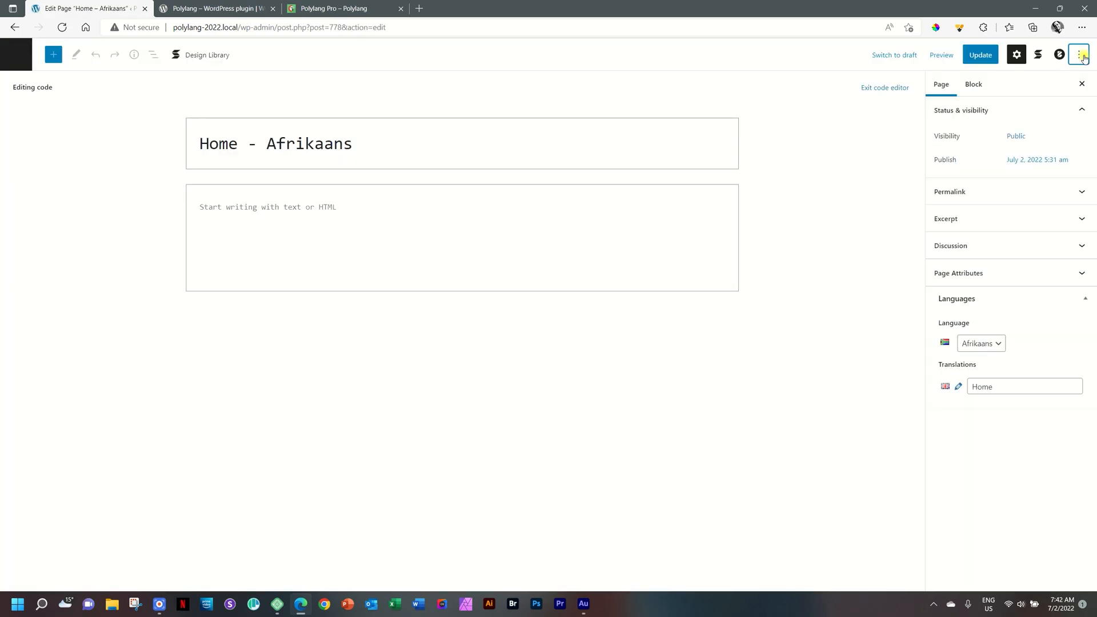
{"action": "left_click", "coordinate": [1081, 55]}
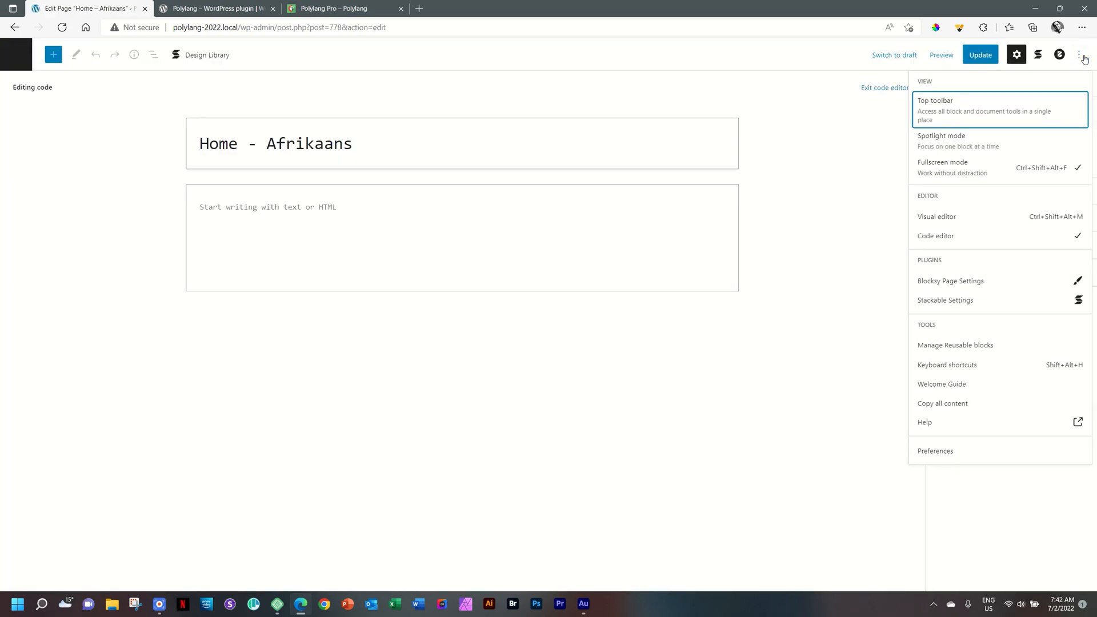
{"action": "left_click", "coordinate": [980, 240]}
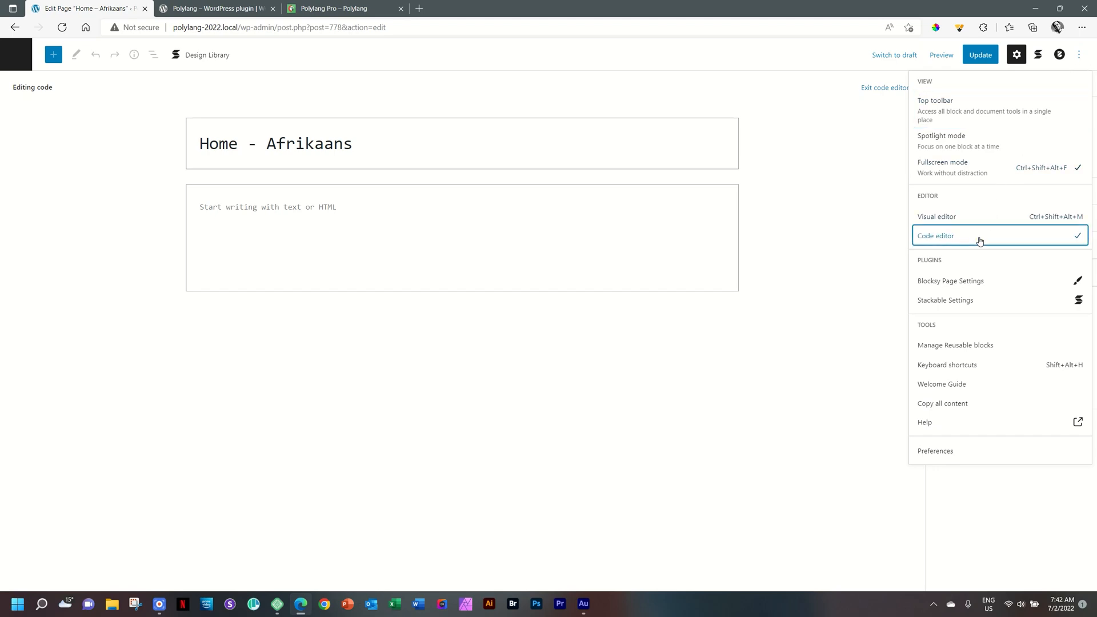
{"action": "left_click", "coordinate": [791, 180]}
{"action": "left_click", "coordinate": [384, 216]}
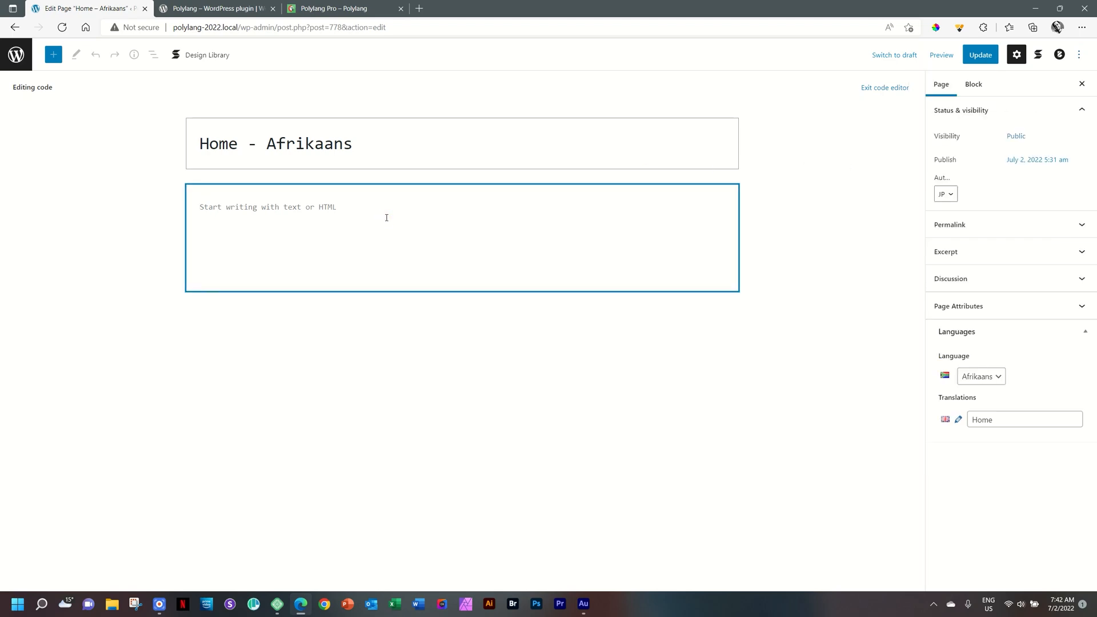
{"action": "key", "text": "ctrl+v"}
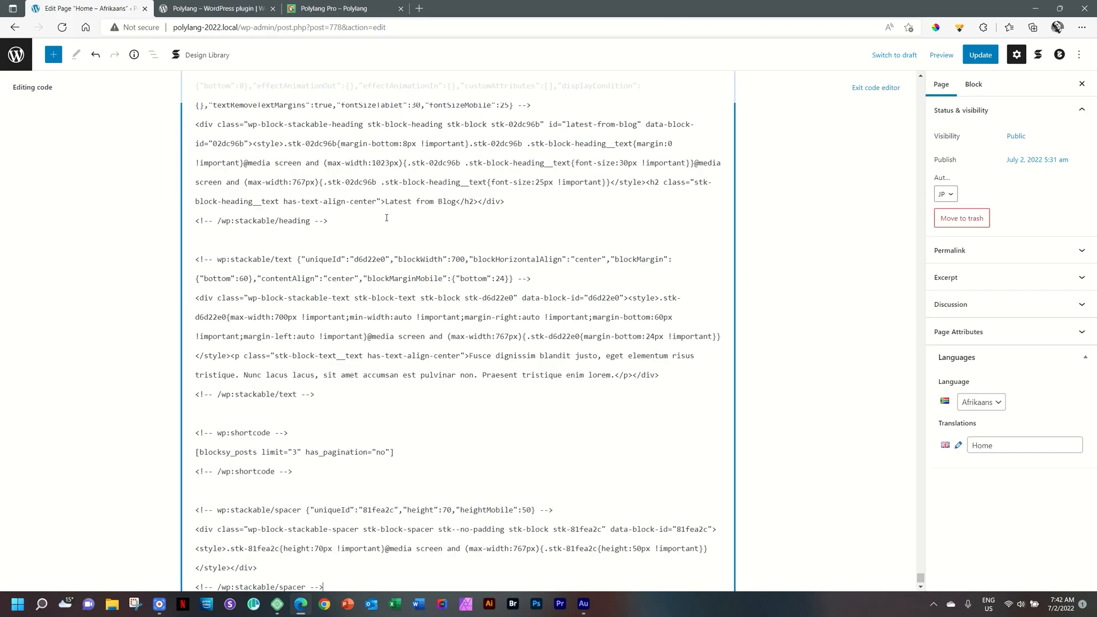
- Switch the Home – Afrikaans page to the visual editor and check the pasted sections from the blog area up to the hero
{"action": "left_click", "coordinate": [1079, 55]}
{"action": "left_click", "coordinate": [1079, 55]}
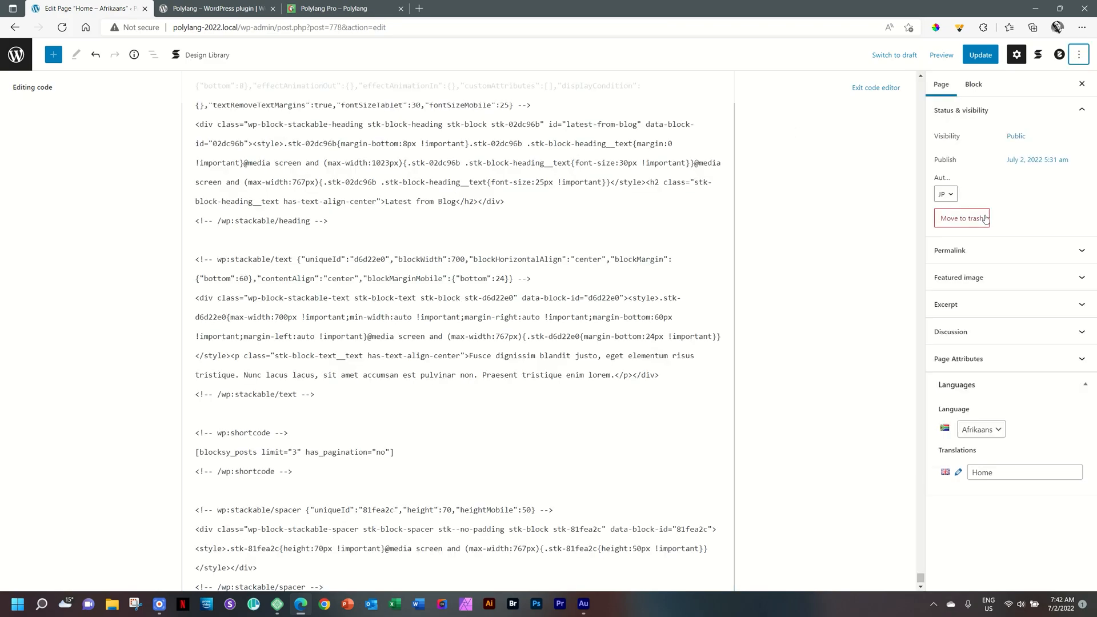
{"action": "left_click", "coordinate": [1078, 55]}
{"action": "left_click", "coordinate": [1000, 224]}
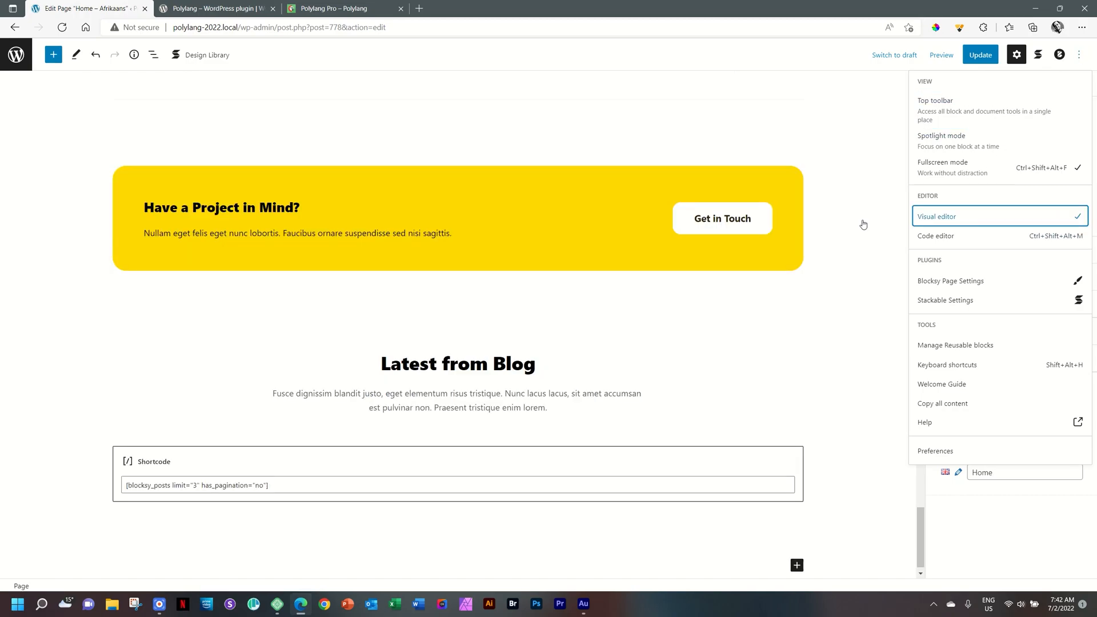
{"action": "scroll", "coordinate": [862, 222], "scroll_direction": "up", "scroll_amount": 8}
{"action": "scroll", "coordinate": [862, 223], "scroll_direction": "up", "scroll_amount": 15}
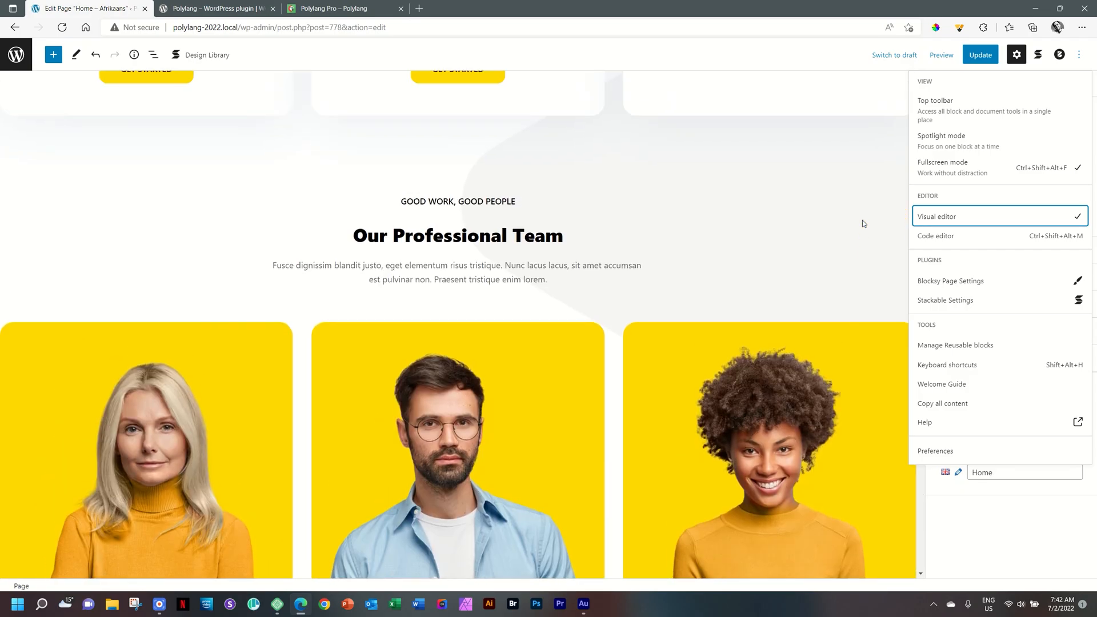
{"action": "scroll", "coordinate": [862, 223], "scroll_direction": "up", "scroll_amount": 15}
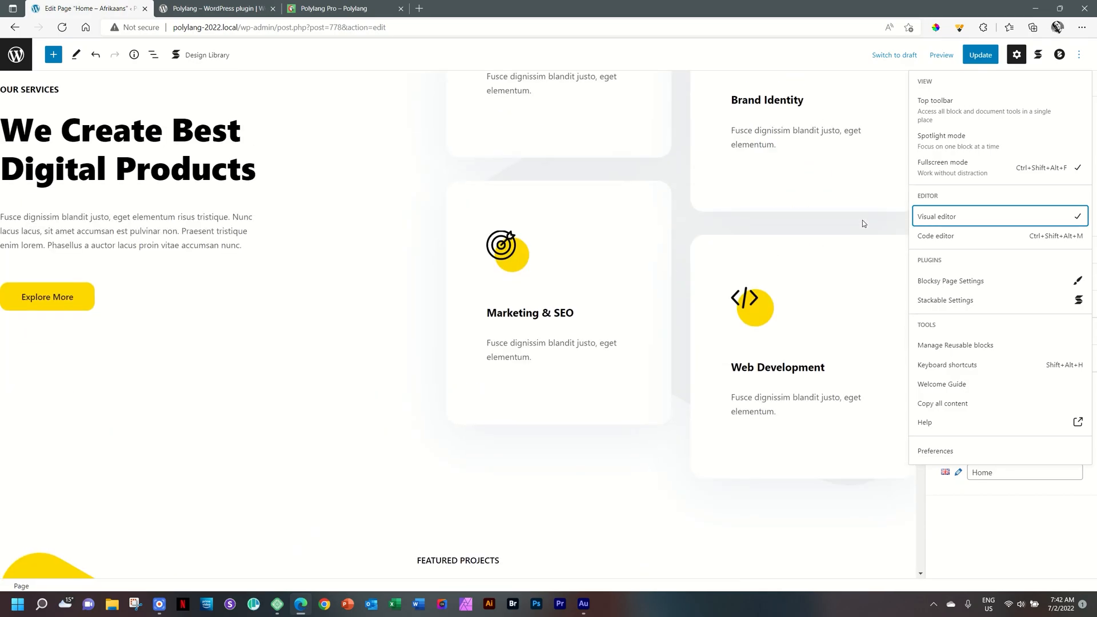
{"action": "scroll", "coordinate": [863, 223], "scroll_direction": "up", "scroll_amount": 2}
{"action": "scroll", "coordinate": [863, 223], "scroll_direction": "down", "scroll_amount": 8}
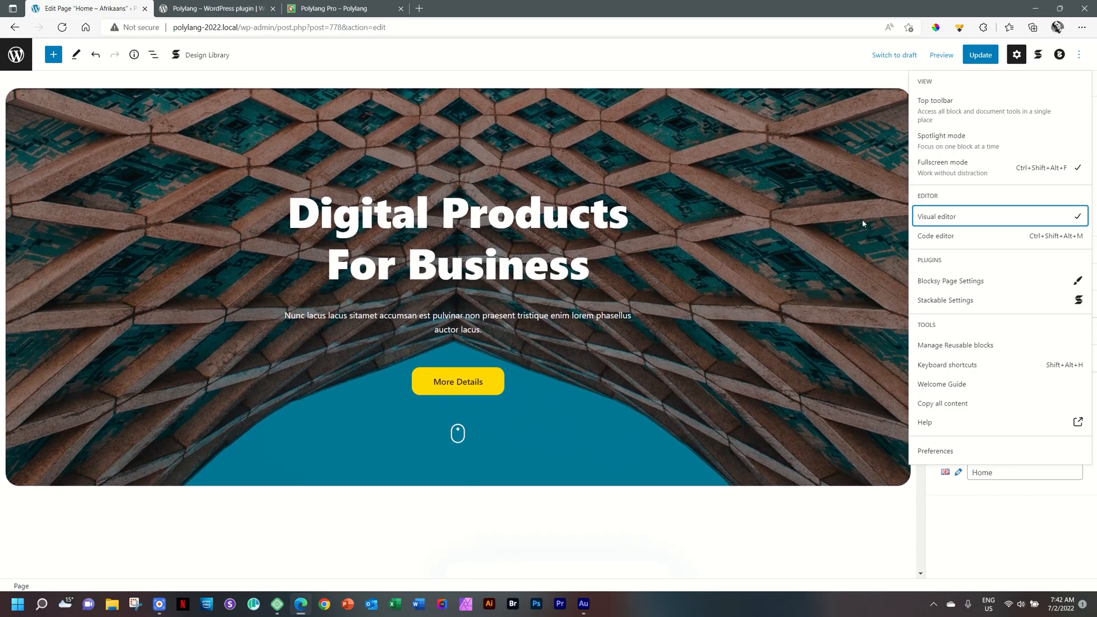
{"action": "scroll", "coordinate": [863, 223], "scroll_direction": "up", "scroll_amount": 1}
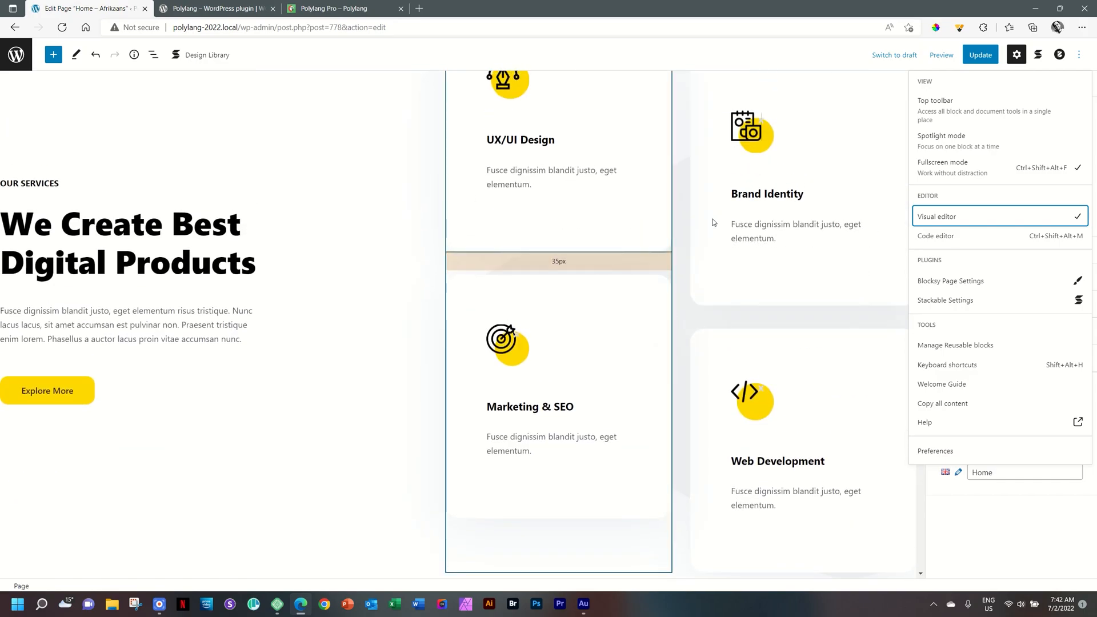
{"action": "scroll", "coordinate": [748, 216], "scroll_direction": "up", "scroll_amount": 8}
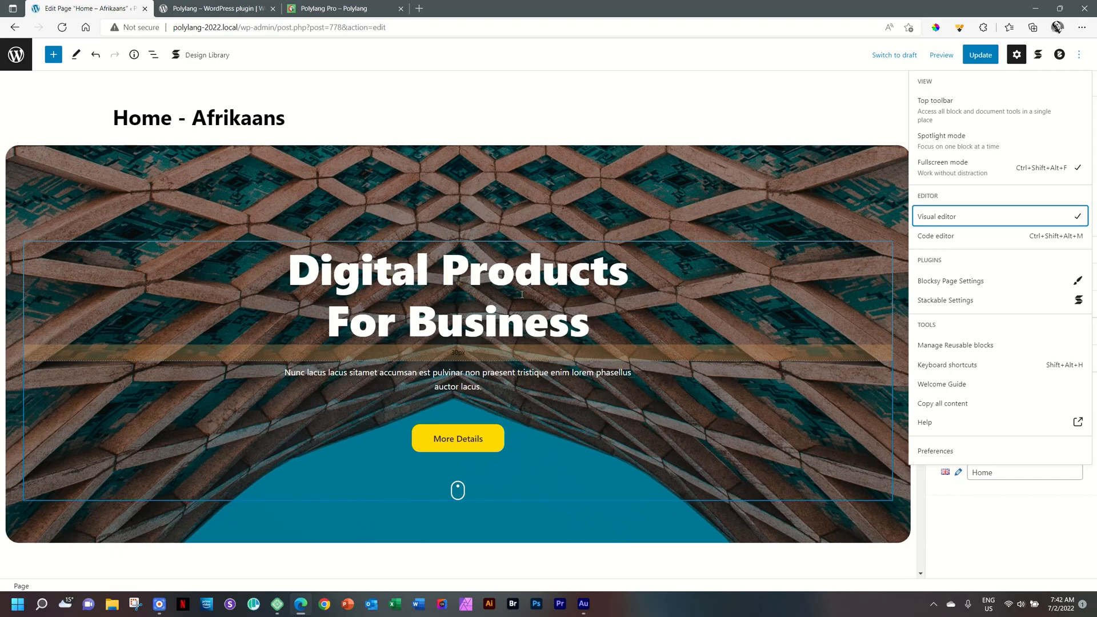
- Replace the hero heading on the Afrikaans page with "Digitale Produkte" on the first line and "Vir Jou Besighed" on the second
{"action": "triple_click", "coordinate": [520, 272]}
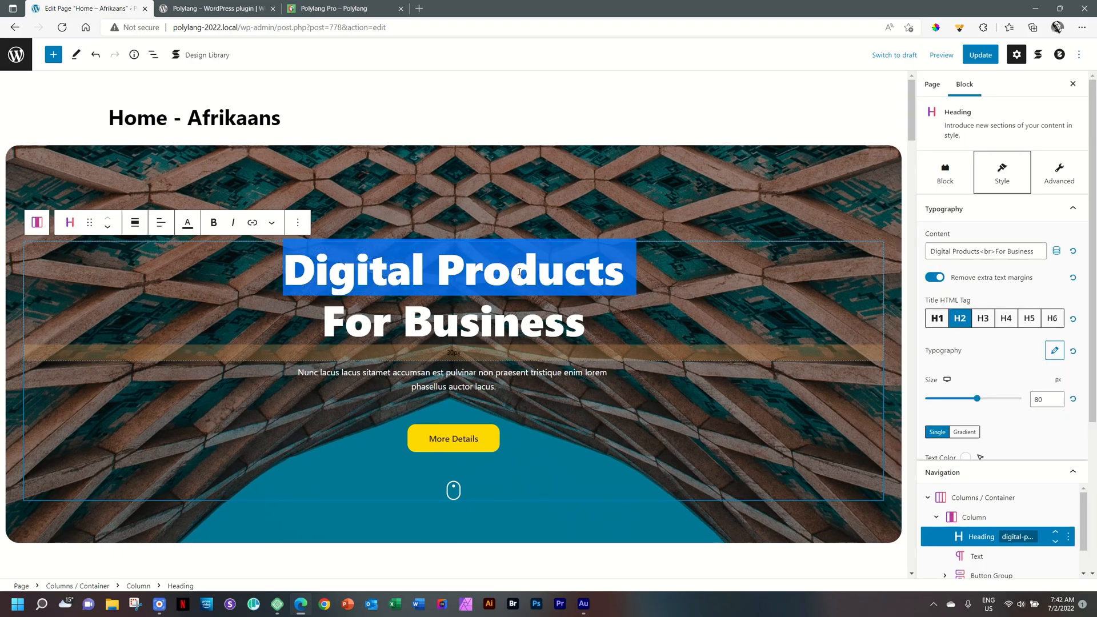
{"action": "left_click_drag", "start_coordinate": [583, 268], "coordinate": [691, 265]}
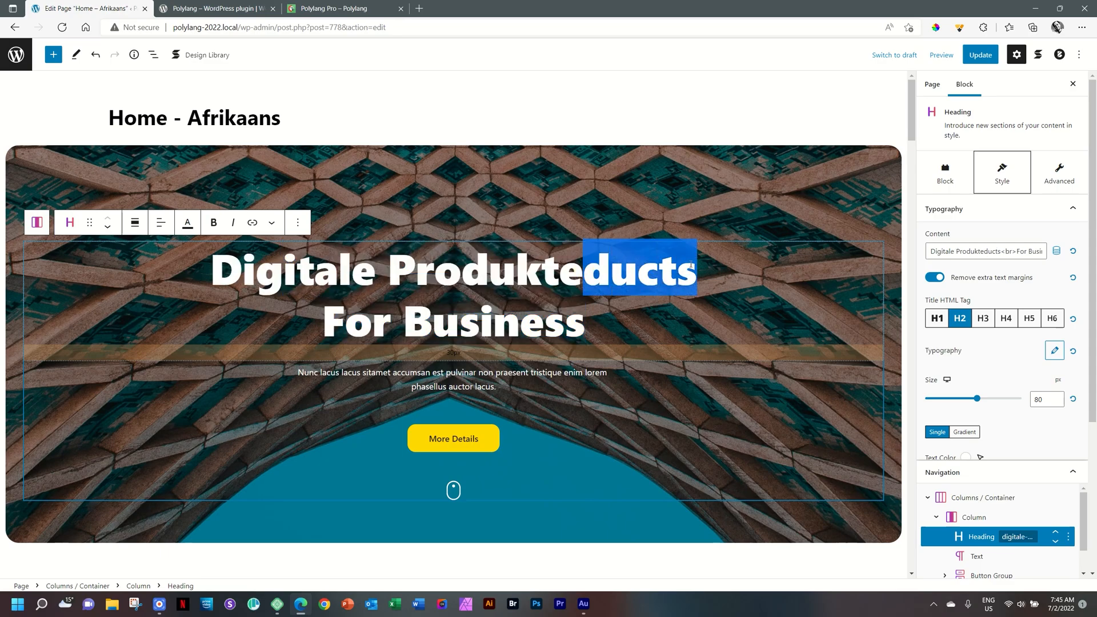
{"action": "key", "text": "BackSpace"}
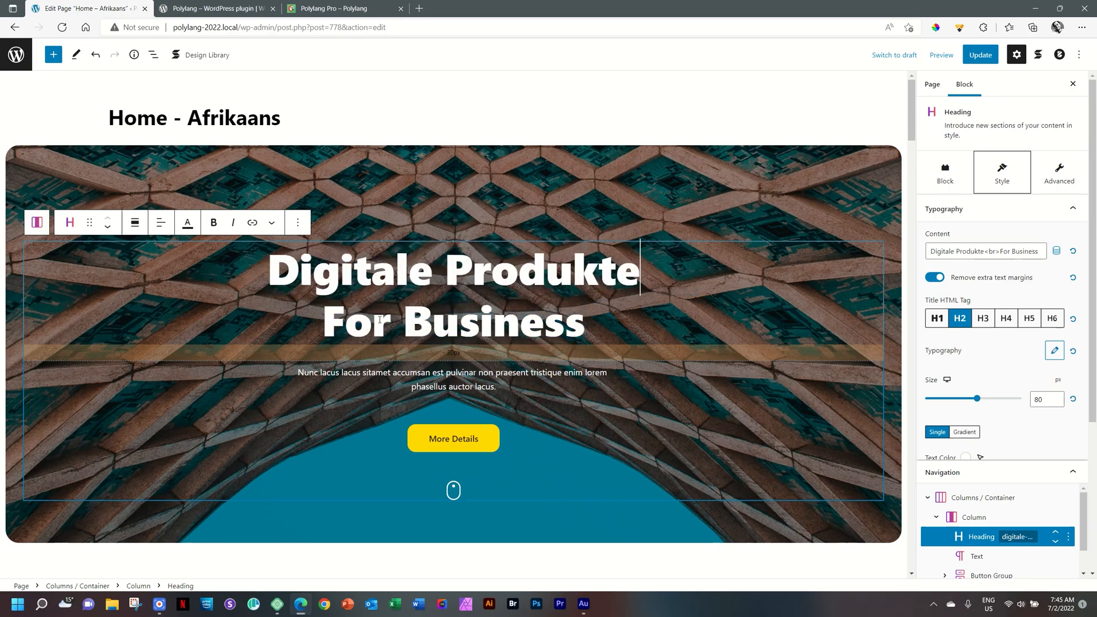
{"action": "left_click", "coordinate": [325, 320]}
{"action": "type", "text": "Vir Jou Be"}
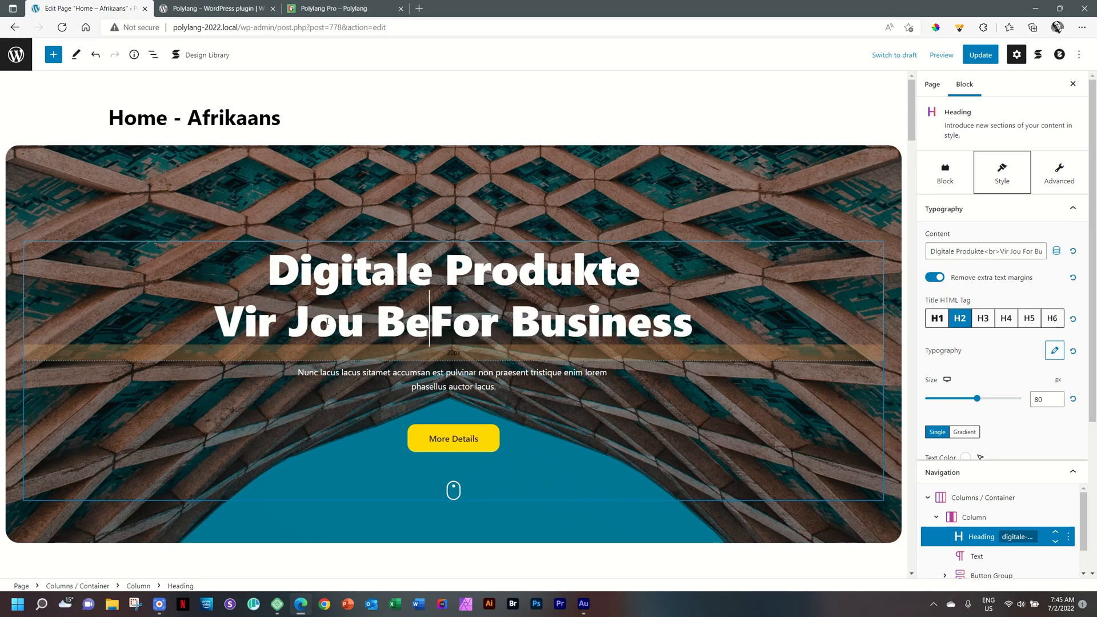
{"action": "type", "text": "sighed"}
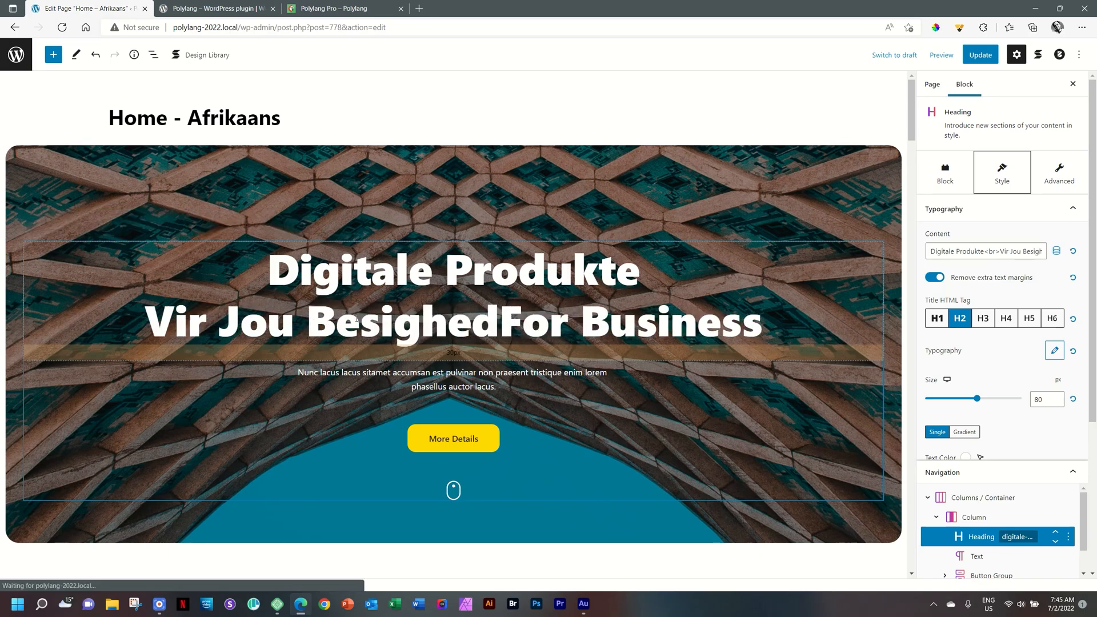
{"action": "left_click_drag", "start_coordinate": [502, 321], "coordinate": [763, 323]}
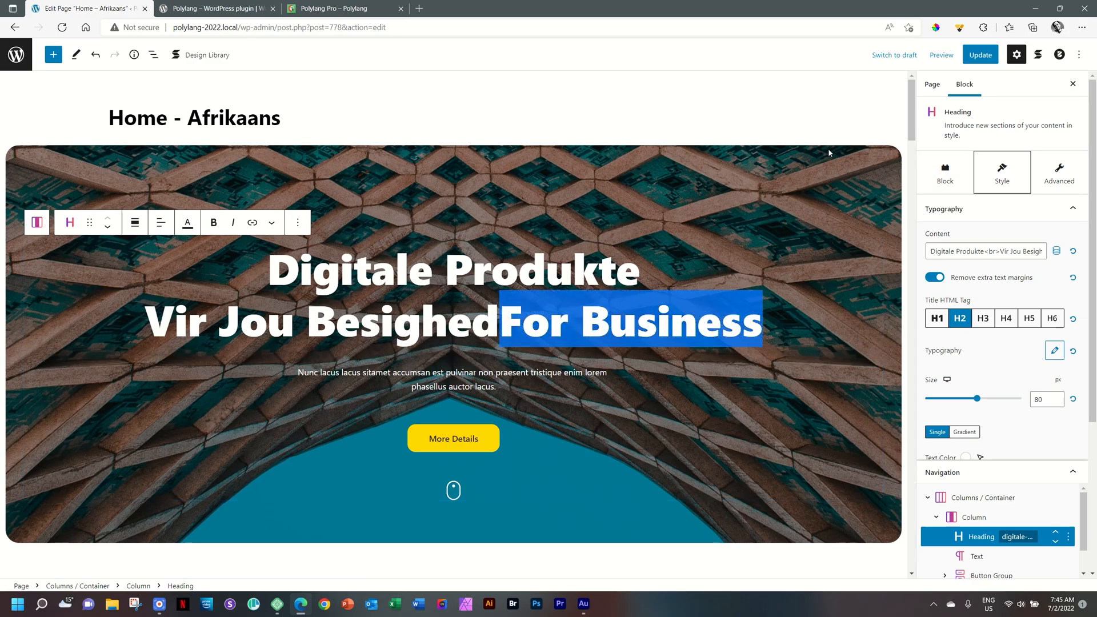
{"action": "key", "text": "BackSpace"}
- Update the Home – Afrikaans page and preview it in a new tab, checking the translated hero
{"action": "left_click", "coordinate": [971, 55]}
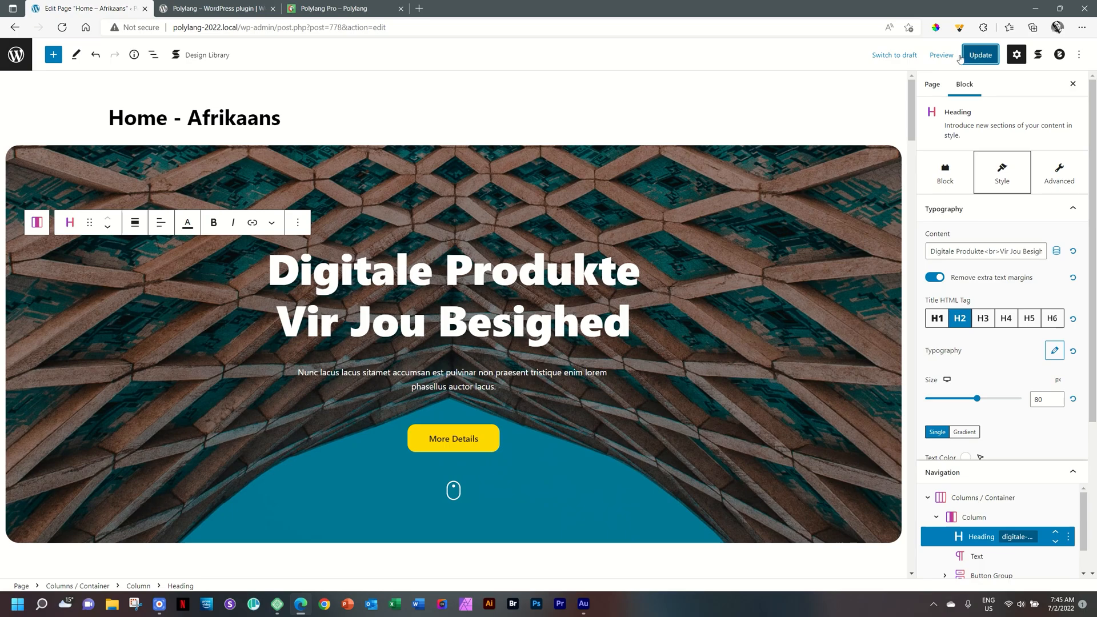
{"action": "left_click", "coordinate": [930, 55]}
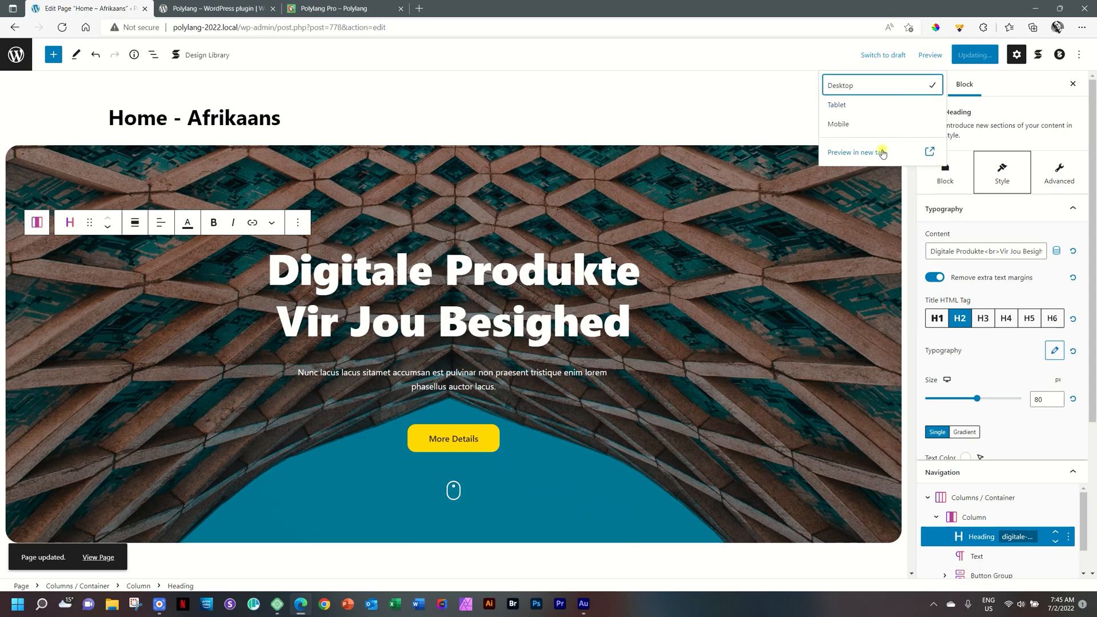
{"action": "left_click", "coordinate": [883, 153]}
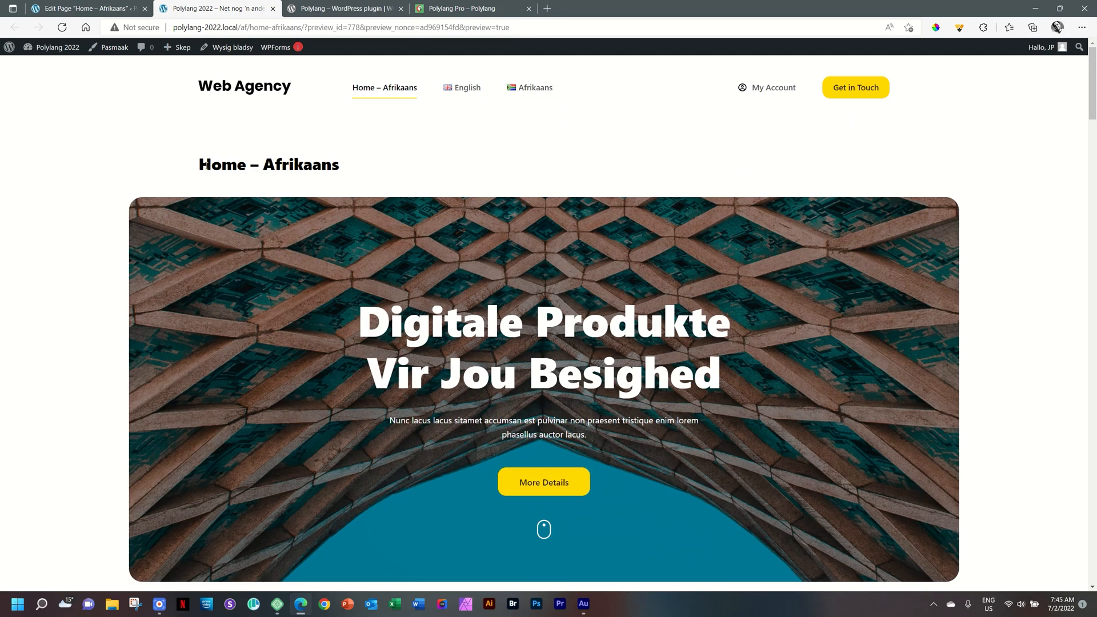
{"action": "scroll", "coordinate": [674, 298], "scroll_direction": "down", "scroll_amount": 3}
{"action": "scroll", "coordinate": [675, 298], "scroll_direction": "up", "scroll_amount": 3}
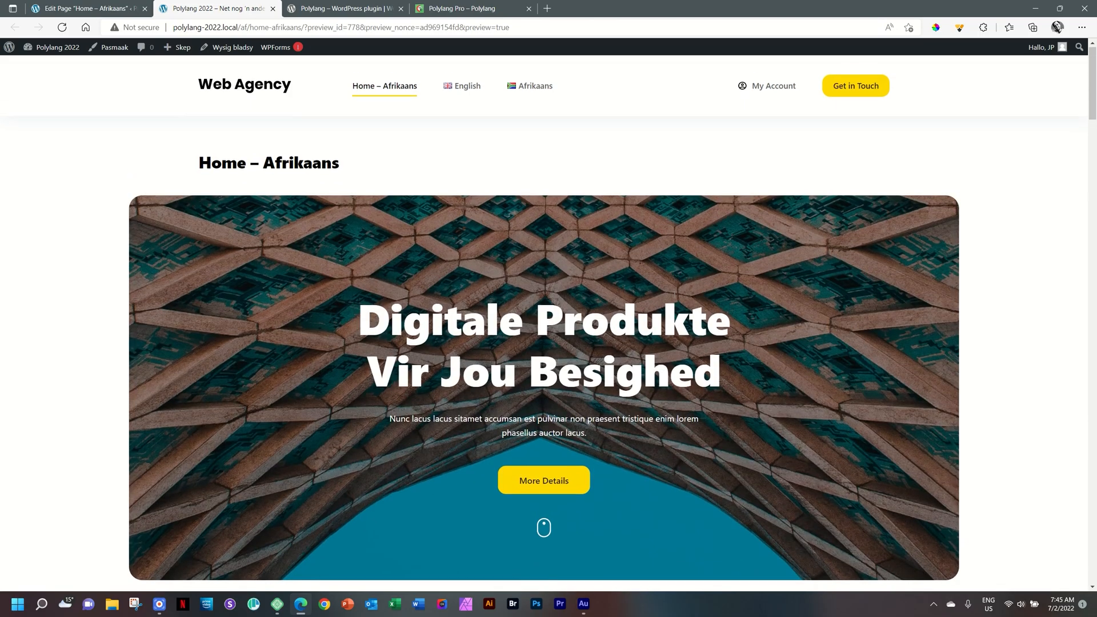
- Switch the live site between English and Afrikaans with the language switcher to compare the two hero headings, finishing on Afrikaans
{"action": "left_click", "coordinate": [466, 92]}
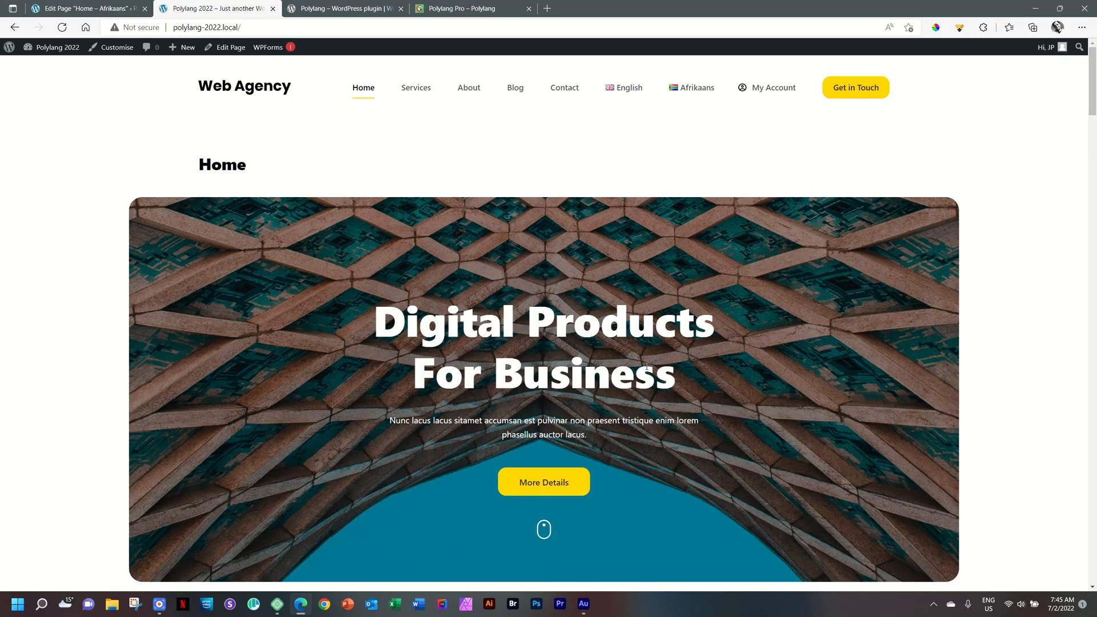
{"action": "left_click", "coordinate": [694, 91]}
{"action": "left_click", "coordinate": [463, 91]}
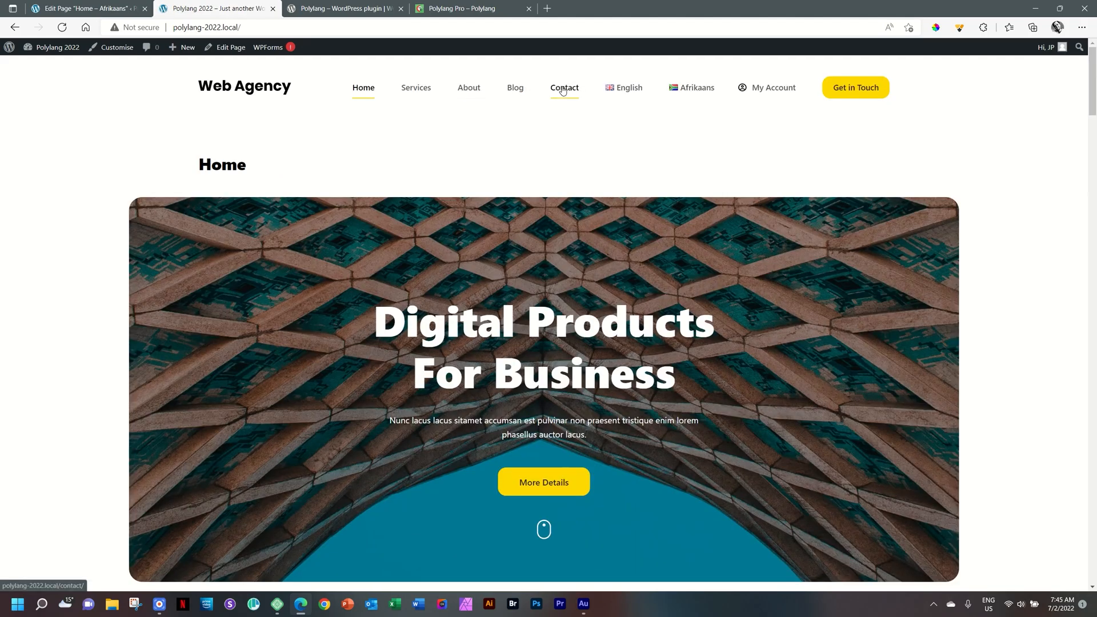
{"action": "left_click", "coordinate": [685, 94]}
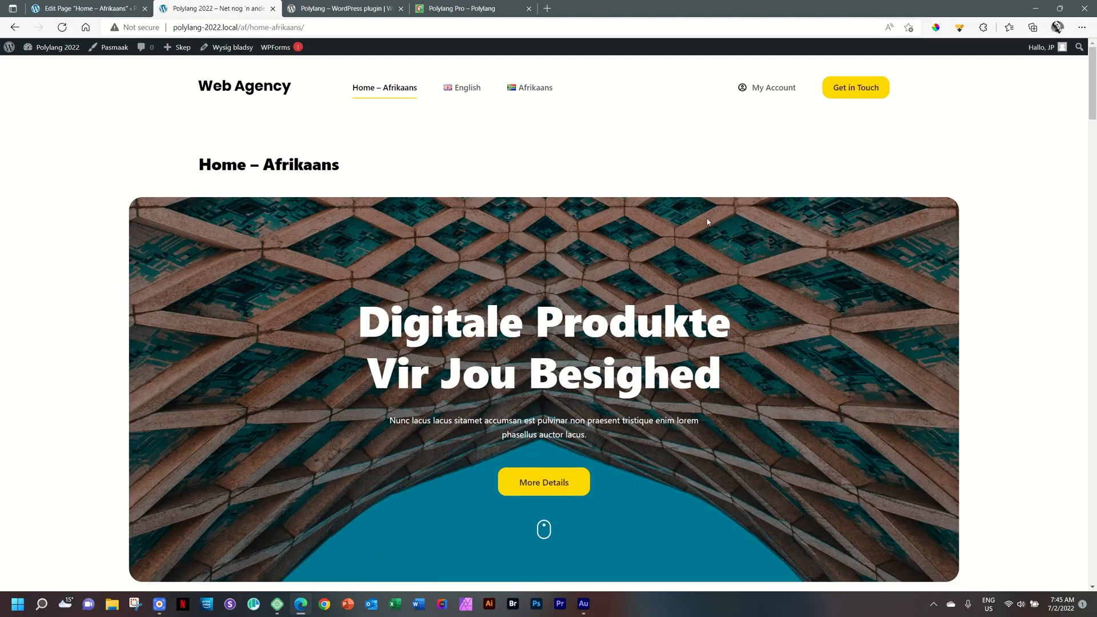
- Examine the Afrikaans home page's sections, from the hero through the case studies, team and testimonials, and return to the hero
{"action": "scroll", "coordinate": [707, 221], "scroll_direction": "down", "scroll_amount": 7}
{"action": "scroll", "coordinate": [634, 312], "scroll_direction": "down", "scroll_amount": 6}
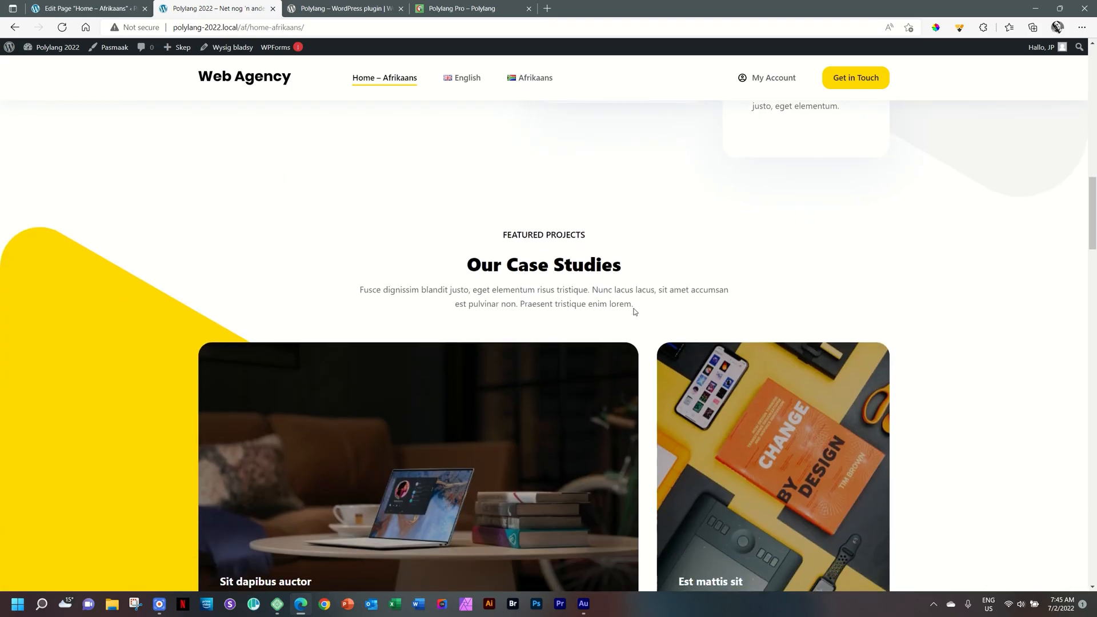
{"action": "scroll", "coordinate": [633, 312], "scroll_direction": "down", "scroll_amount": 20}
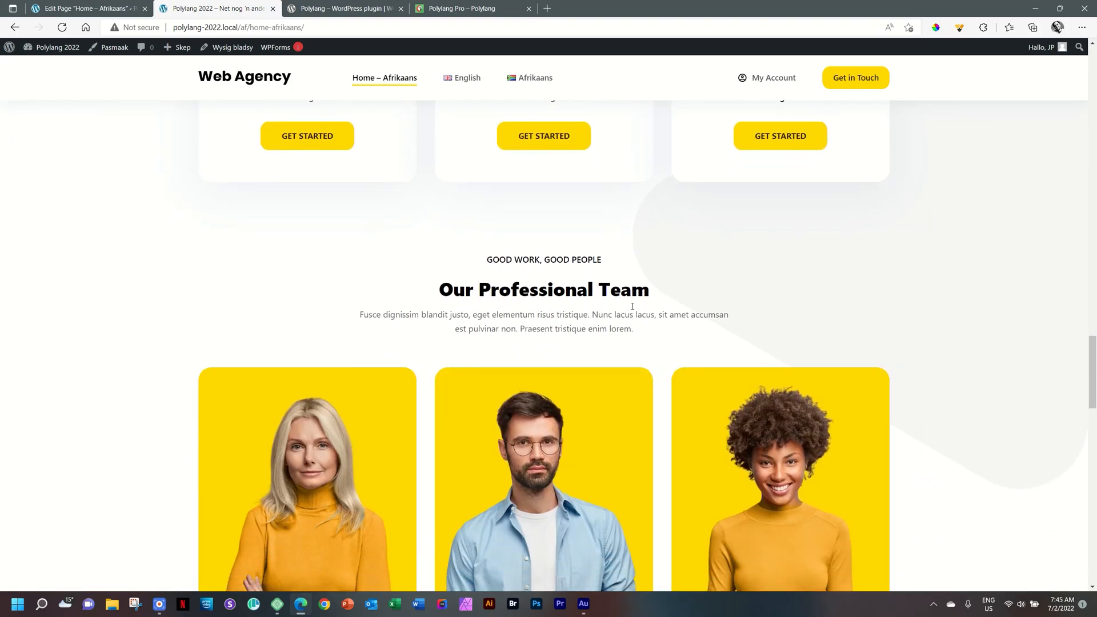
{"action": "scroll", "coordinate": [632, 307], "scroll_direction": "down", "scroll_amount": 6}
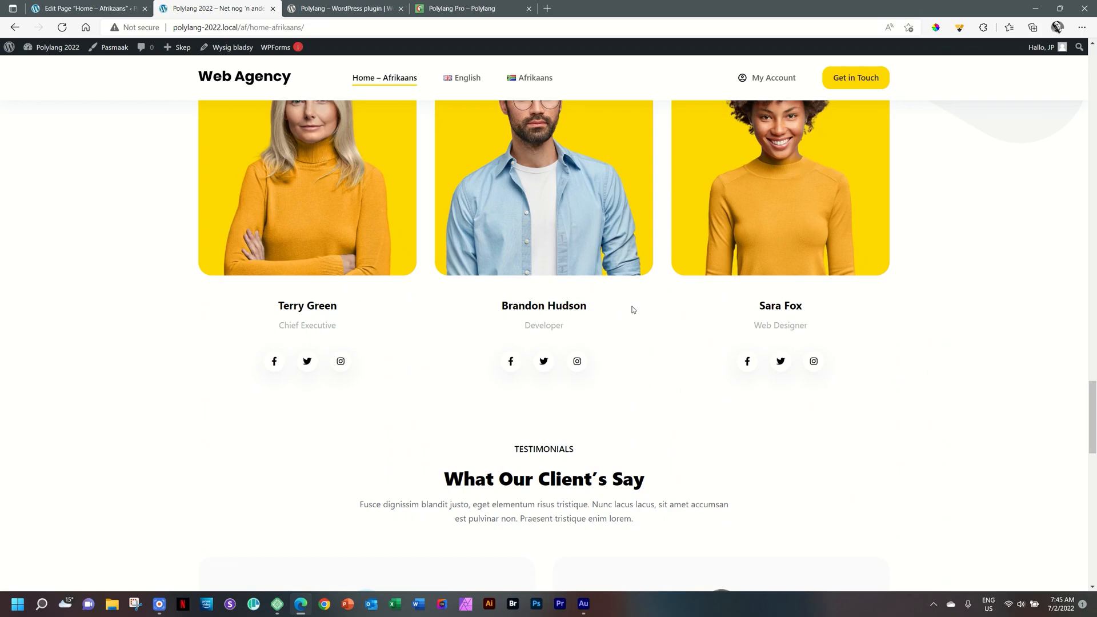
{"action": "scroll", "coordinate": [633, 309], "scroll_direction": "down", "scroll_amount": 13}
{"action": "scroll", "coordinate": [633, 309], "scroll_direction": "up", "scroll_amount": 13}
{"action": "scroll", "coordinate": [633, 308], "scroll_direction": "up", "scroll_amount": 20}
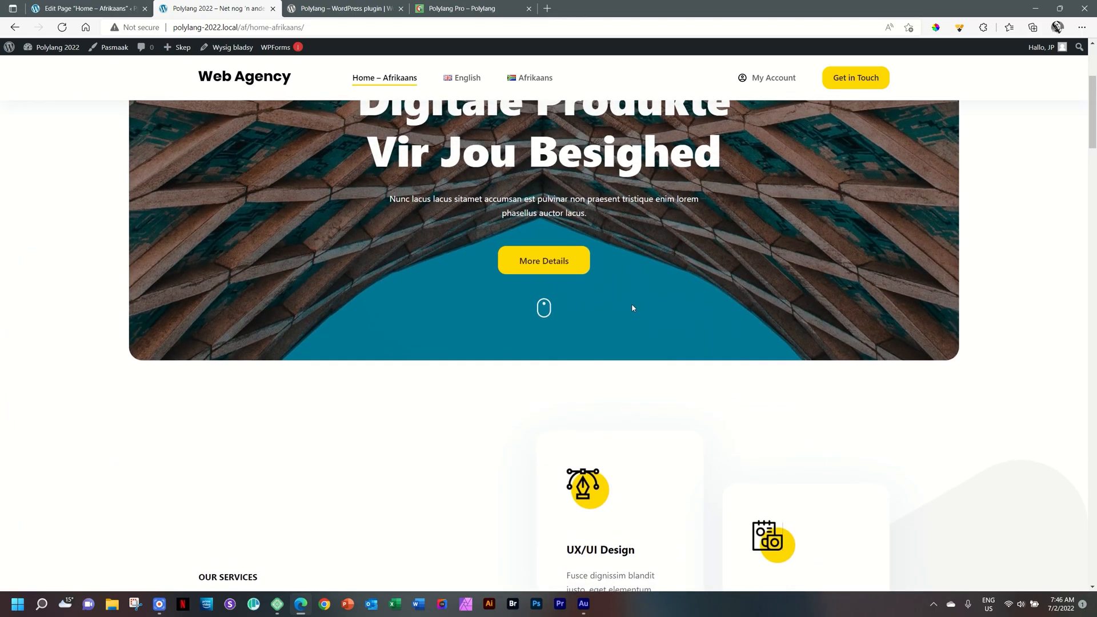
{"action": "scroll", "coordinate": [632, 308], "scroll_direction": "up", "scroll_amount": 4}
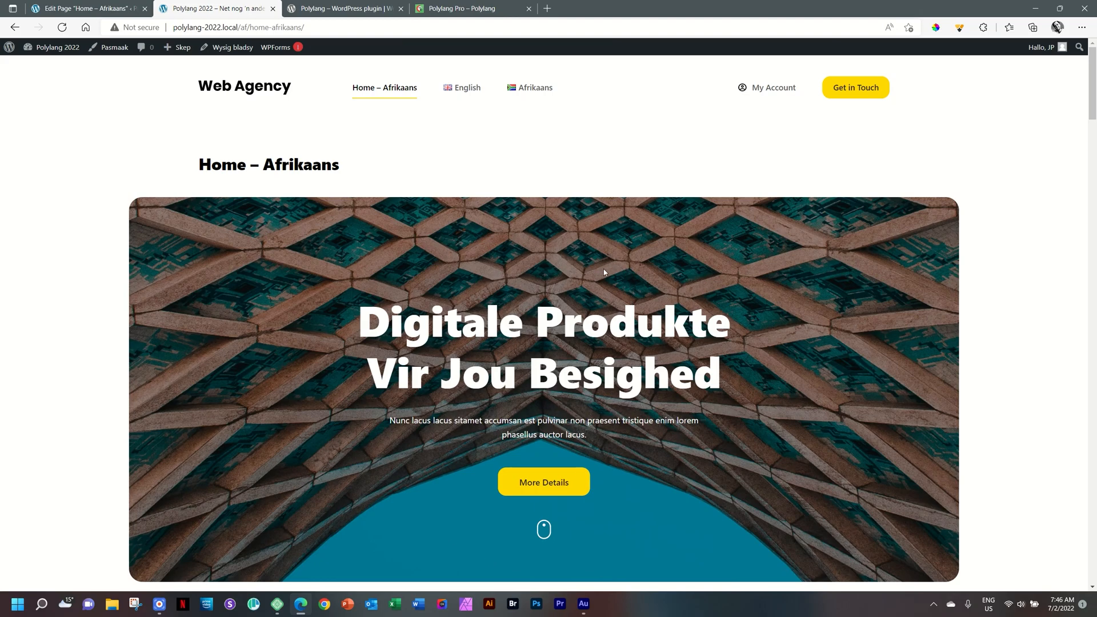
{"action": "scroll", "coordinate": [605, 272], "scroll_direction": "down", "scroll_amount": 4}
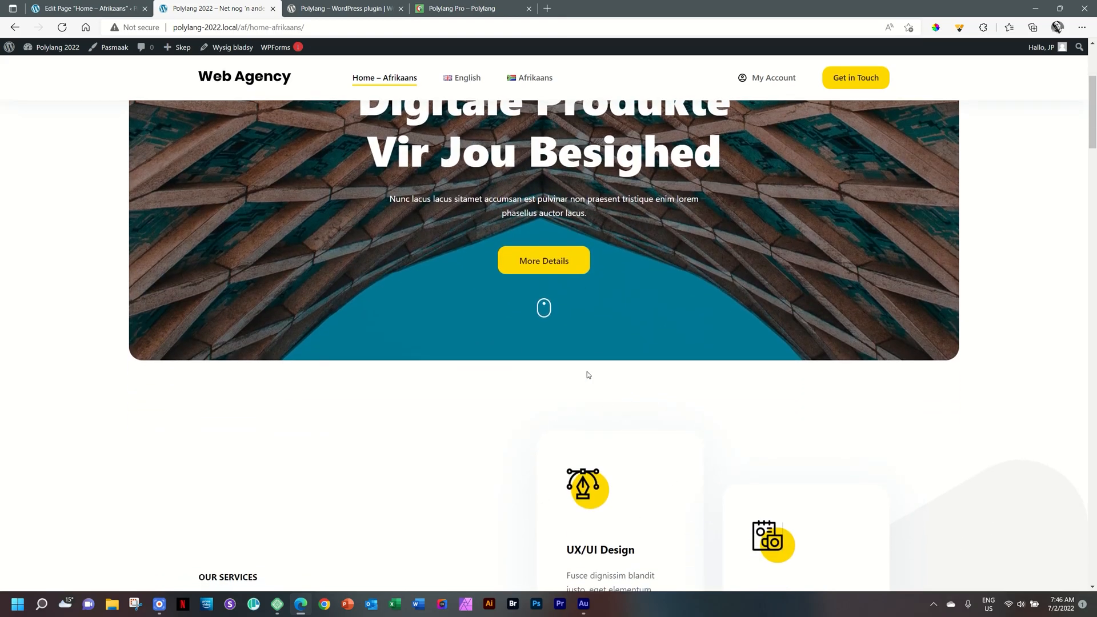
- Switch the live site to English and view the home page's hero and services sections
{"action": "left_click", "coordinate": [471, 84]}
{"action": "scroll", "coordinate": [602, 314], "scroll_direction": "down", "scroll_amount": 4}
{"action": "scroll", "coordinate": [601, 315], "scroll_direction": "down", "scroll_amount": 2}
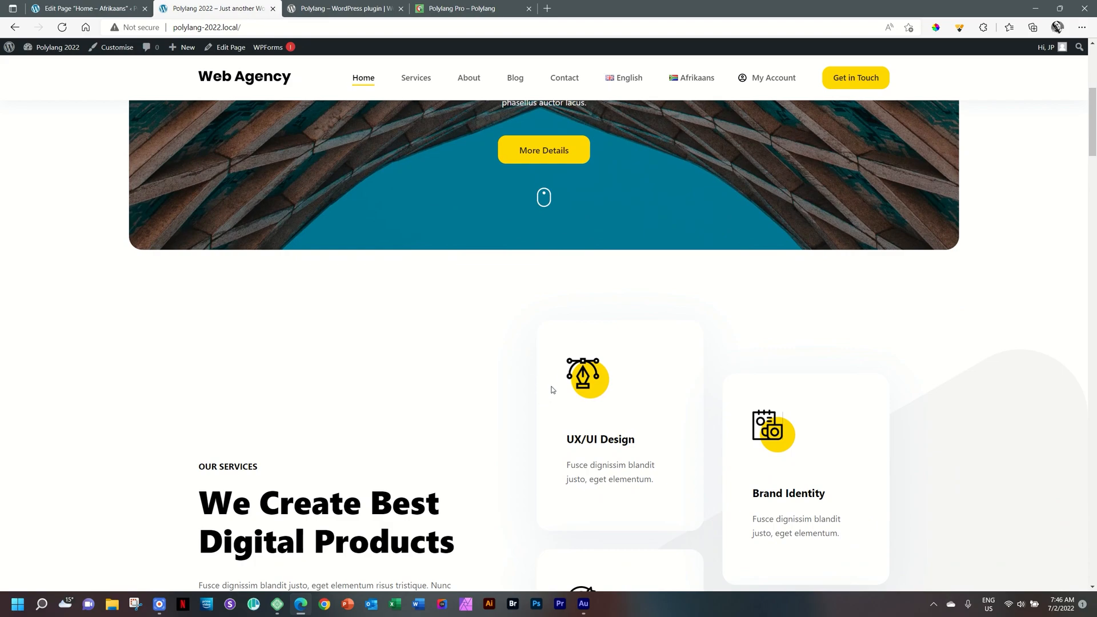
- Switch the live home page to Afrikaans and check its hero, and bring up the Polylang versus Polylang Pro feature comparison
{"action": "scroll", "coordinate": [552, 390], "scroll_direction": "up", "scroll_amount": 4}
{"action": "scroll", "coordinate": [552, 390], "scroll_direction": "up", "scroll_amount": 3}
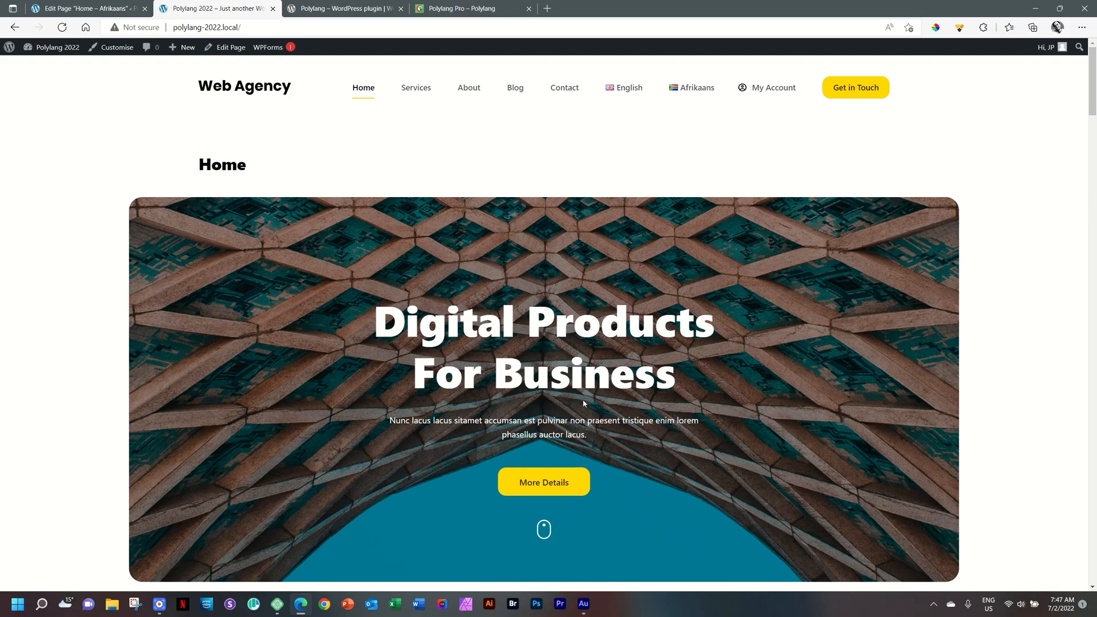
{"action": "left_click", "coordinate": [684, 87]}
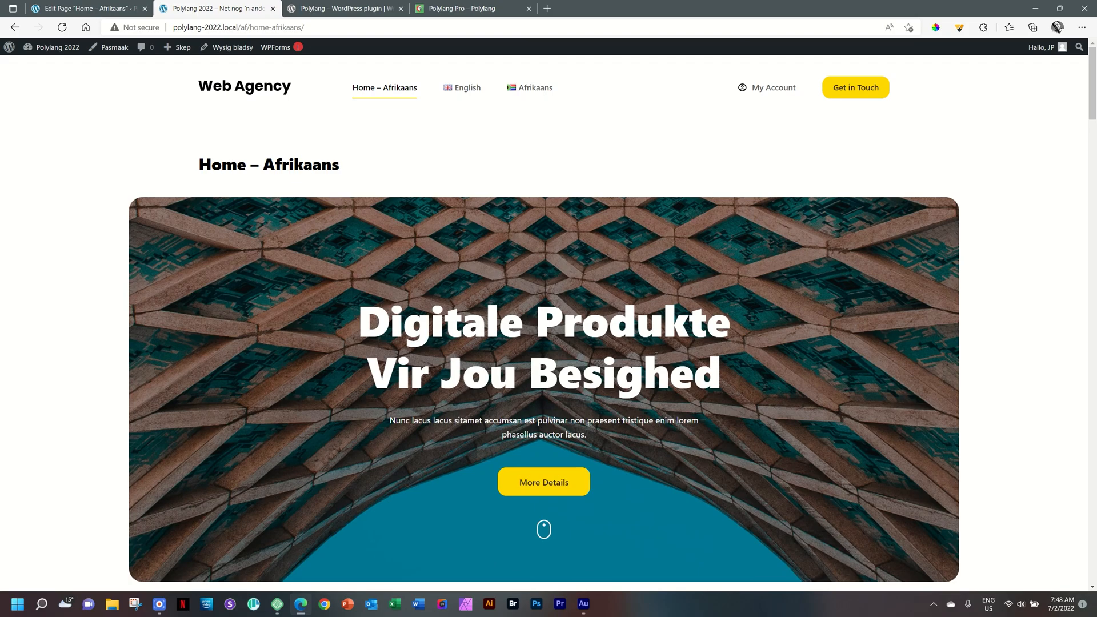
{"action": "left_click", "coordinate": [470, 4]}
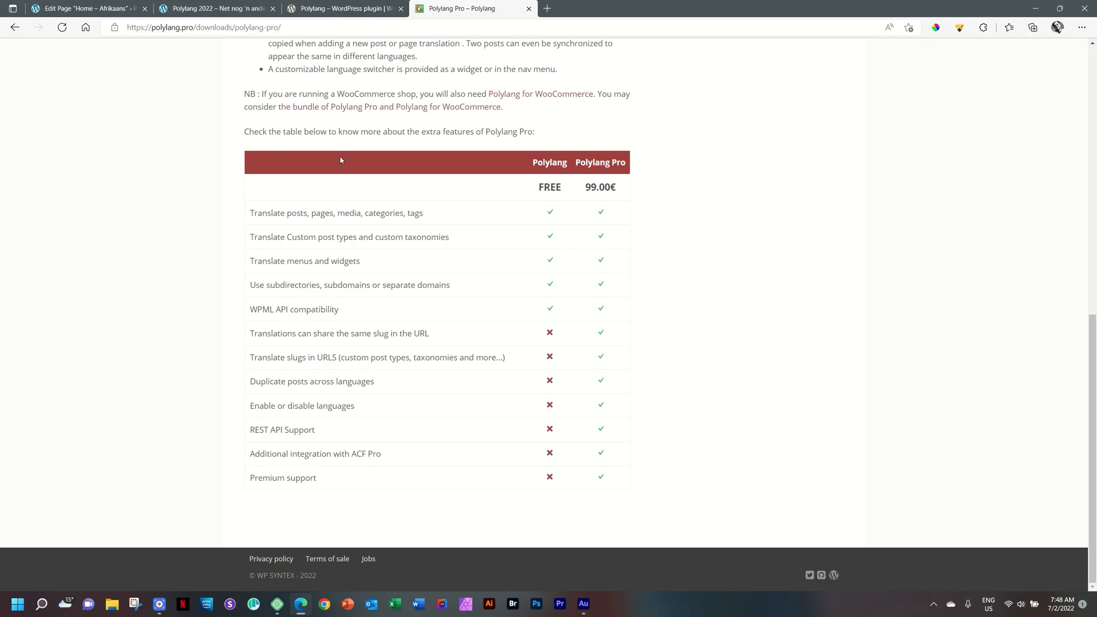
- Leave the Home - Afrikaans editor for the pages list and close the site preview, Polylang plugin and Polylang Pro browser tabs
{"action": "left_click", "coordinate": [119, 10]}
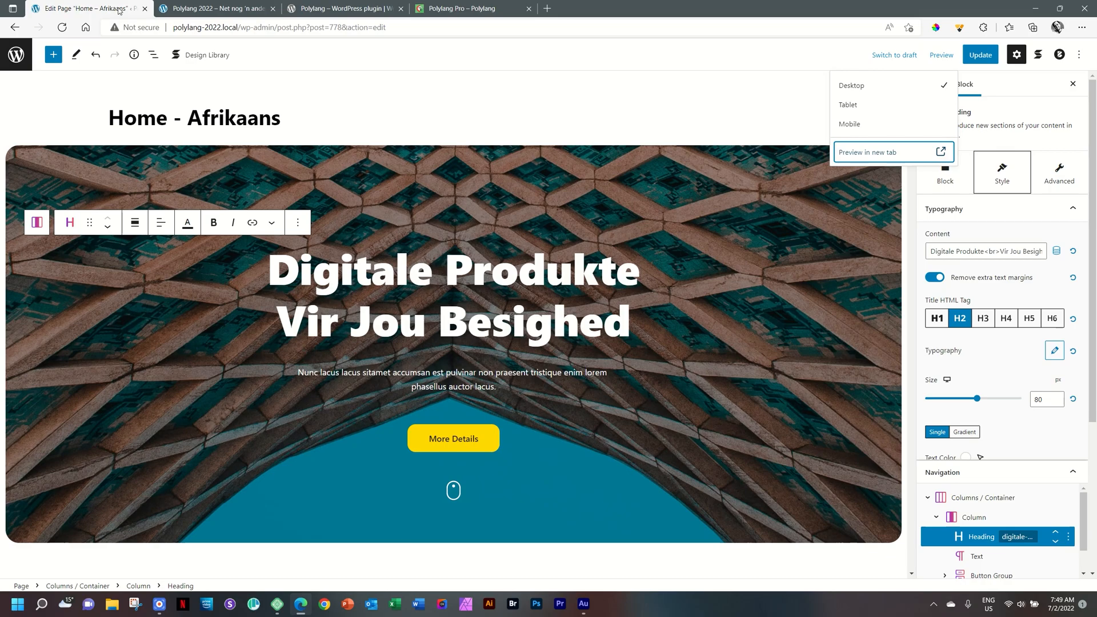
{"action": "left_click", "coordinate": [16, 55]}
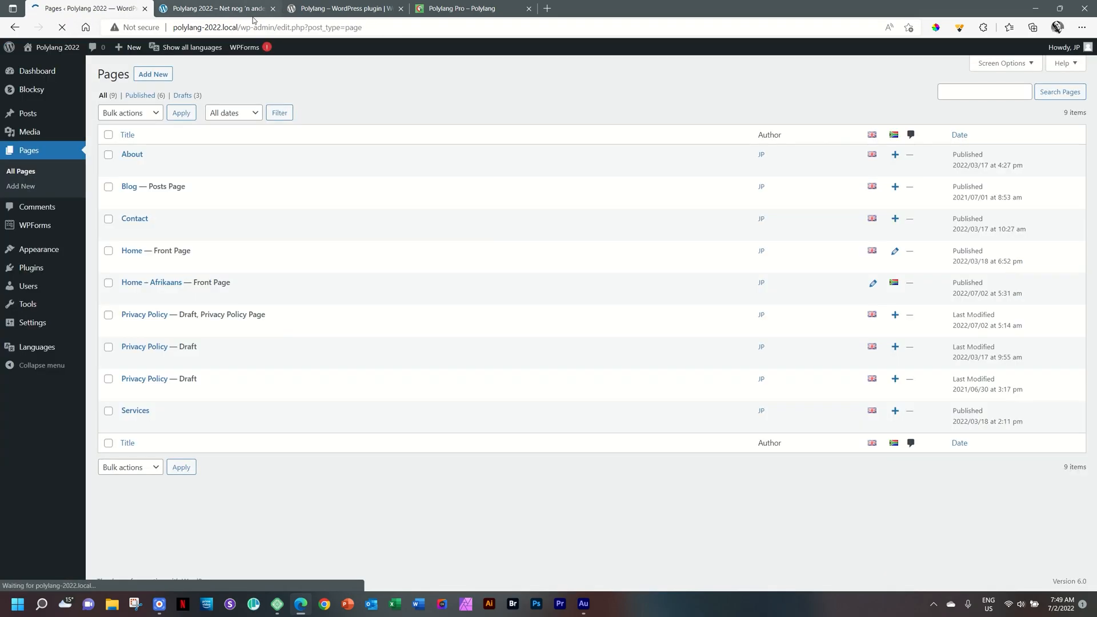
{"action": "left_click", "coordinate": [260, 9]}
{"action": "left_click", "coordinate": [274, 8]}
{"action": "left_click", "coordinate": [275, 9]}
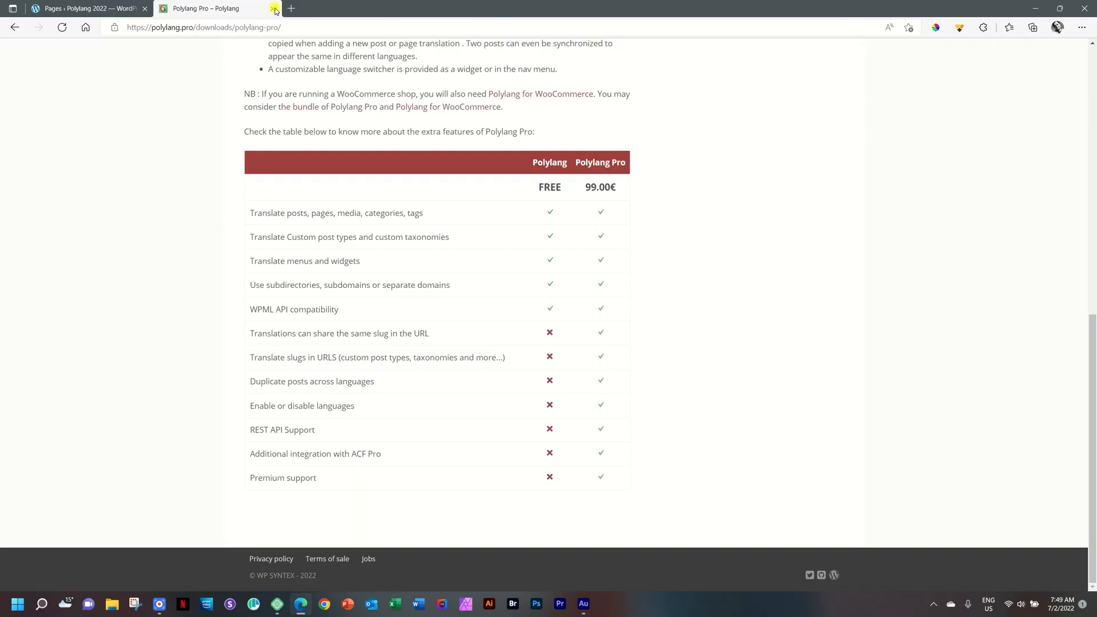
{"action": "left_click", "coordinate": [275, 9]}
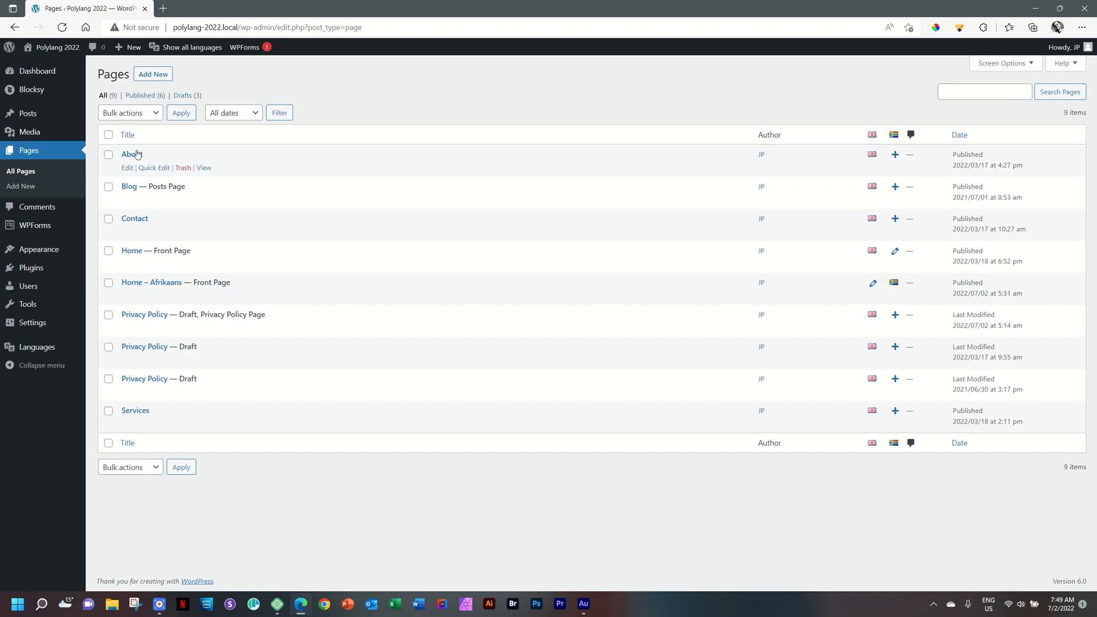
- Add an Afrikaans translation of the About page titled "About - Afrikaans", publish it and return to the pages list
{"action": "left_click", "coordinate": [896, 155]}
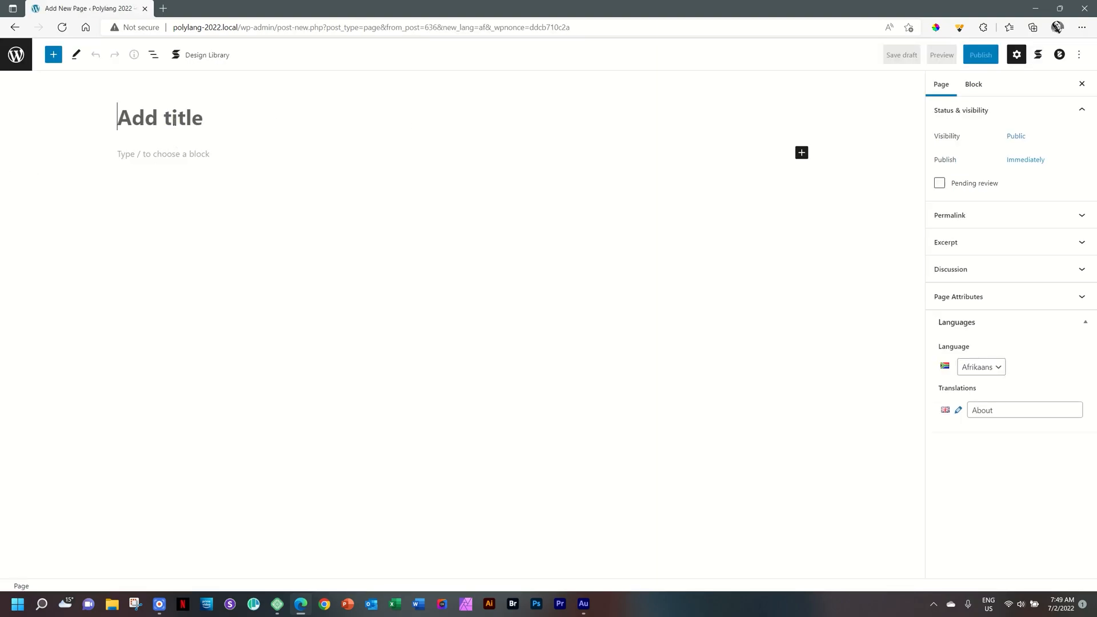
{"action": "type", "text": "About - Afrikaans"}
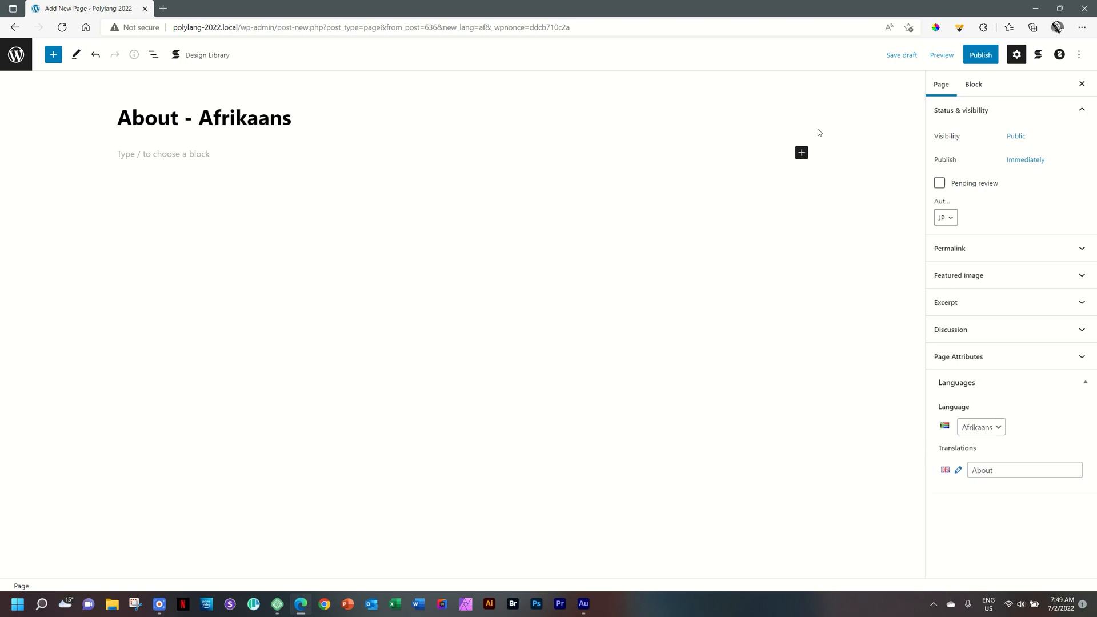
{"action": "left_click", "coordinate": [981, 55]}
{"action": "left_click", "coordinate": [982, 58]}
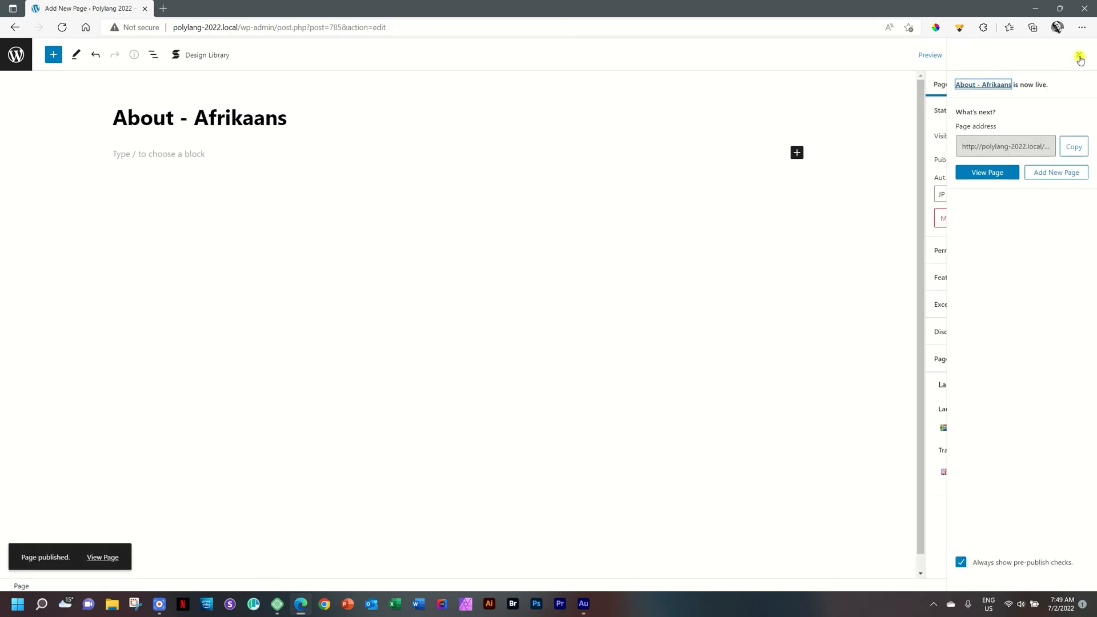
{"action": "left_click", "coordinate": [1079, 55]}
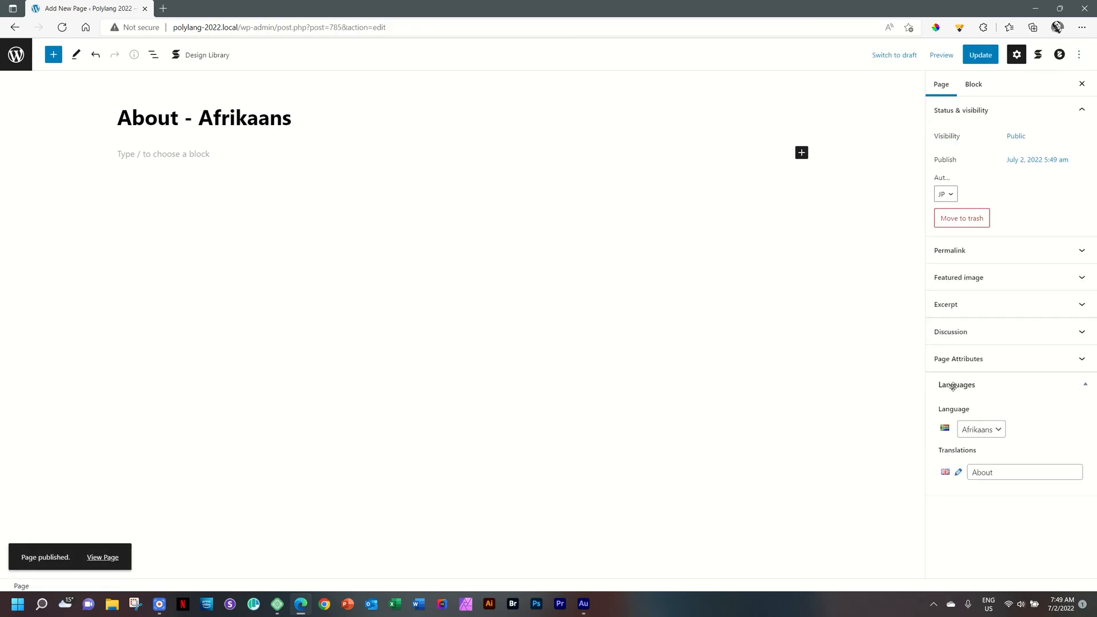
{"action": "left_click", "coordinate": [1086, 385]}
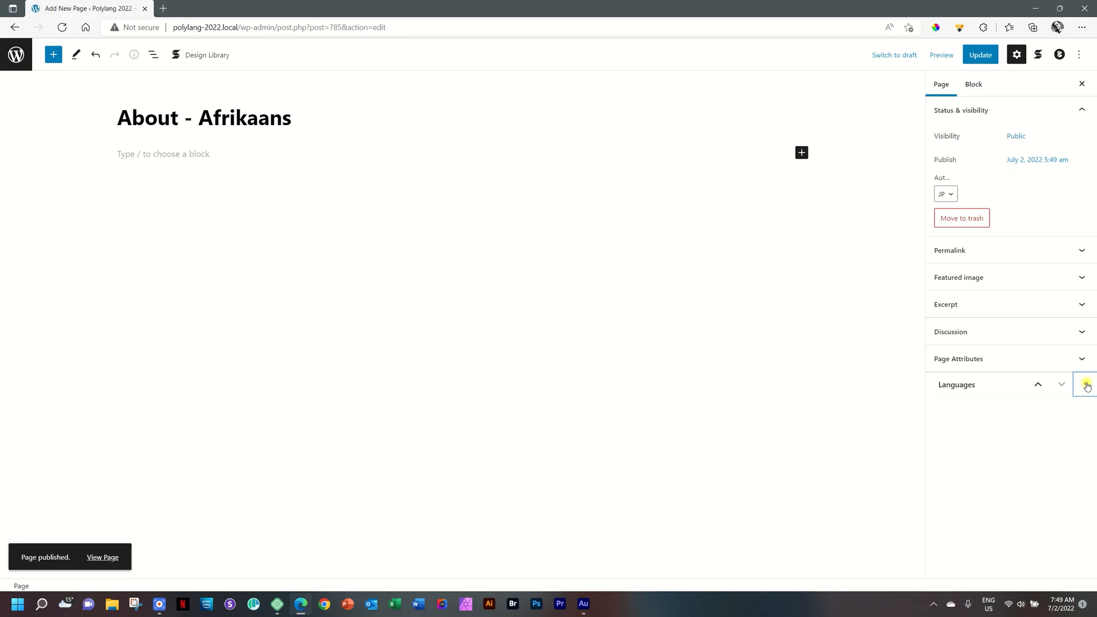
{"action": "left_click", "coordinate": [1086, 385]}
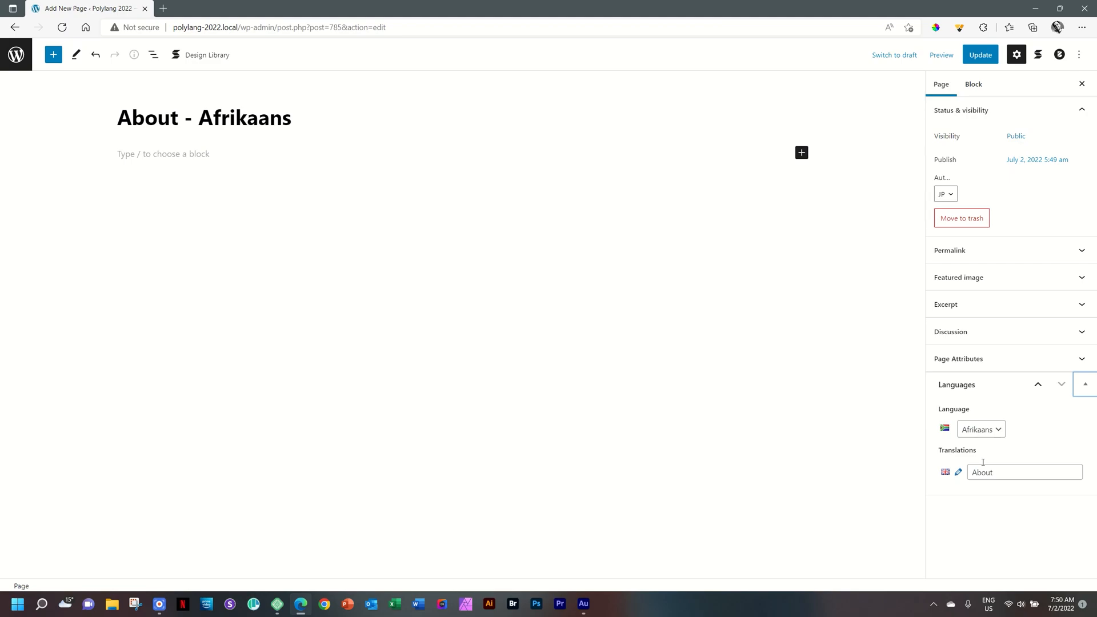
{"action": "left_click", "coordinate": [16, 54]}
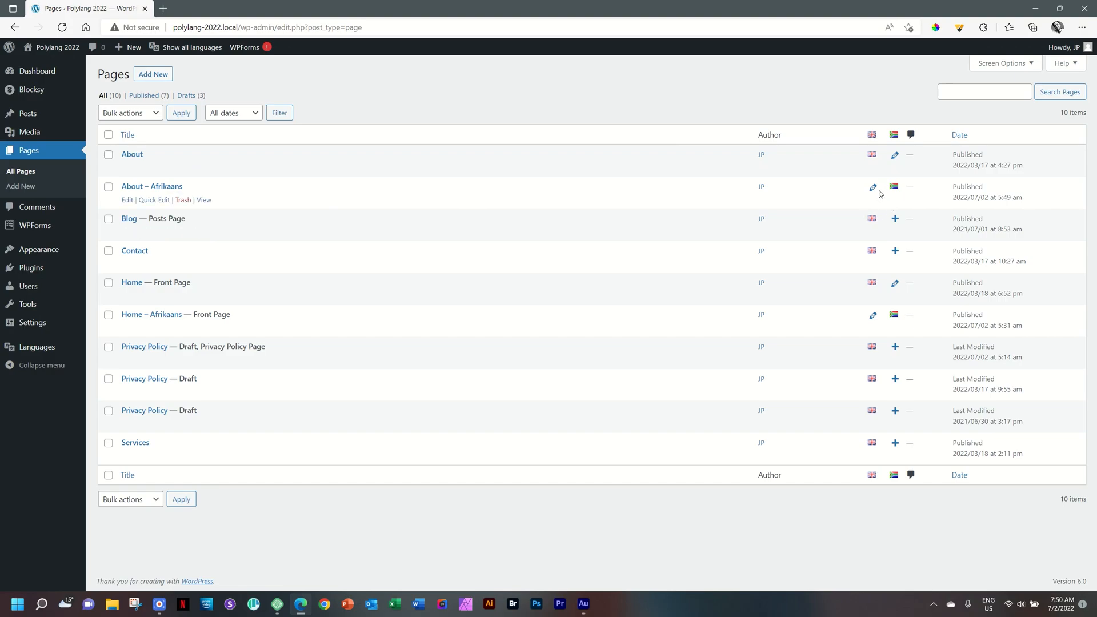
- Start an Afrikaans translation of the Blog page and title it "Blog - Afrikaans"
{"action": "left_click", "coordinate": [896, 220]}
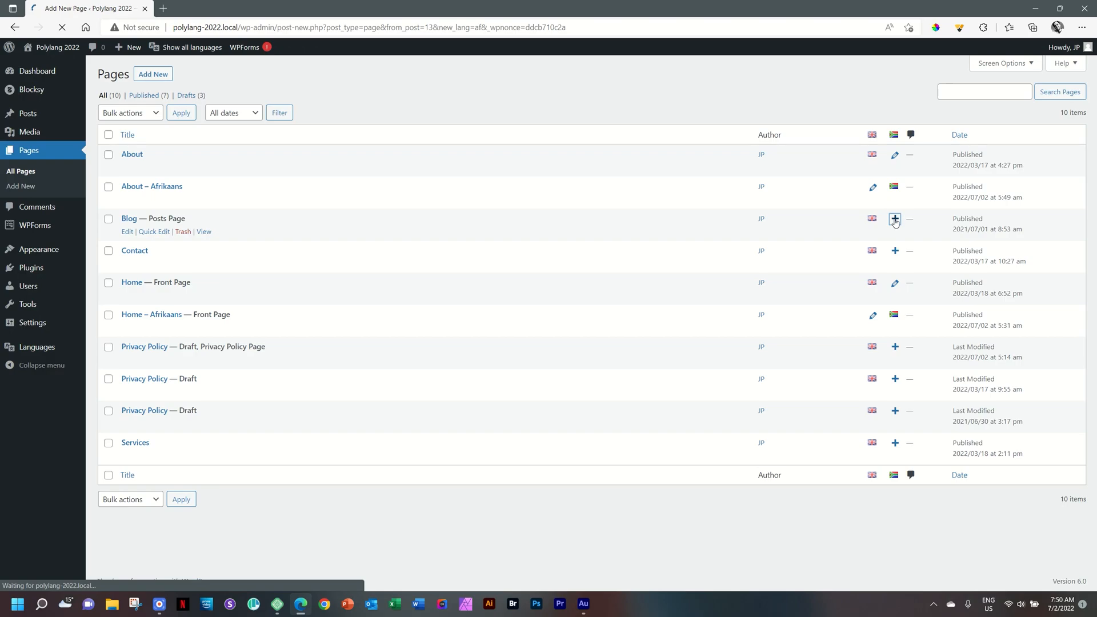
{"action": "type", "text": "B"}
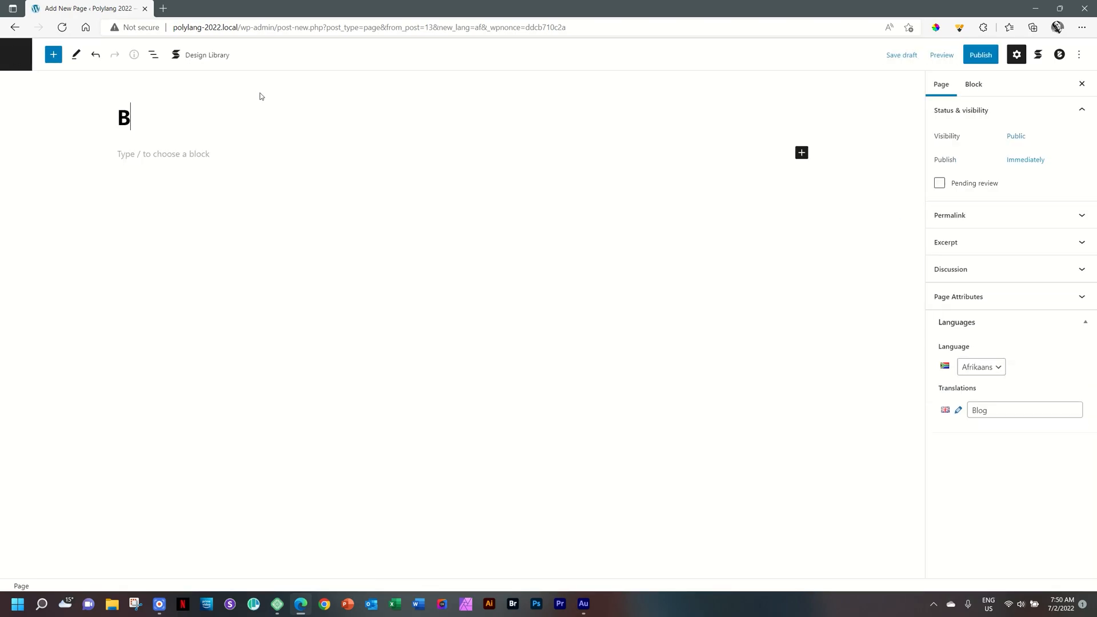
{"action": "type", "text": "log _ A"}
{"action": "key", "text": "BackSpace"}
{"action": "key", "text": "BackSpace"}
{"action": "key", "text": "BackSpace"}
{"action": "key", "text": "BackSpace"}
{"action": "type", "text": "- AFrika"}
{"action": "key", "text": "BackSpace"}
{"action": "key", "text": "BackSpace"}
{"action": "key", "text": "BackSpace"}
{"action": "key", "text": "BackSpace"}
{"action": "key", "text": "BackSpace"}
{"action": "type", "text": "frikaans"}
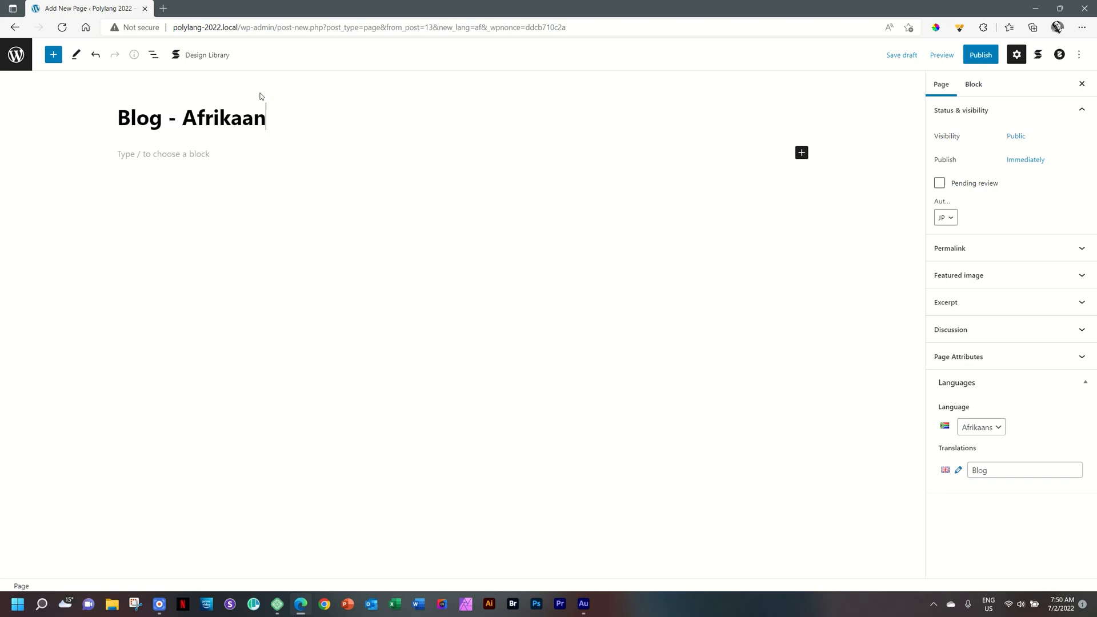
- Publish the Blog - Afrikaans page and return to the pages list
{"action": "left_click", "coordinate": [985, 55]}
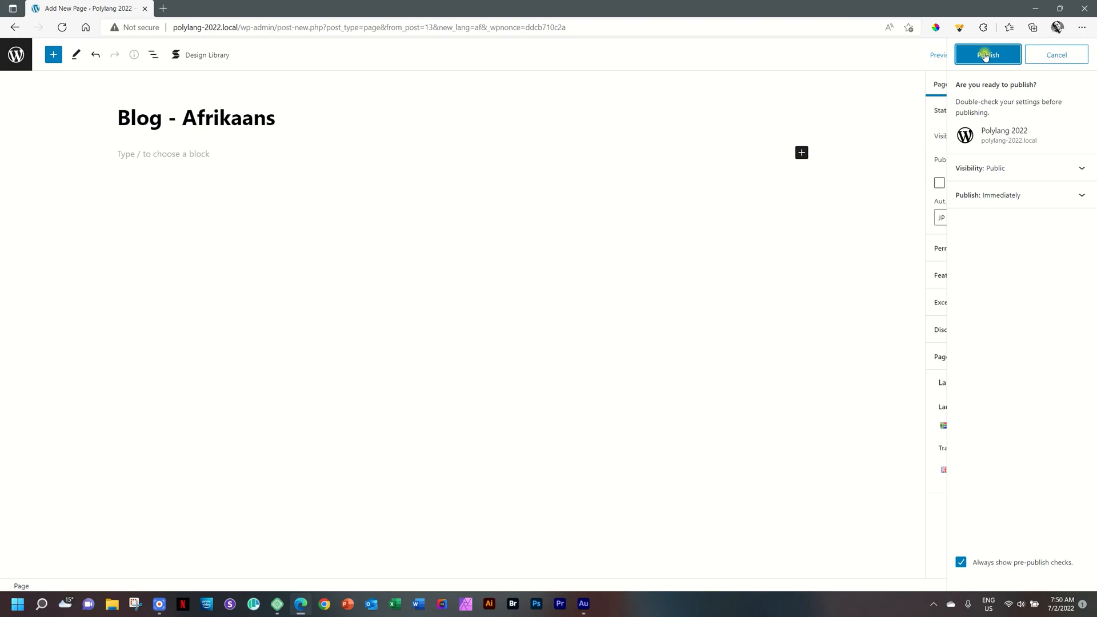
{"action": "left_click", "coordinate": [986, 56]}
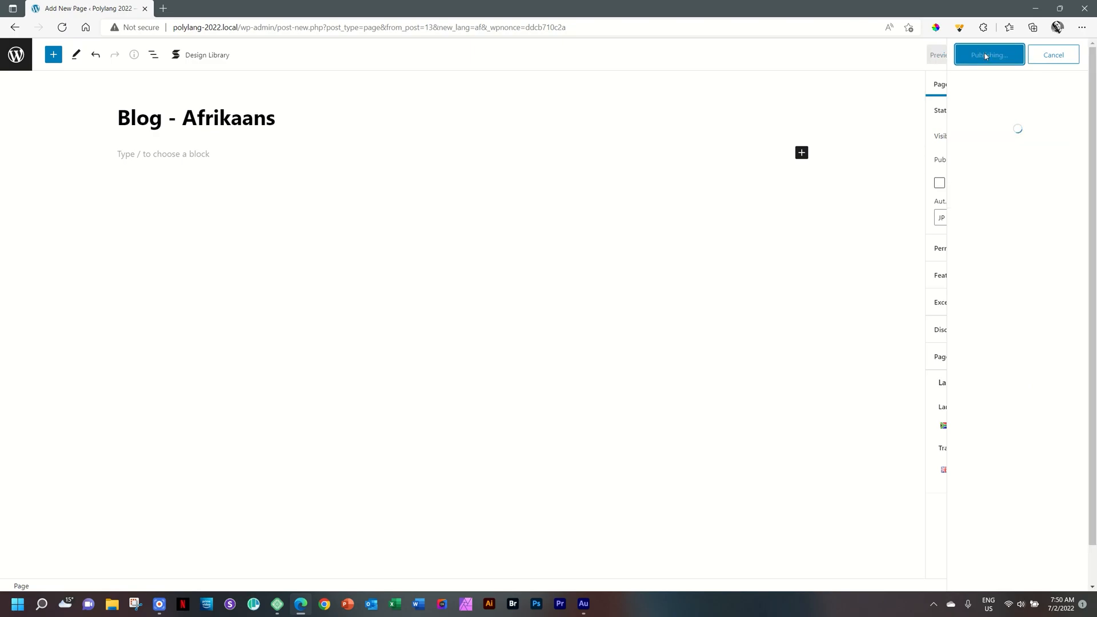
{"action": "left_click", "coordinate": [16, 60]}
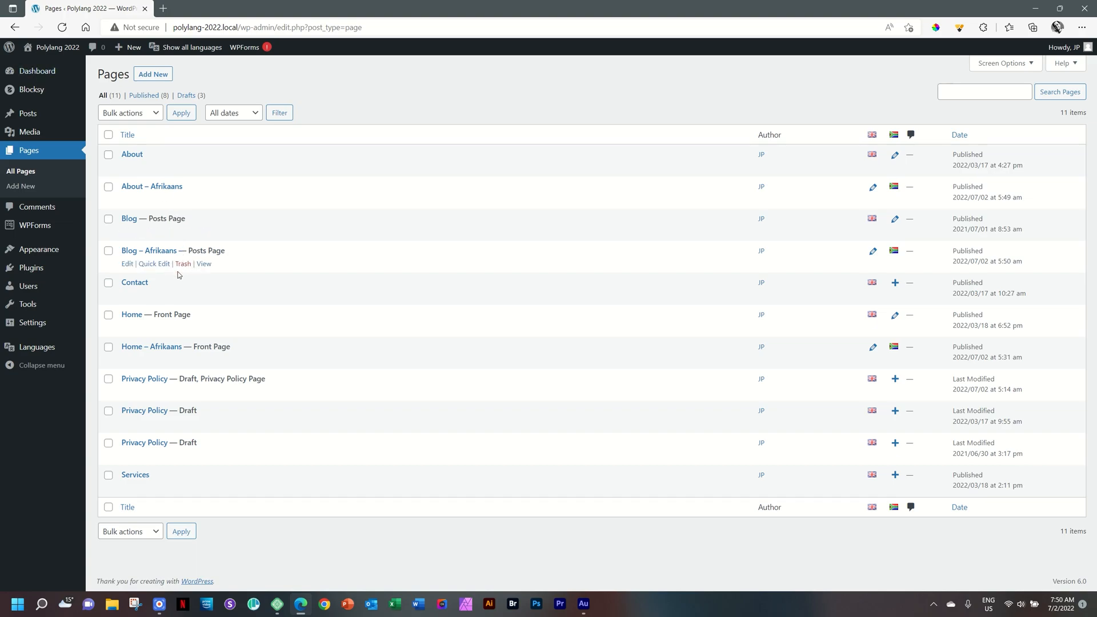
- Add an Afrikaans translation of the Contact page titled "Contact - Afrikaans" and publish it
{"action": "left_click", "coordinate": [895, 284]}
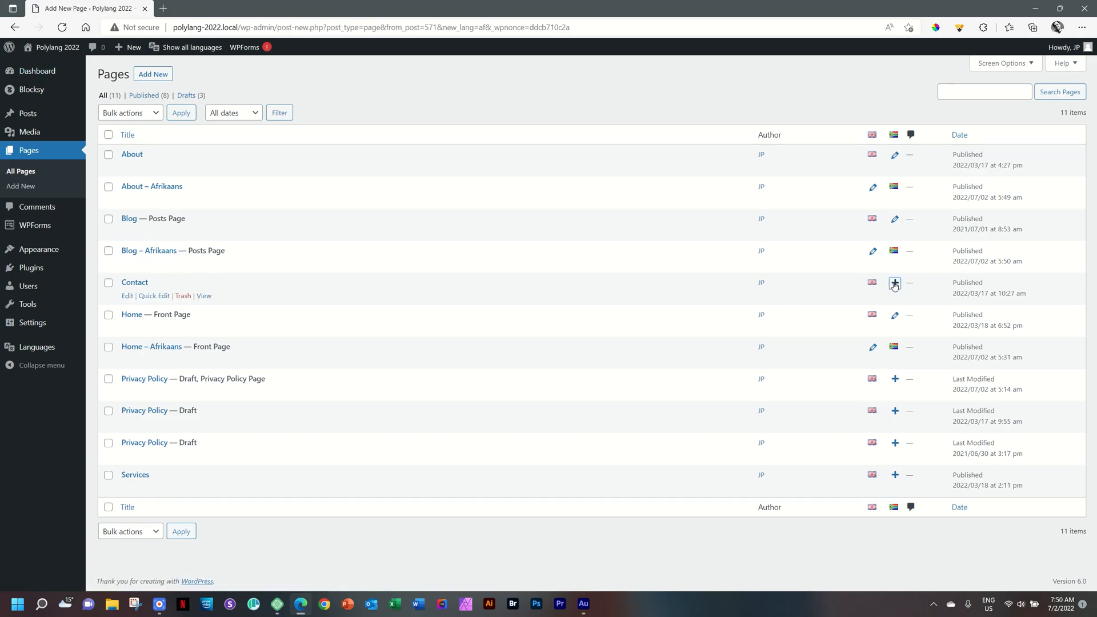
{"action": "type", "text": "Con"}
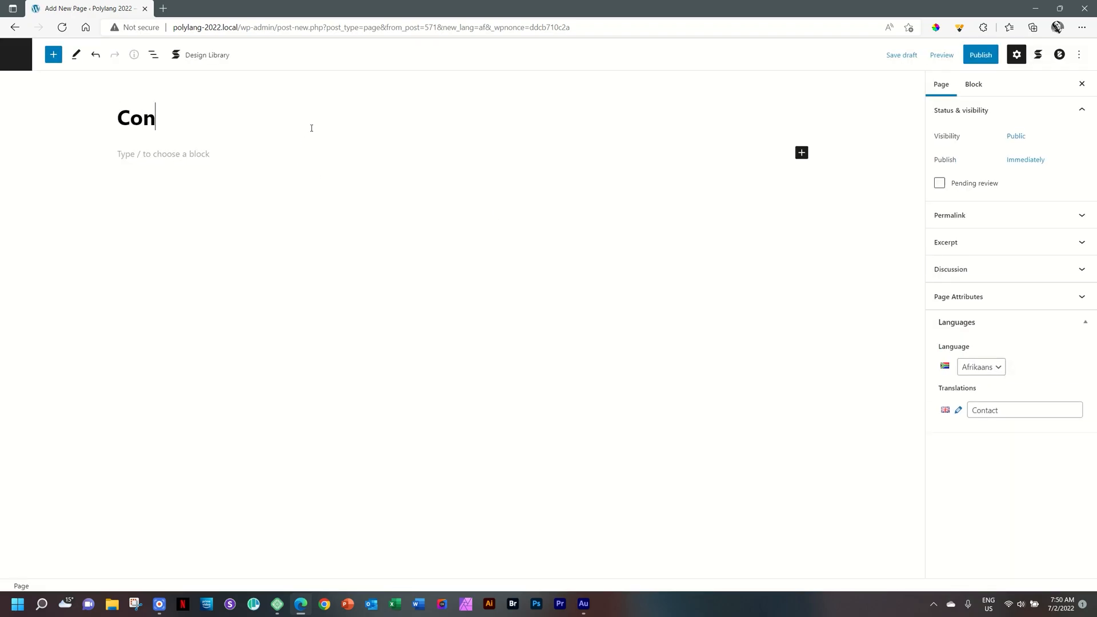
{"action": "type", "text": "tact - Afrikaaans"}
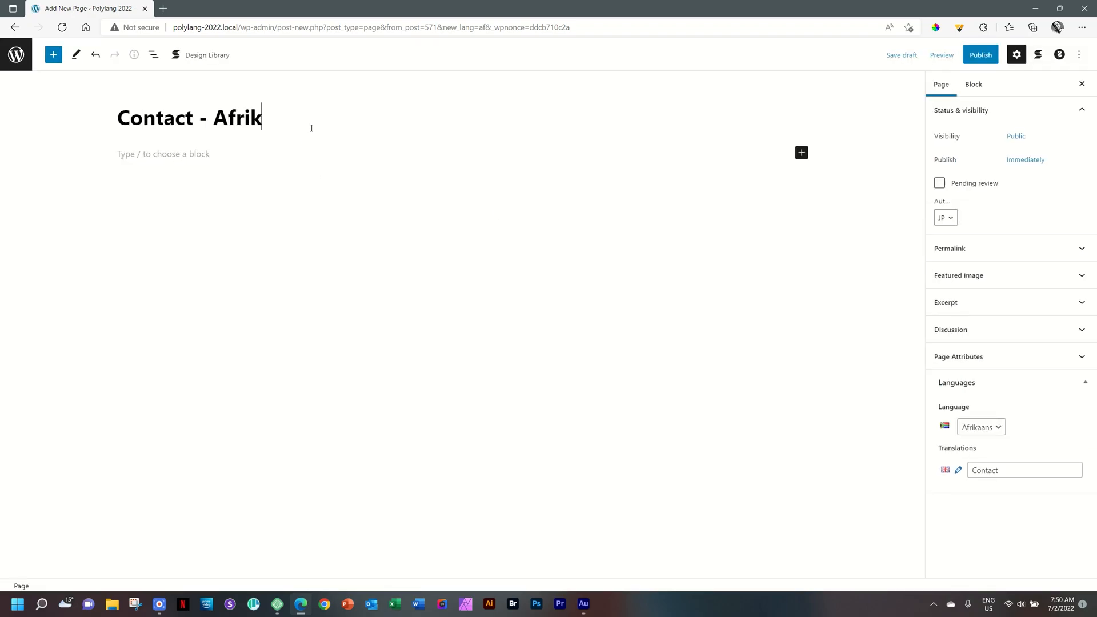
{"action": "key", "text": "BackSpace"}
{"action": "key", "text": "BackSpace"}
{"action": "key", "text": "BackSpace"}
{"action": "type", "text": "ns"}
{"action": "left_click", "coordinate": [981, 54]}
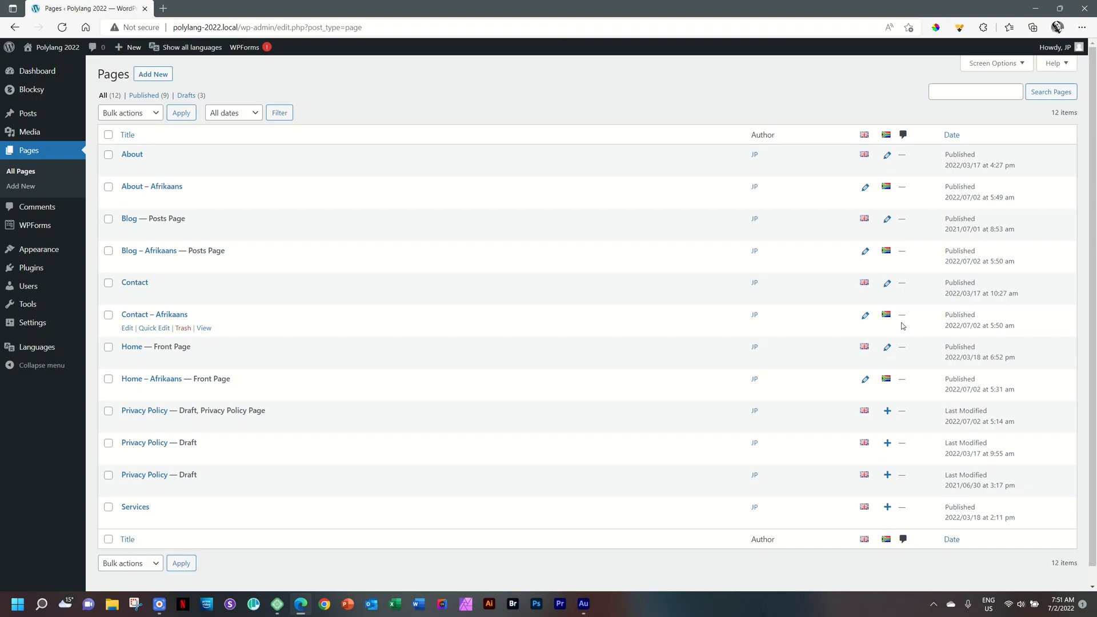
- Visit the live site and switch it to Afrikaans to check which items its header menu contains
{"action": "left_click", "coordinate": [55, 48]}
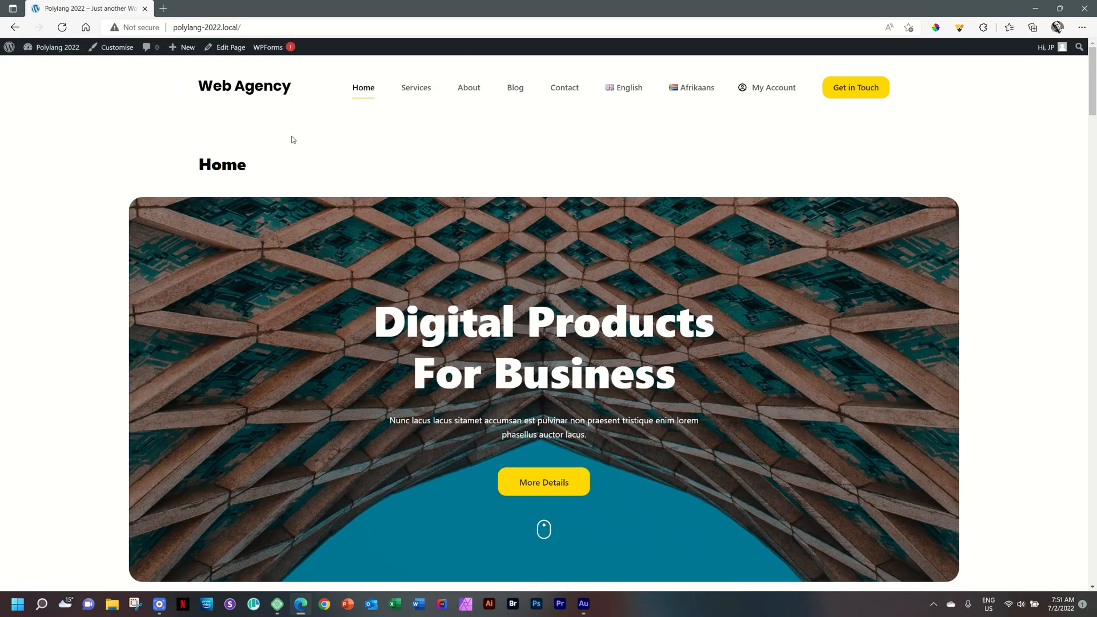
{"action": "scroll", "coordinate": [478, 282], "scroll_direction": "down", "scroll_amount": 5}
{"action": "scroll", "coordinate": [478, 281], "scroll_direction": "up", "scroll_amount": 5}
{"action": "left_click", "coordinate": [687, 91]}
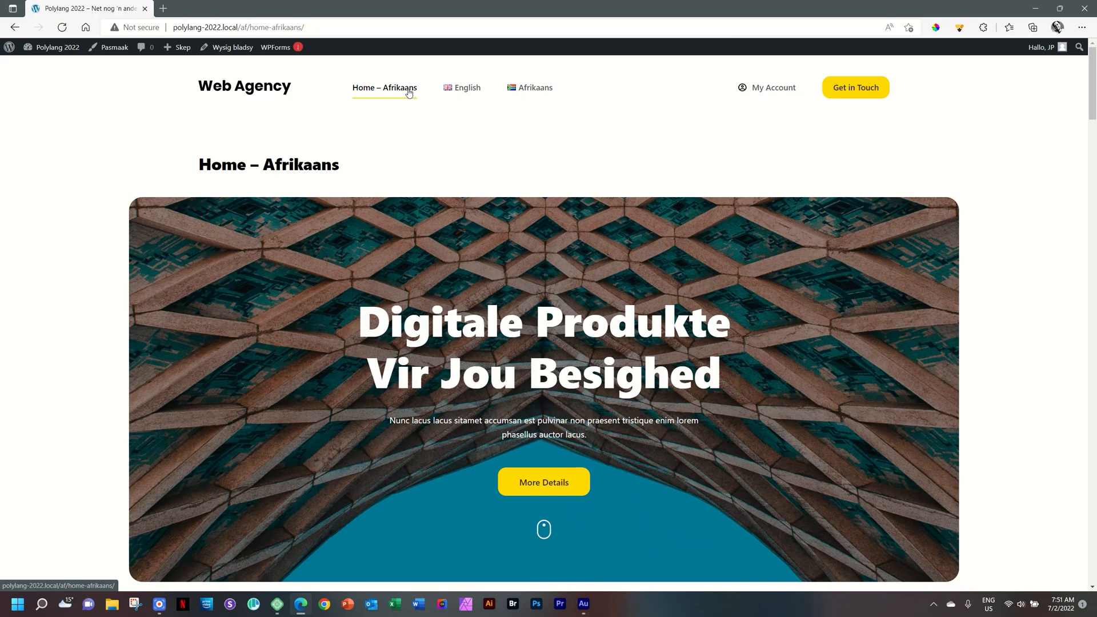
- Open the admin menu editor and add the Contact – Afrikaans, Blog – Afrikaans and About – Afrikaans pages to Menu Afrikaans
{"action": "left_click", "coordinate": [10, 48]}
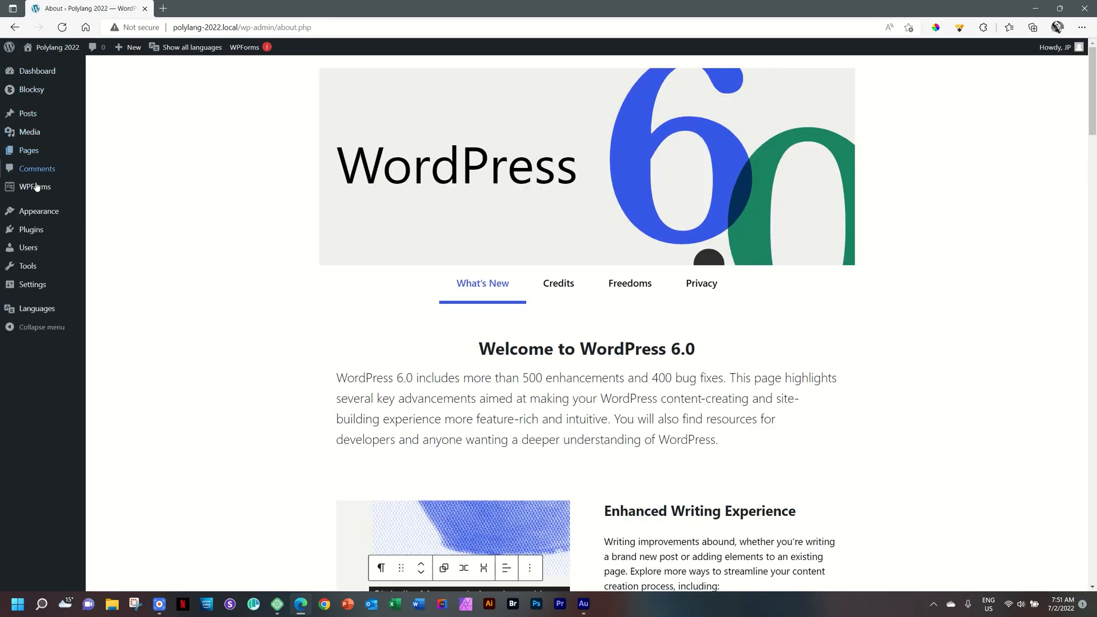
{"action": "mouse_move", "coordinate": [76, 221]}
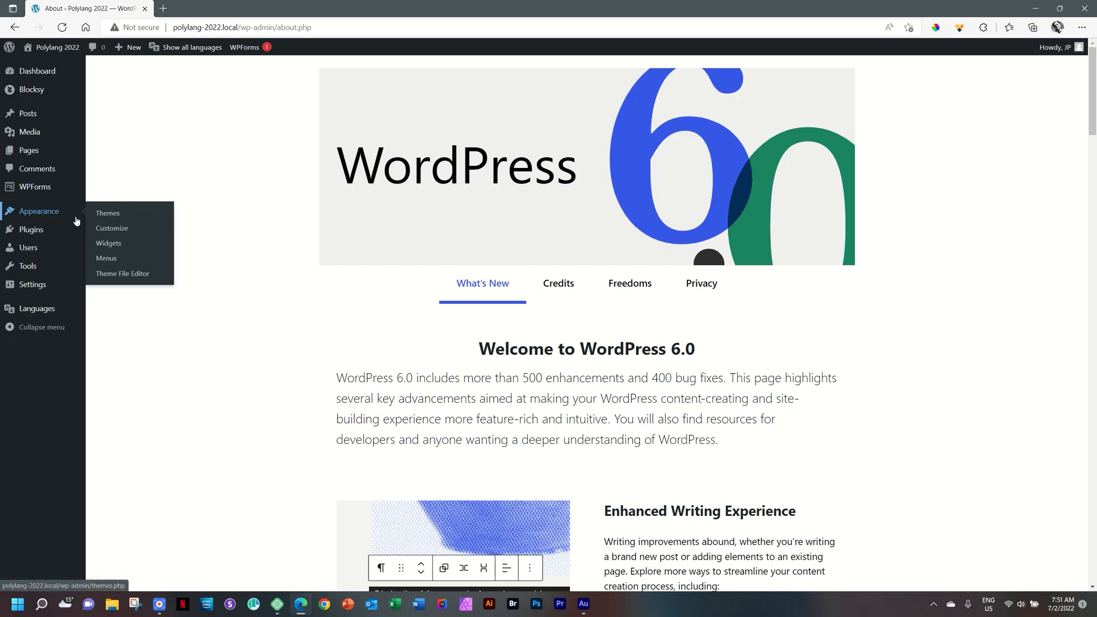
{"action": "left_click", "coordinate": [106, 259]}
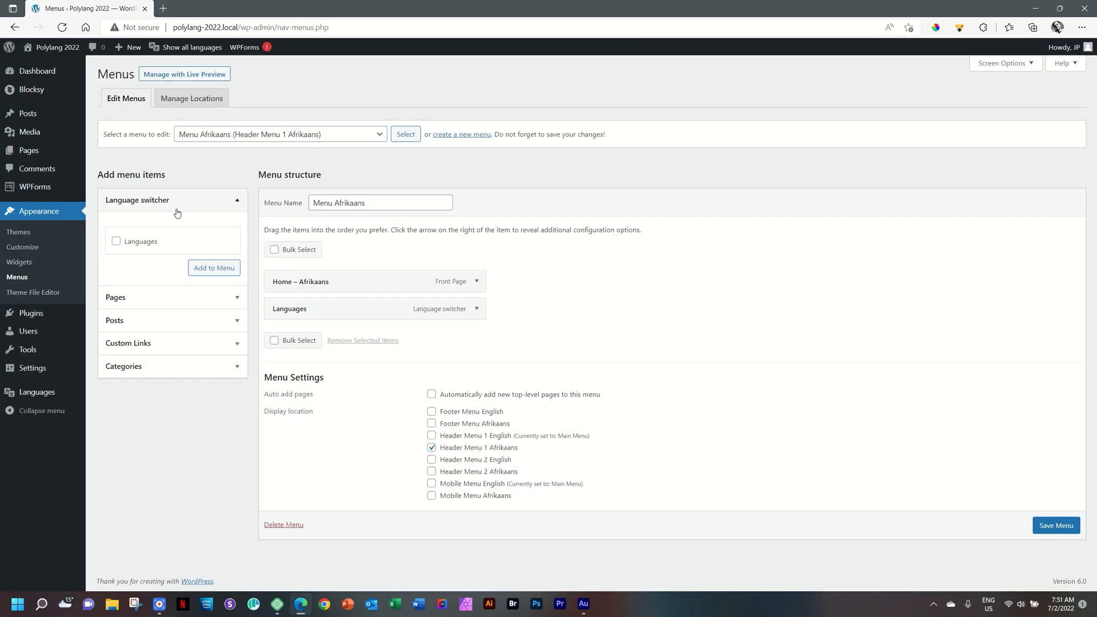
{"action": "left_click", "coordinate": [158, 297]}
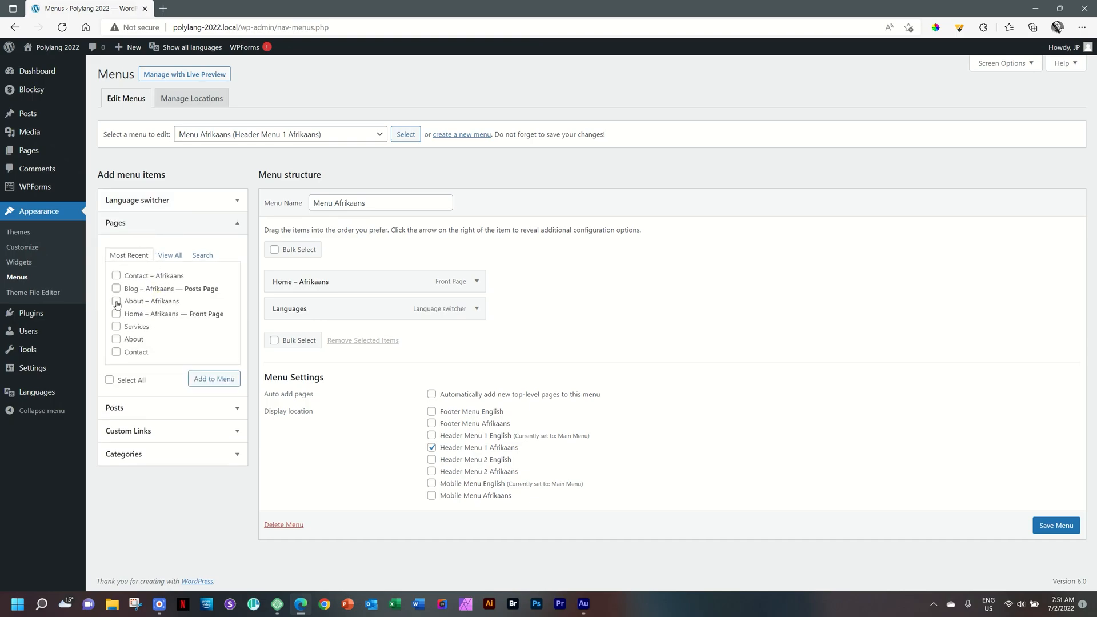
{"action": "left_click", "coordinate": [116, 276]}
{"action": "left_click", "coordinate": [116, 288]}
{"action": "left_click", "coordinate": [116, 301]}
{"action": "left_click", "coordinate": [213, 381]}
- Reorder Menu Afrikaans so About, Blog and Contact follow Home – Afrikaans, with the Languages switcher last
{"action": "left_click_drag", "start_coordinate": [289, 393], "coordinate": [280, 314]}
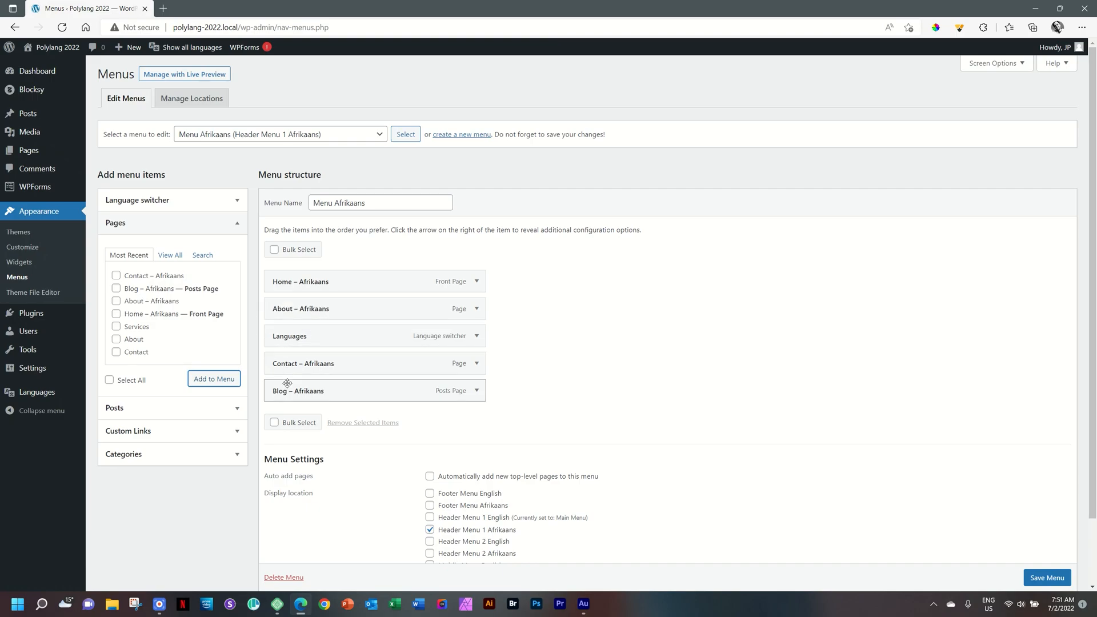
{"action": "left_click_drag", "start_coordinate": [287, 393], "coordinate": [278, 365]}
{"action": "left_click", "coordinate": [327, 394]}
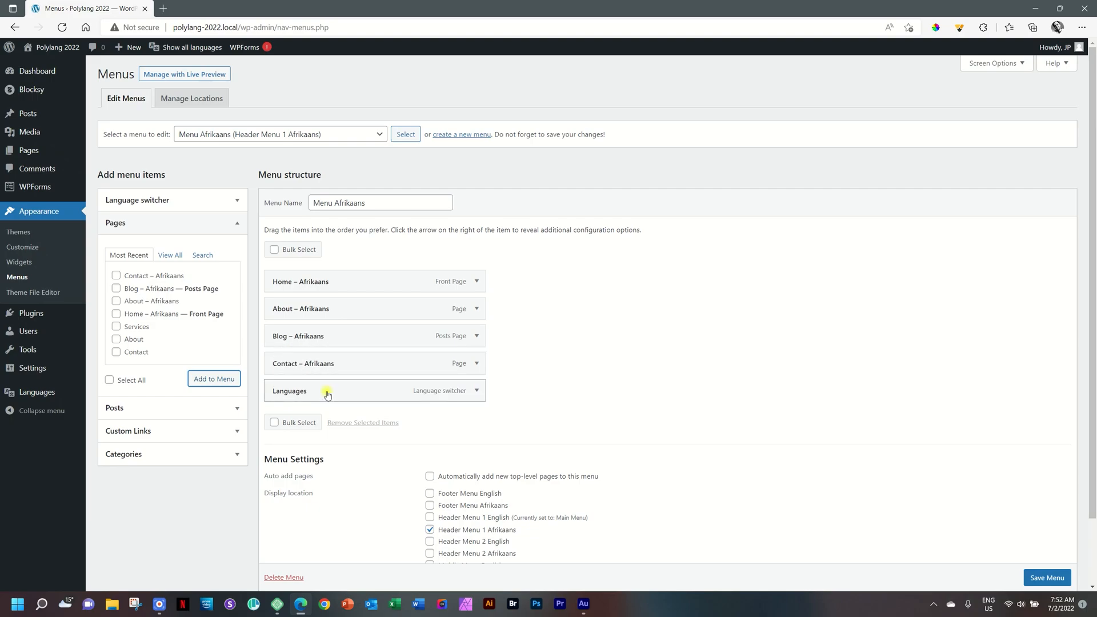
- Set the Languages switcher in Menu Afrikaans to hide the current language, and save the menu
{"action": "left_click", "coordinate": [476, 391]}
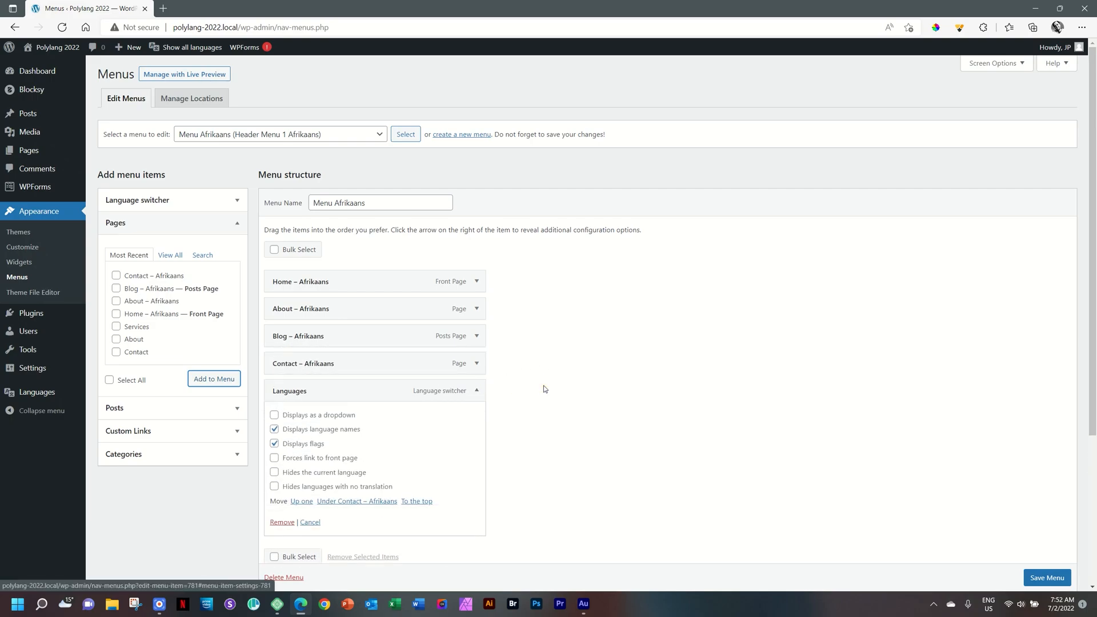
{"action": "scroll", "coordinate": [543, 386], "scroll_direction": "down", "scroll_amount": 2}
{"action": "left_click", "coordinate": [275, 362]}
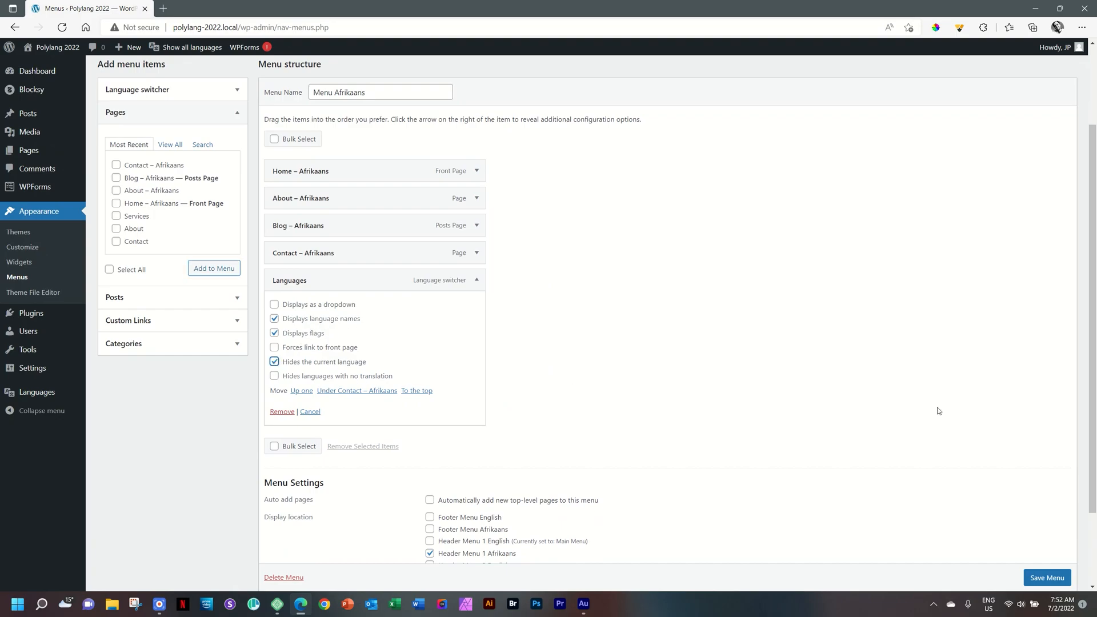
{"action": "left_click", "coordinate": [1037, 578]}
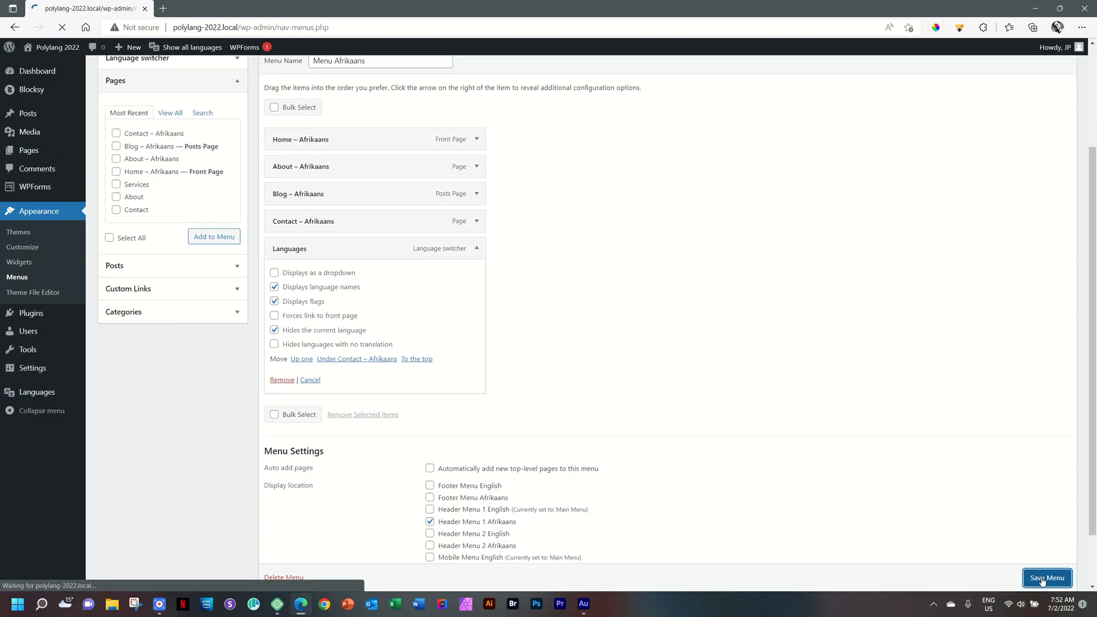
- Visit the live site, switch it to Afrikaans to check the completed header menu, and switch back to English through its language switcher
{"action": "left_click_drag", "start_coordinate": [6, 45], "coordinate": [48, 48]}
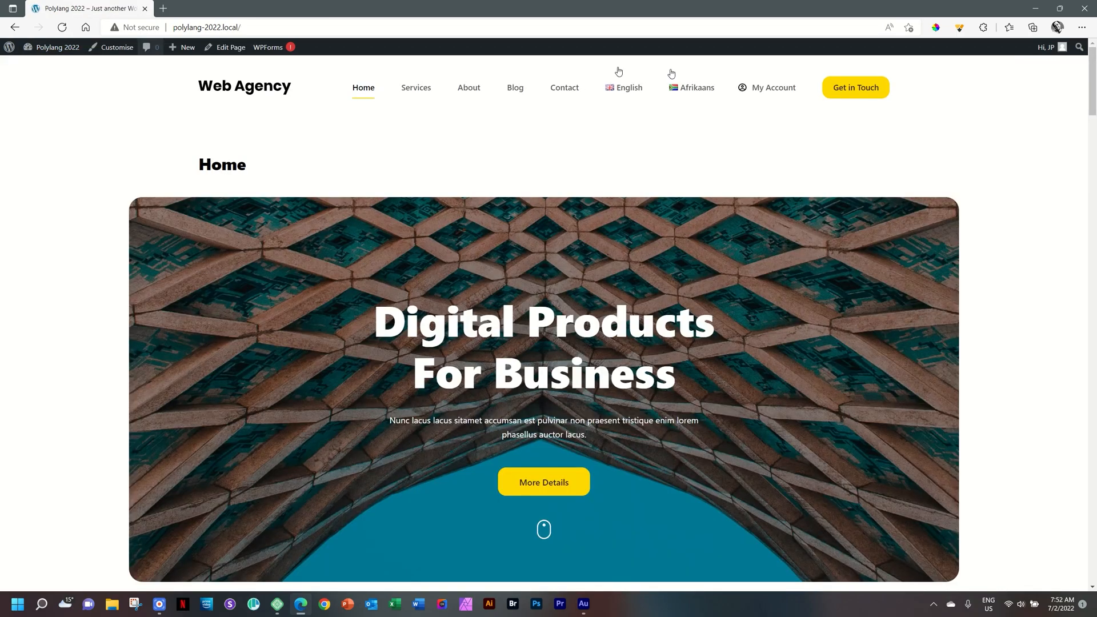
{"action": "left_click", "coordinate": [688, 95]}
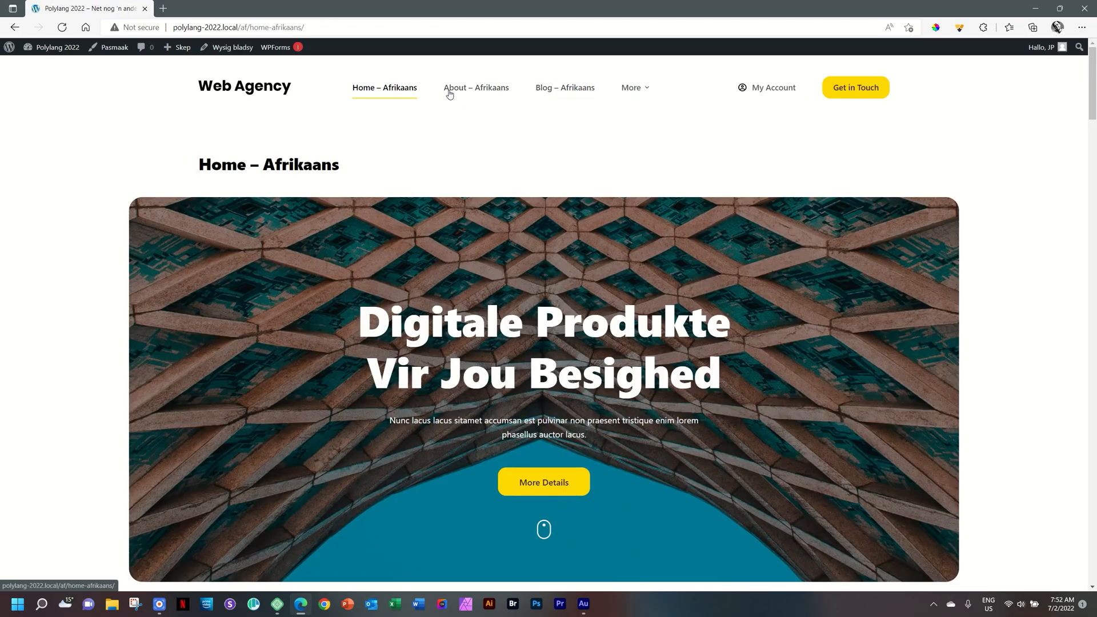
{"action": "mouse_move", "coordinate": [636, 92]}
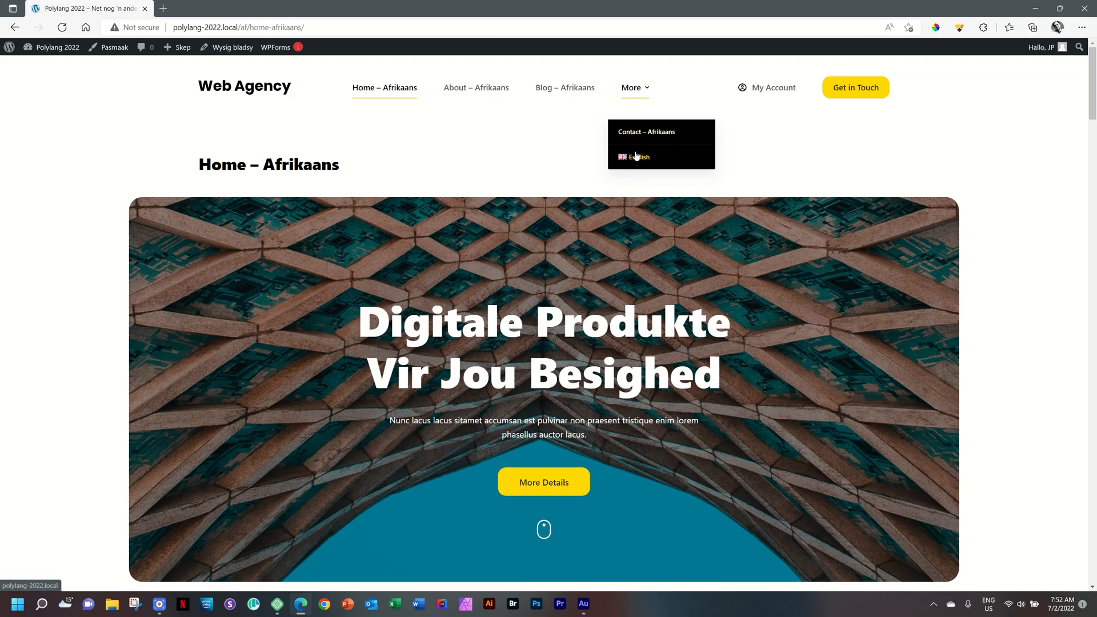
{"action": "left_click", "coordinate": [637, 157]}
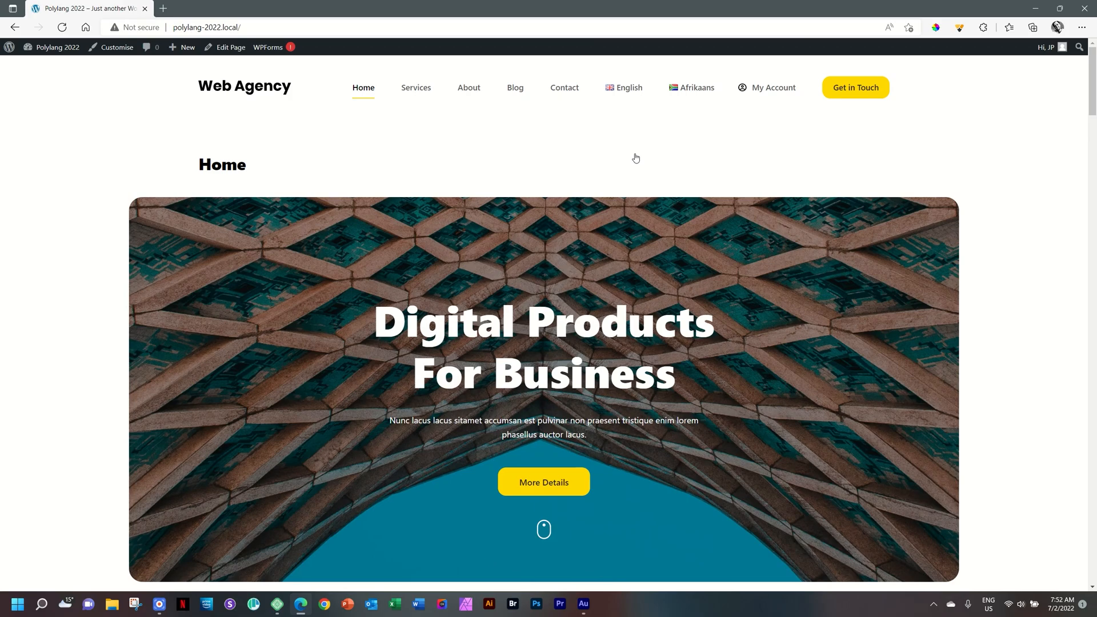
- Open the post categories in the admin dashboard and add "besigheid" as the Afrikaans translation of the agency category
{"action": "left_click", "coordinate": [64, 49]}
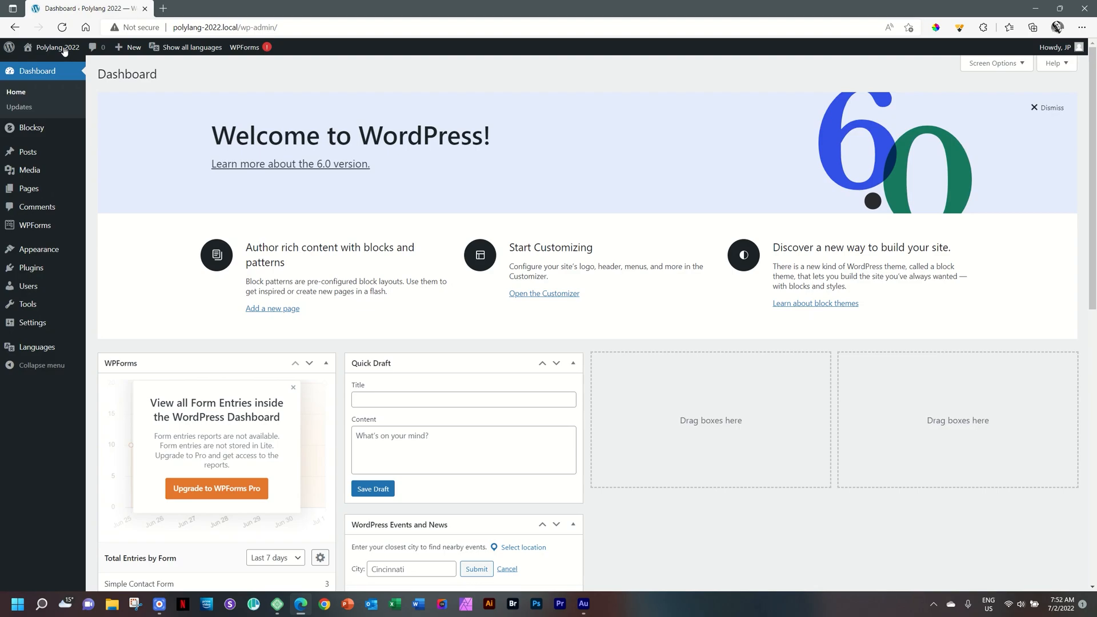
{"action": "mouse_move", "coordinate": [25, 154]}
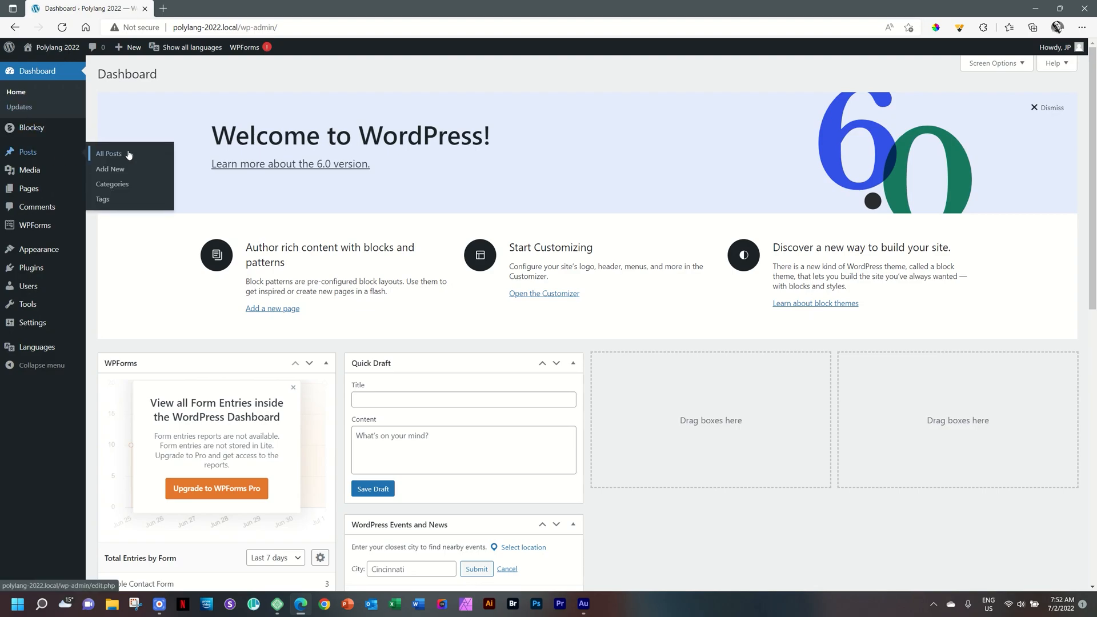
{"action": "left_click", "coordinate": [114, 185]}
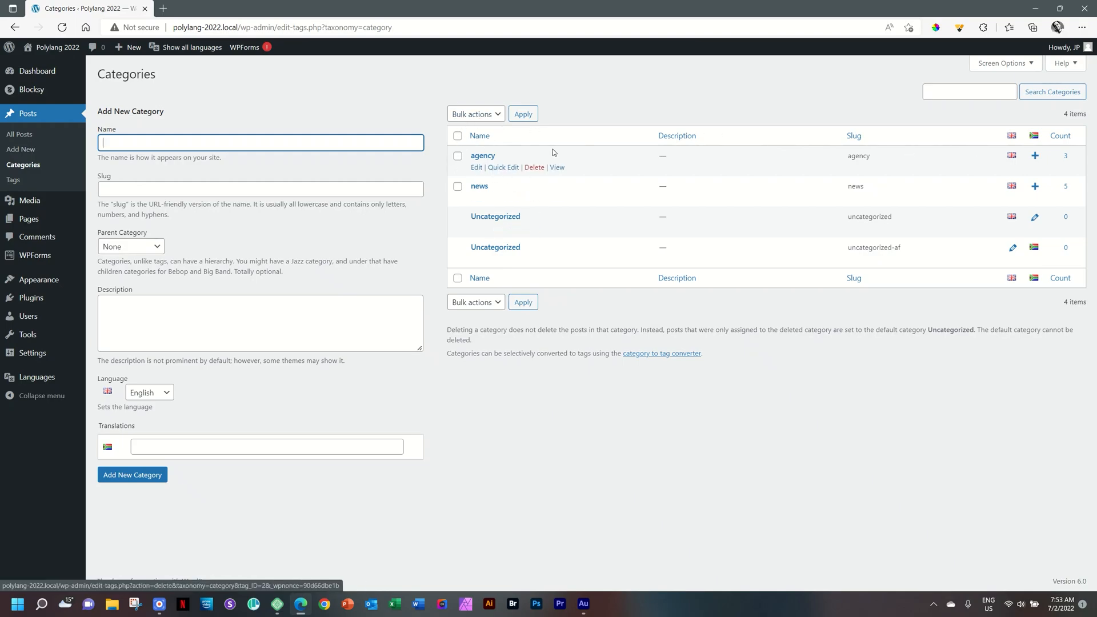
{"action": "left_click", "coordinate": [1036, 156]}
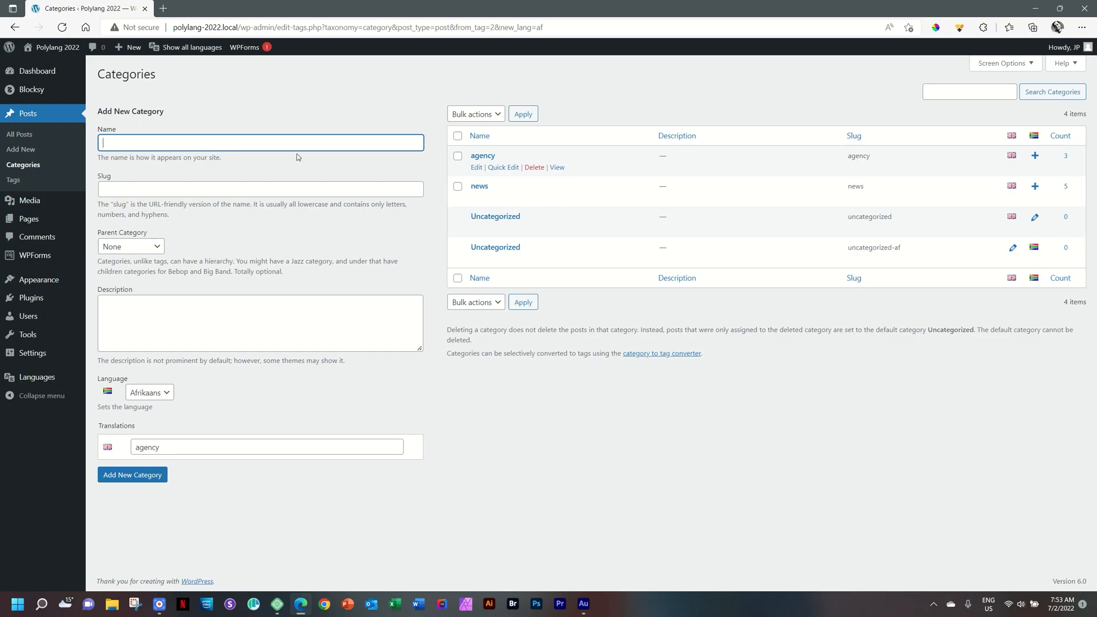
{"action": "type", "text": "besigheid"}
{"action": "left_click", "coordinate": [142, 474]}
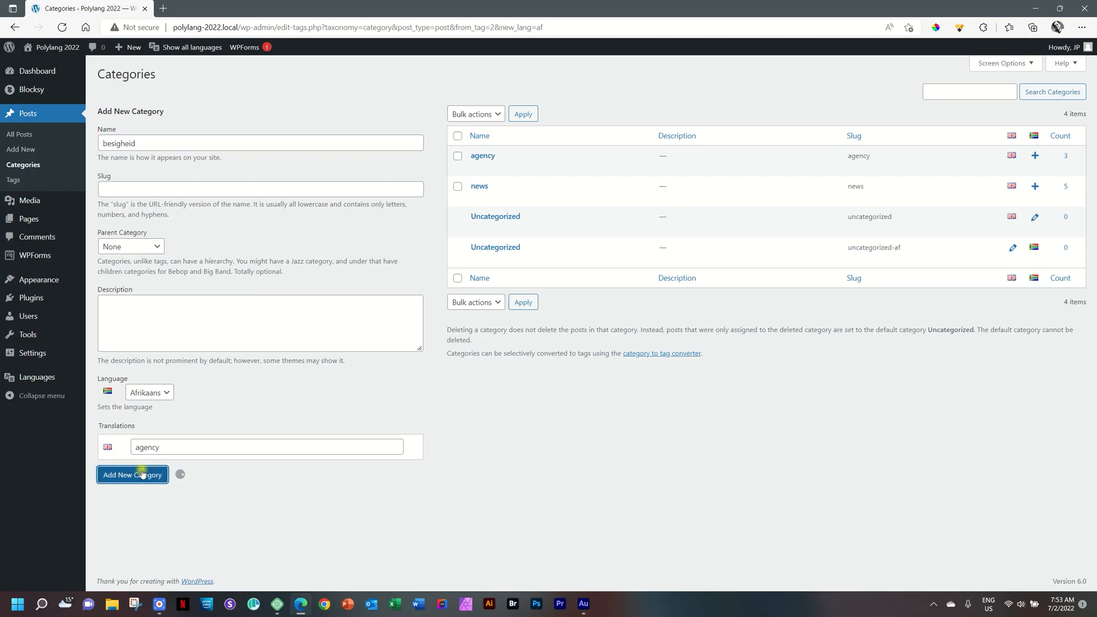